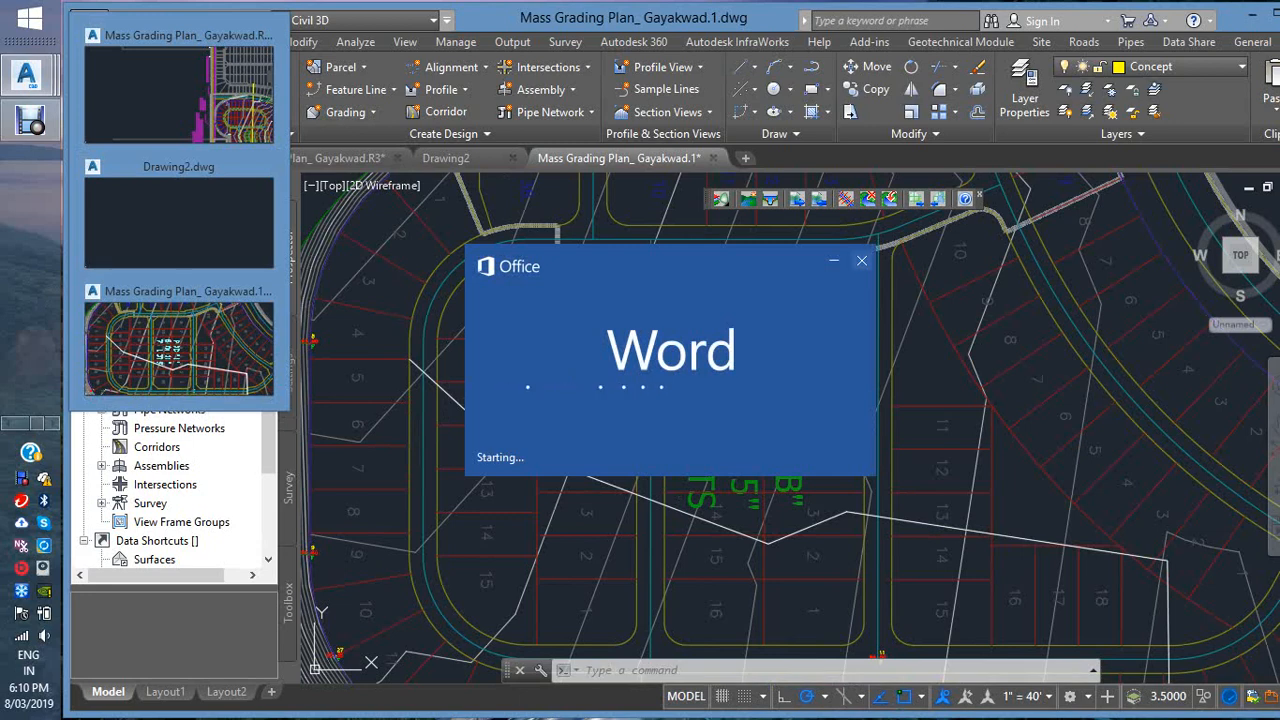
- Examine the mass grading plan around Pods B and D, including the existing water flow path and the lake beside the lots
left_click(862, 261)
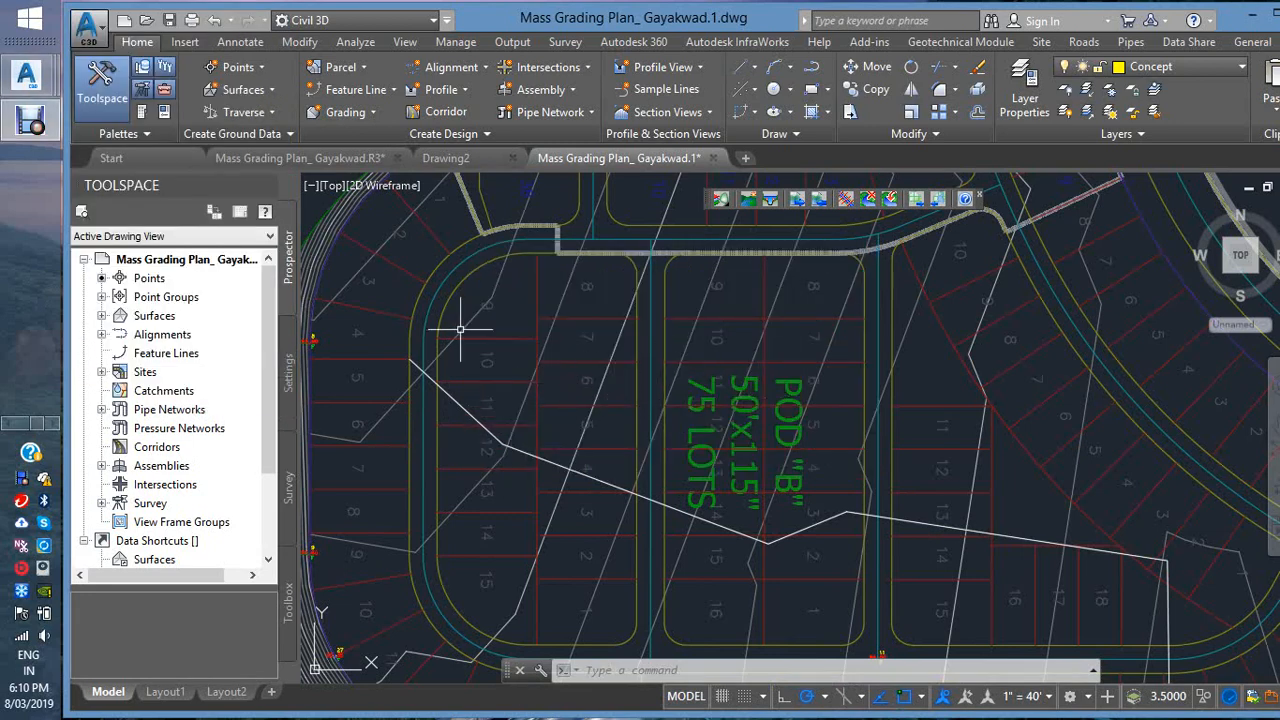
left_click(601, 404)
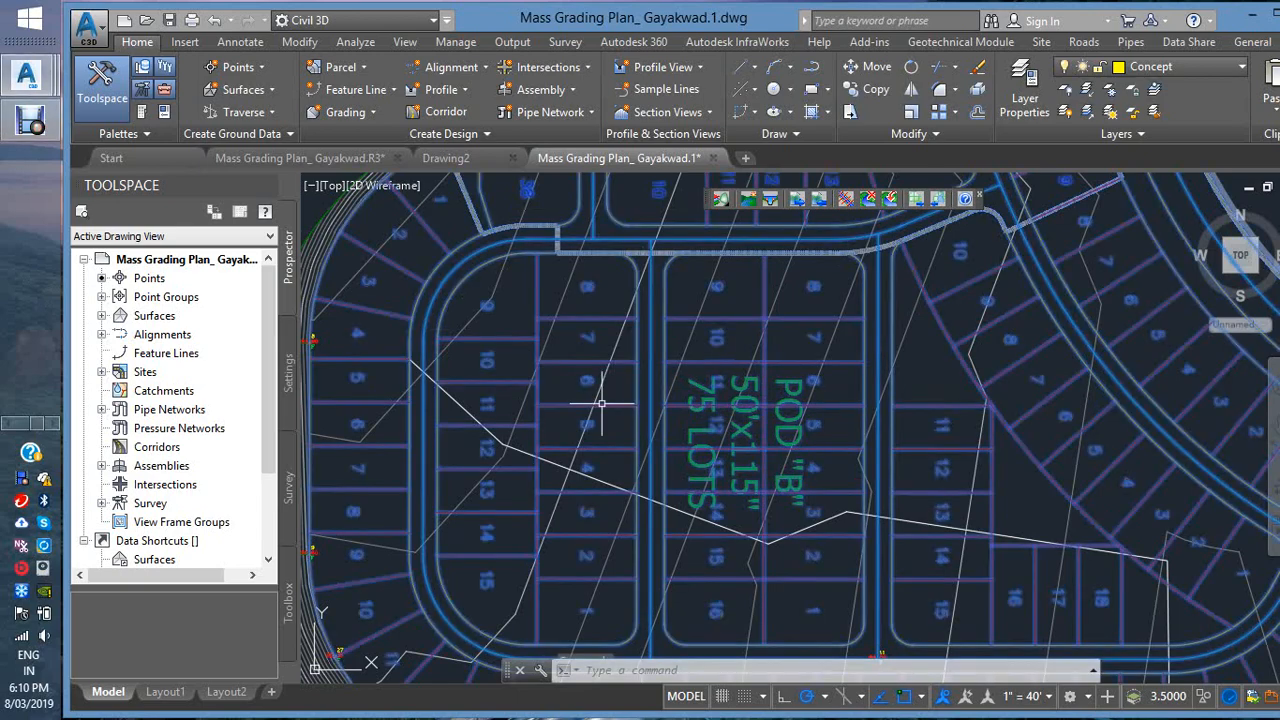
scroll(623, 419, "down", 5)
key("Escape")
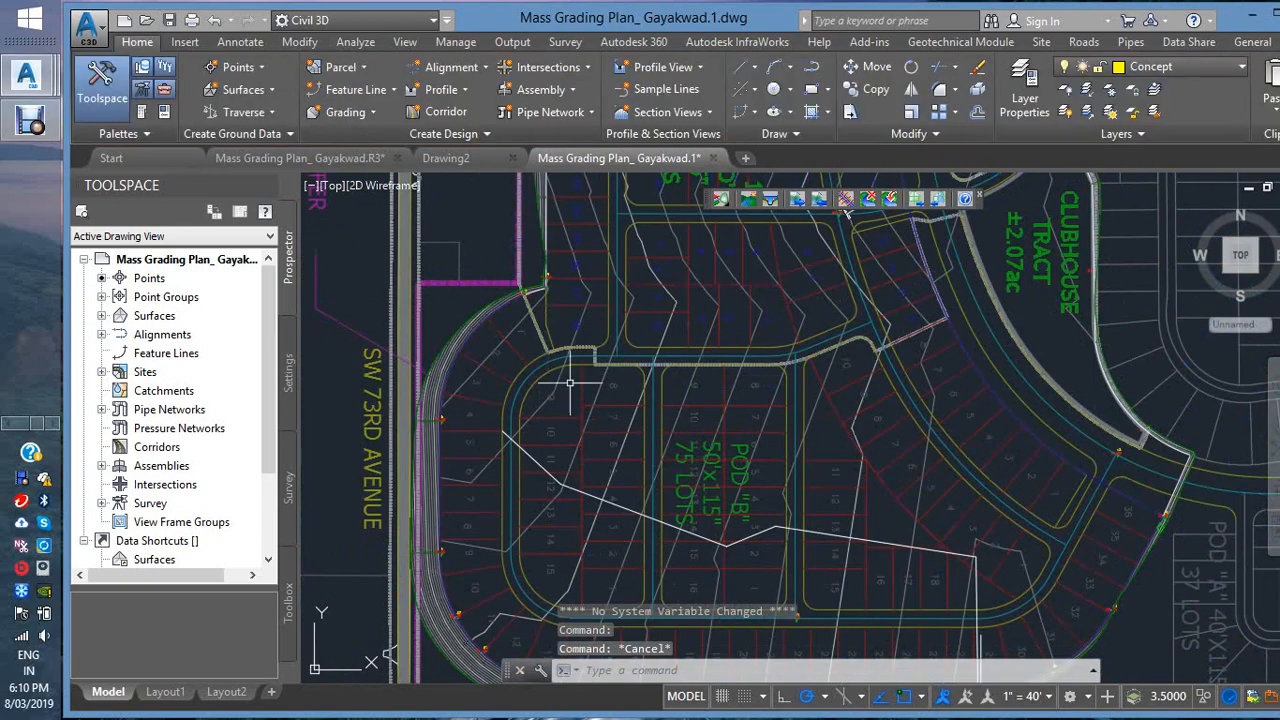
scroll(638, 408, "down", 2)
scroll(747, 226, "up", 2)
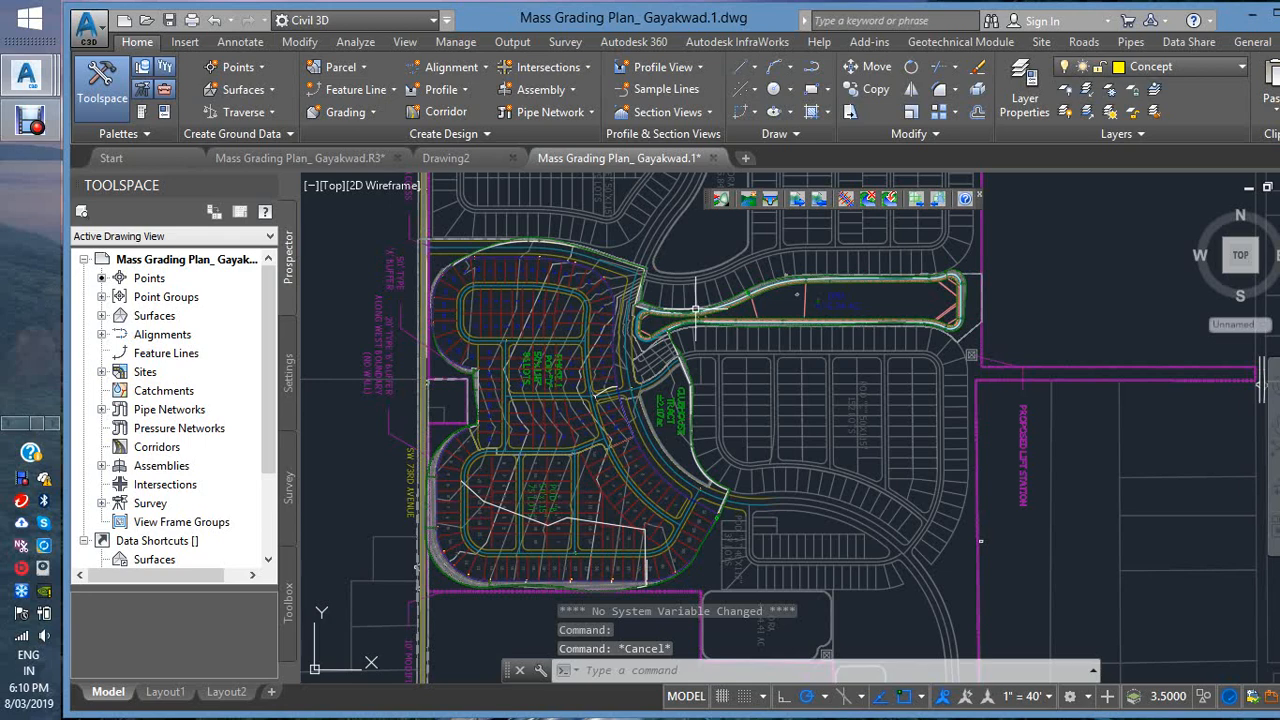
scroll(345, 262, "down", 3)
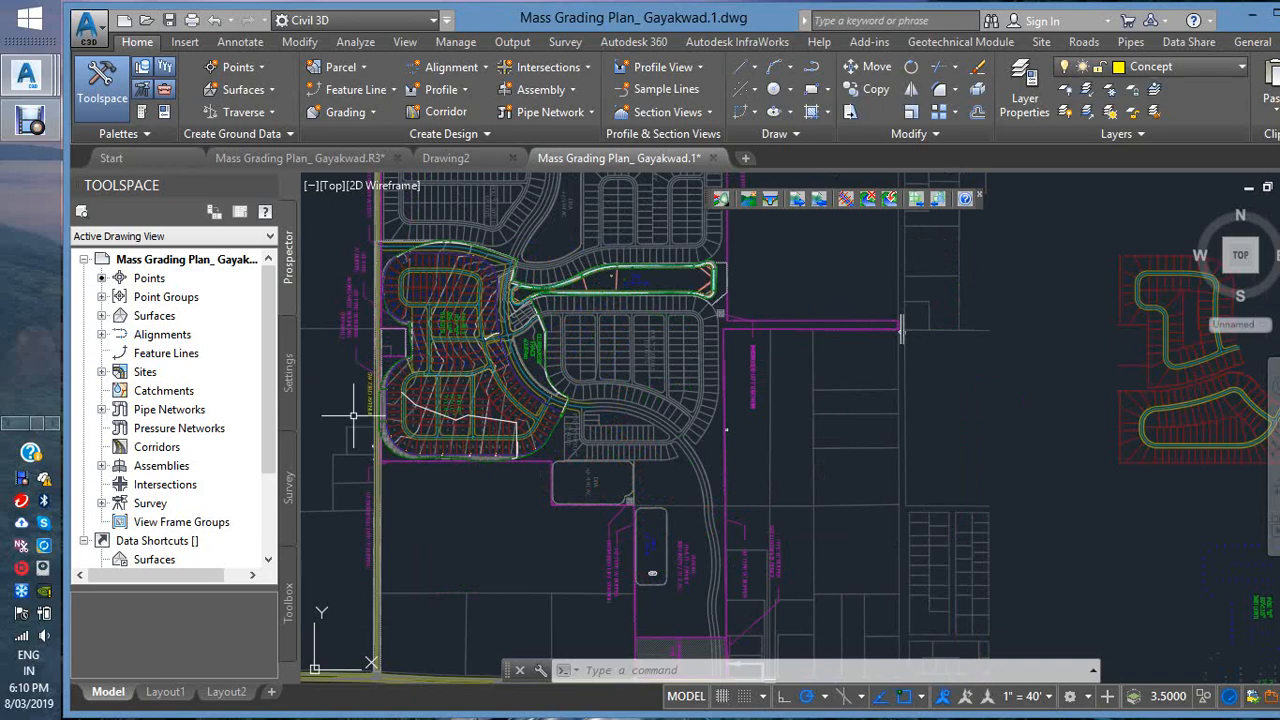
scroll(418, 457, "up", 5)
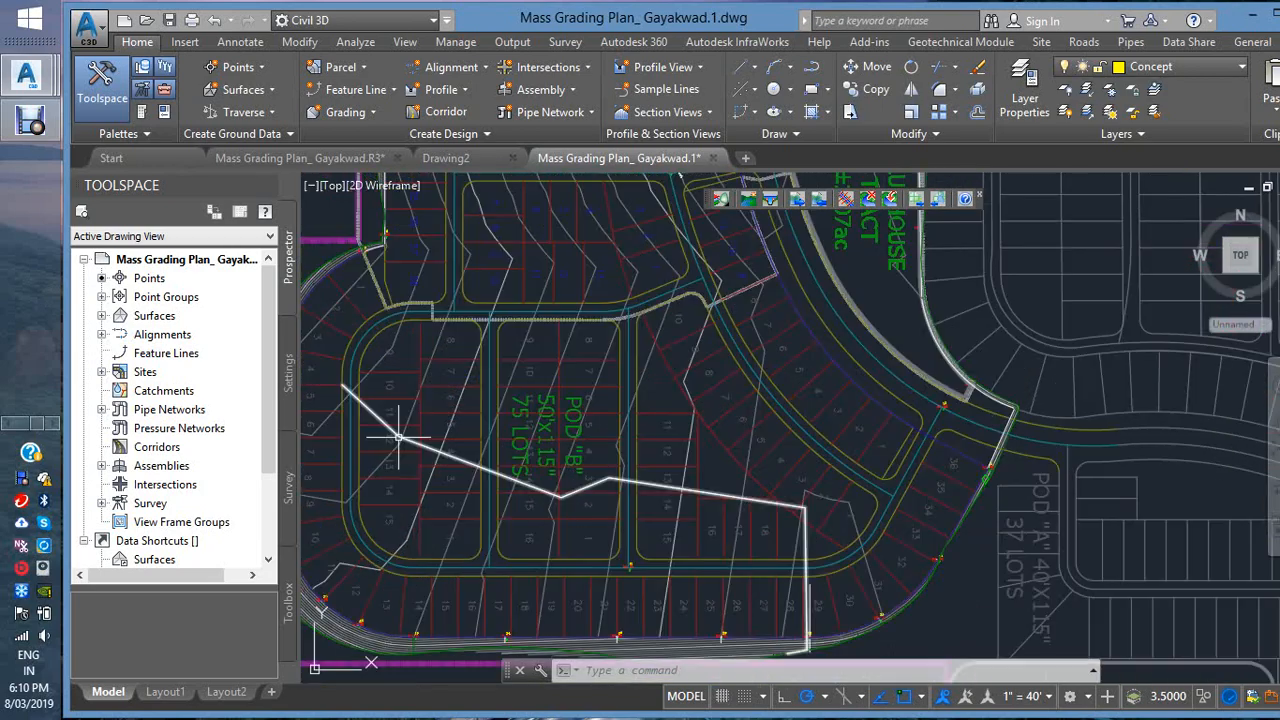
scroll(398, 437, "down", 5)
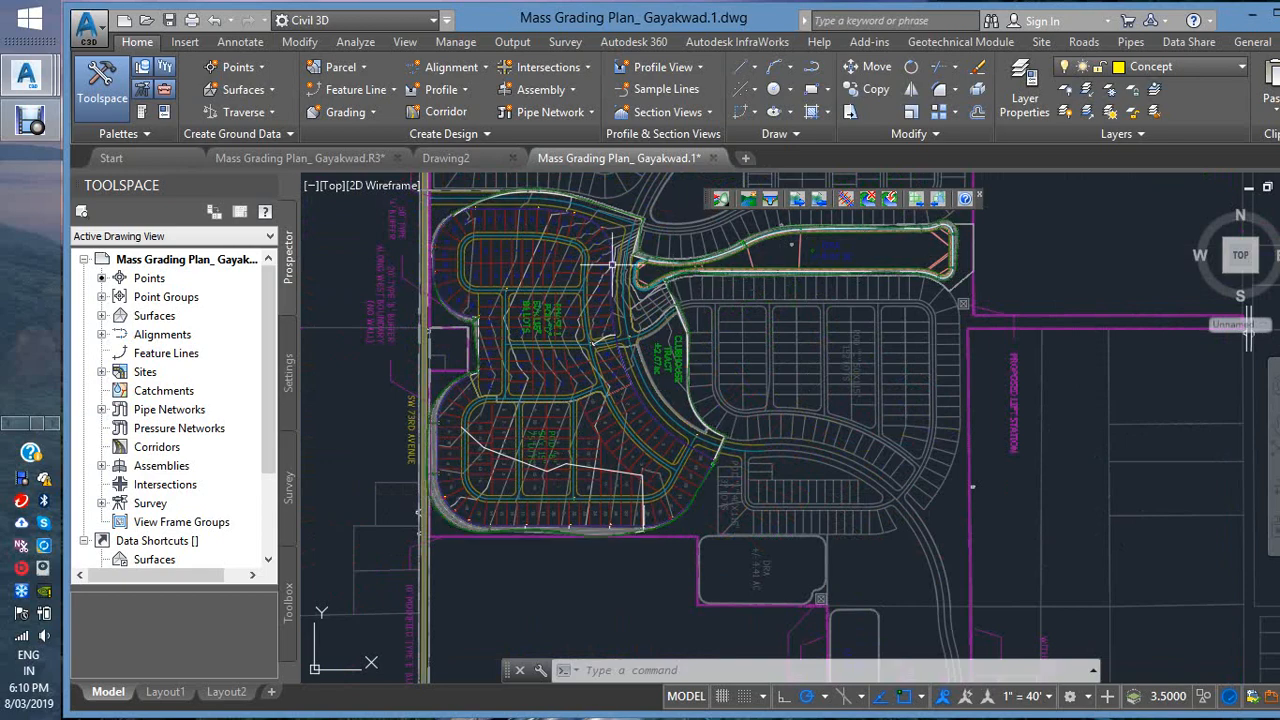
scroll(462, 466, "up", 5)
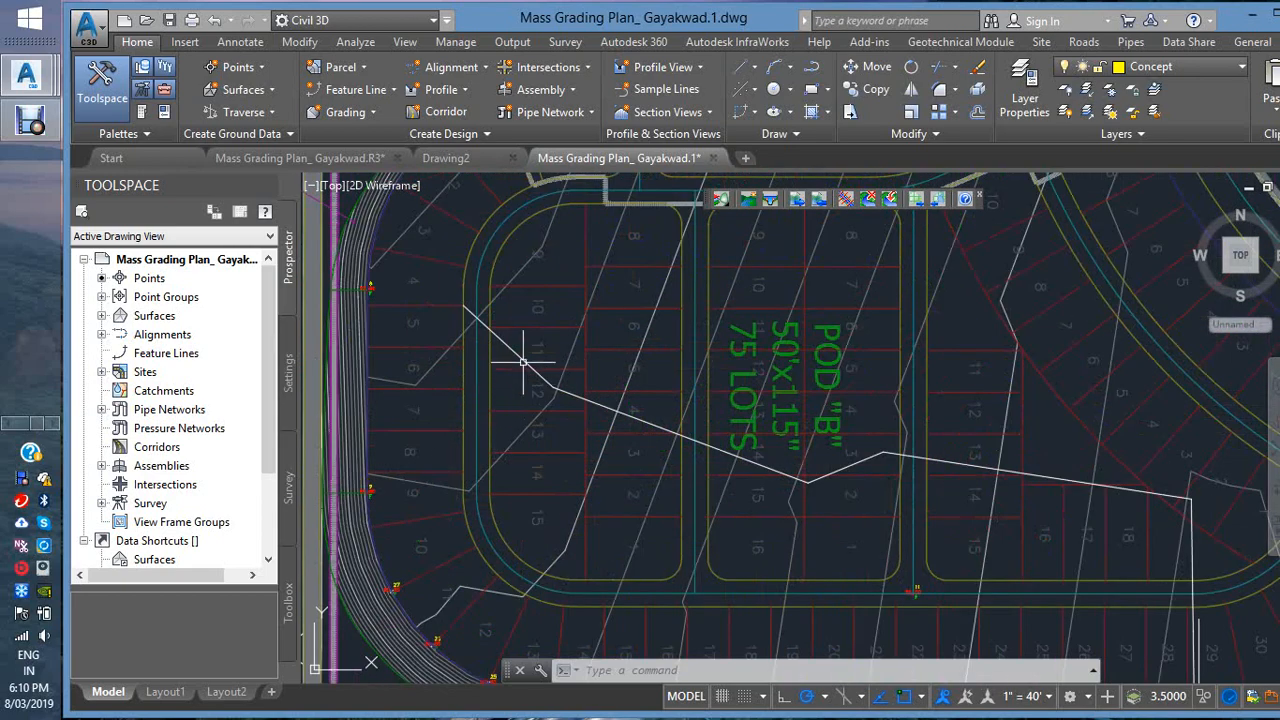
- Erase the existing water drop path that crosses Pod B down to the southern boundary
left_click(522, 362)
scroll(505, 396, "down", 2)
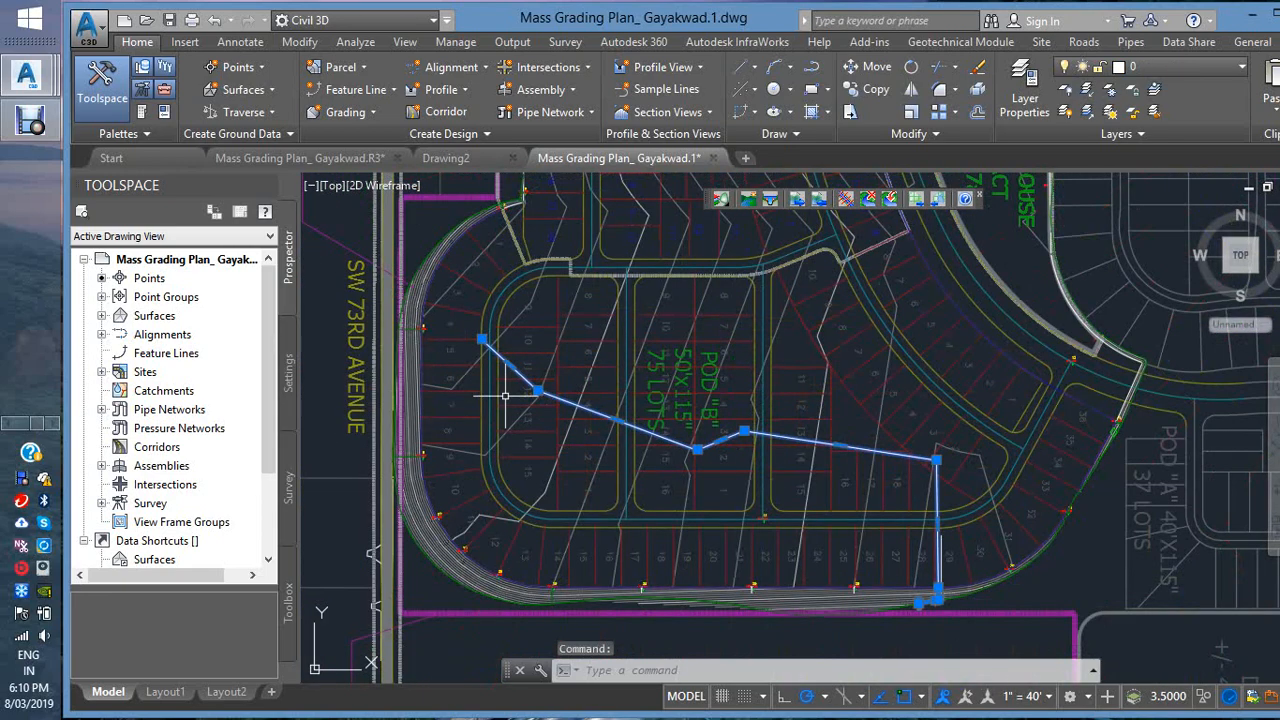
key("Delete")
- Run Water Drop on the Combine surface with 2D polyline paths on layer 0 and trace flow from several points in Pod D
scroll(640, 455, "down", 3)
scroll(656, 248, "up", 3)
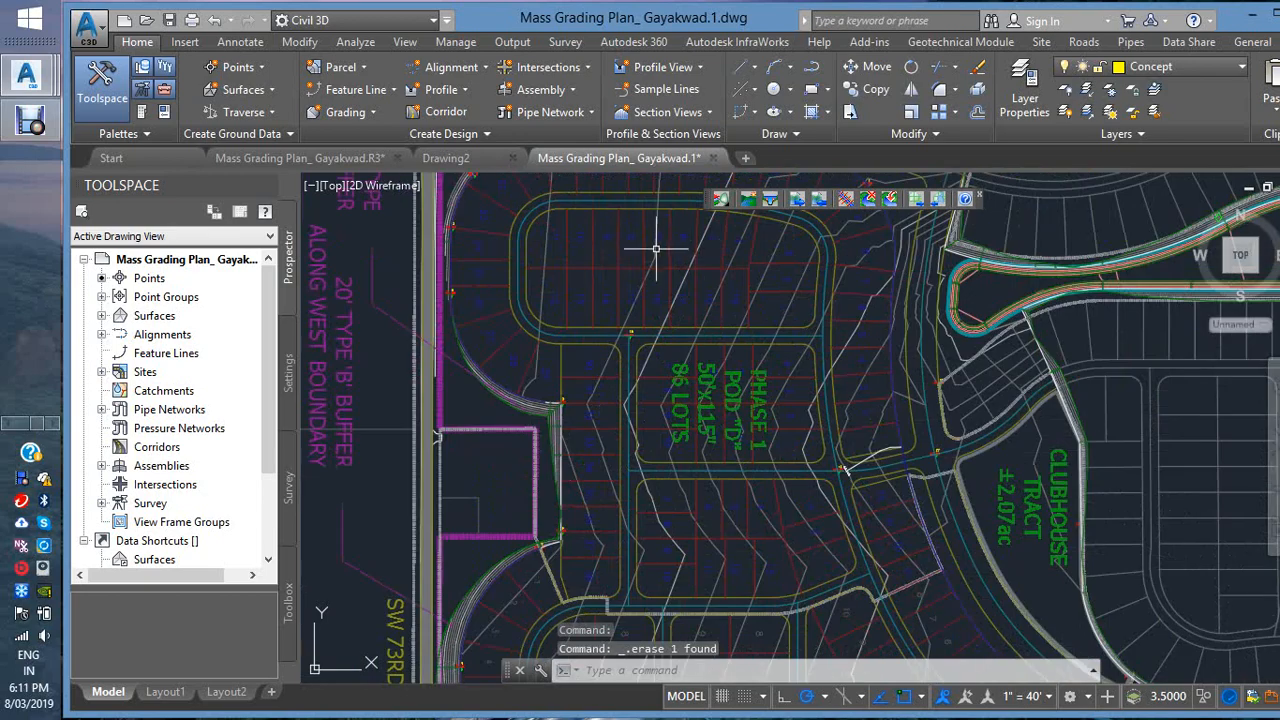
left_click(656, 248)
scroll(712, 428, "down", 2)
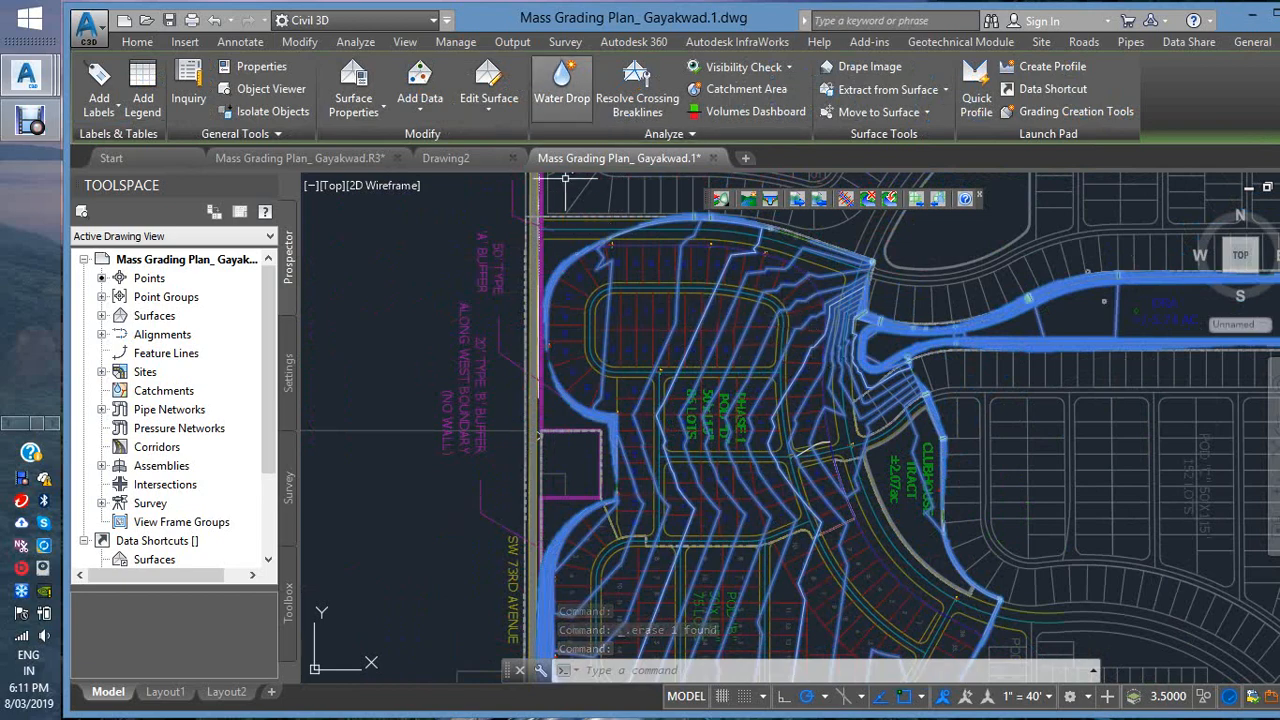
left_click(562, 88)
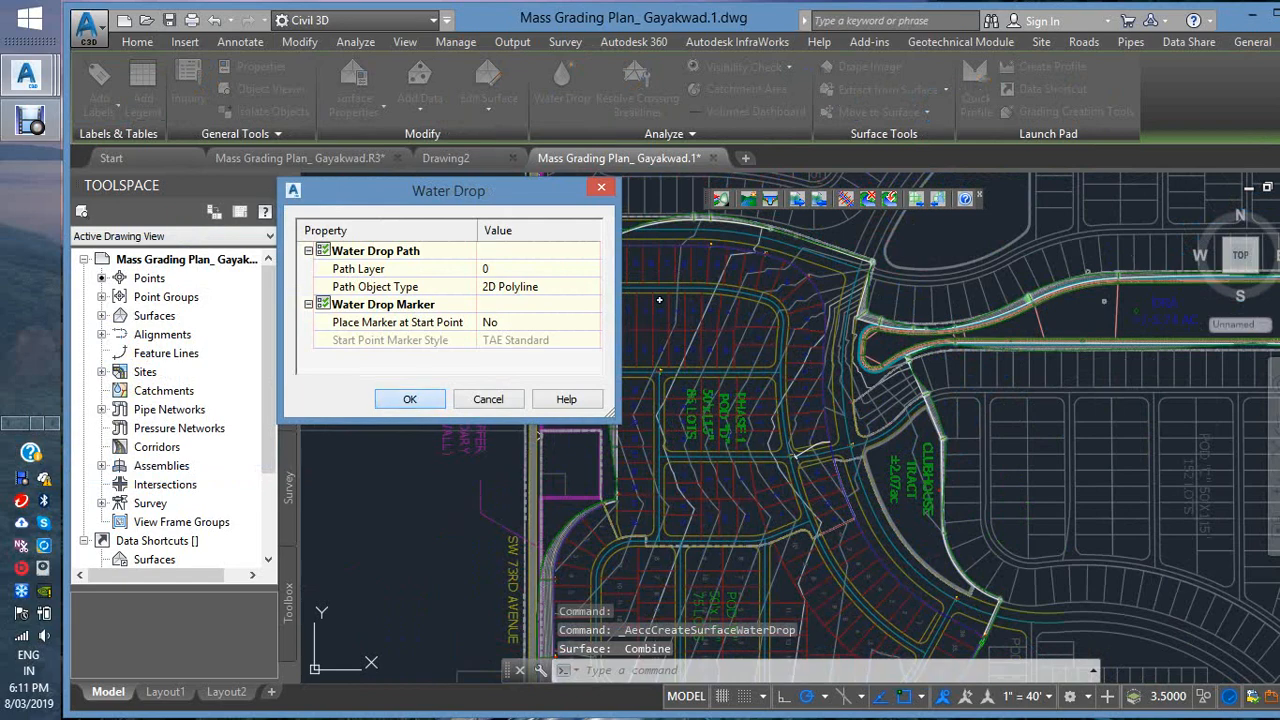
key("Return")
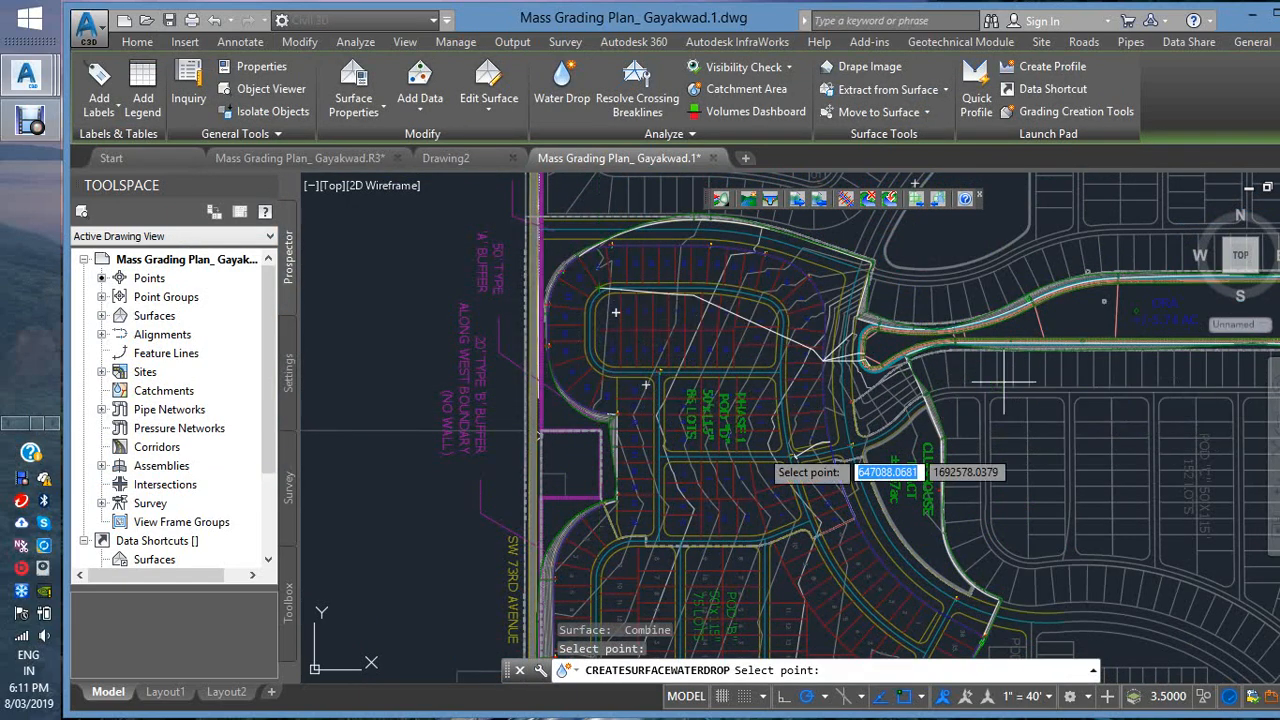
left_click(644, 412)
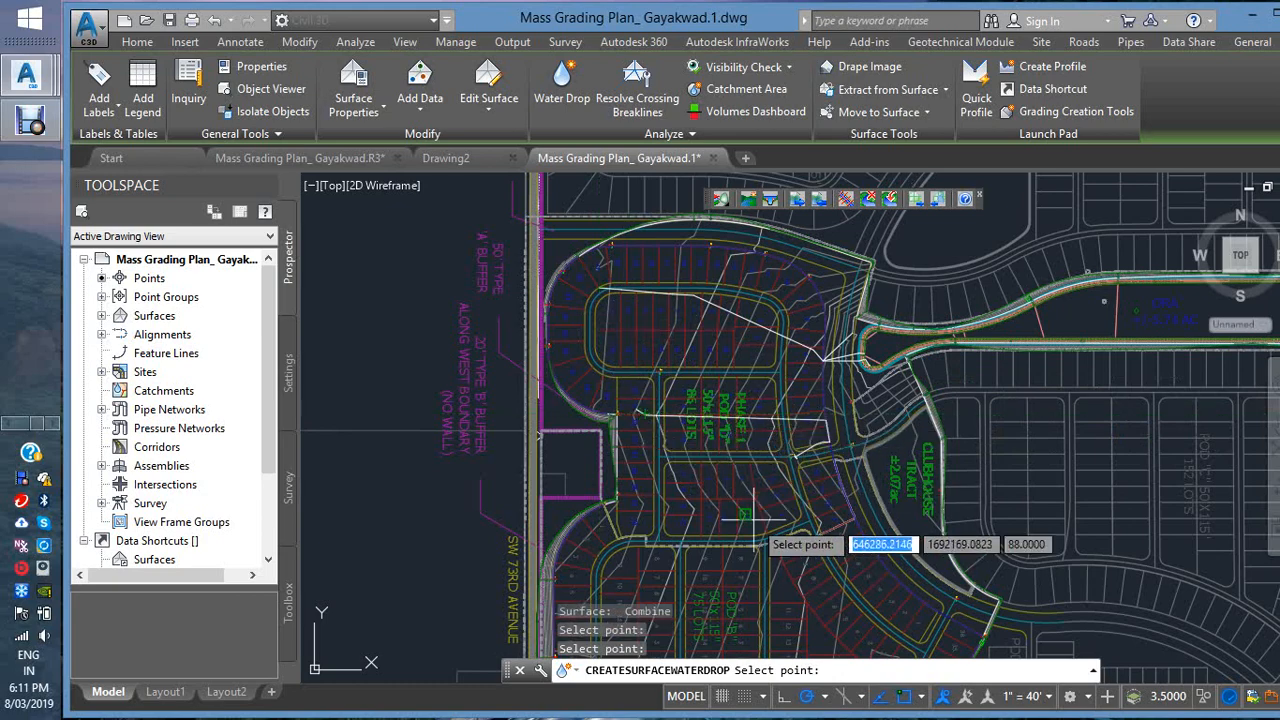
left_click(721, 516)
- Trace water drop paths from points among the Pod B lots toward the southern boundary
scroll(687, 623, "up", 4)
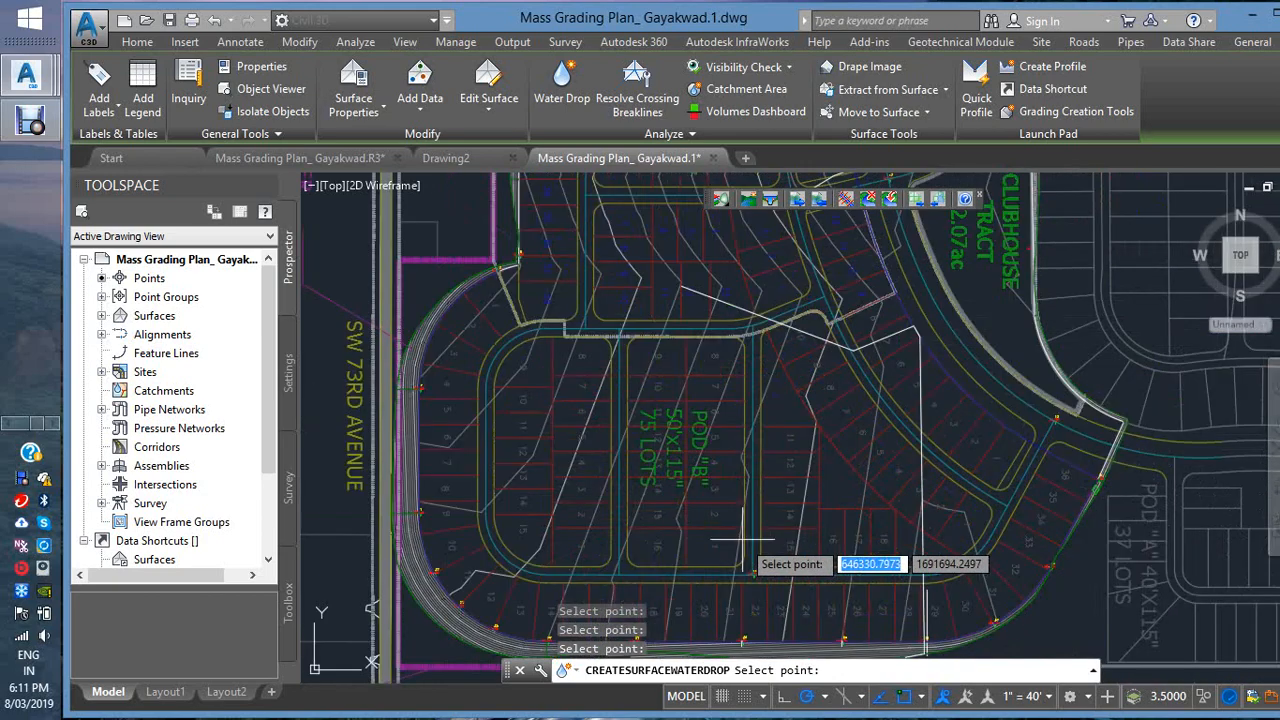
left_click(635, 428)
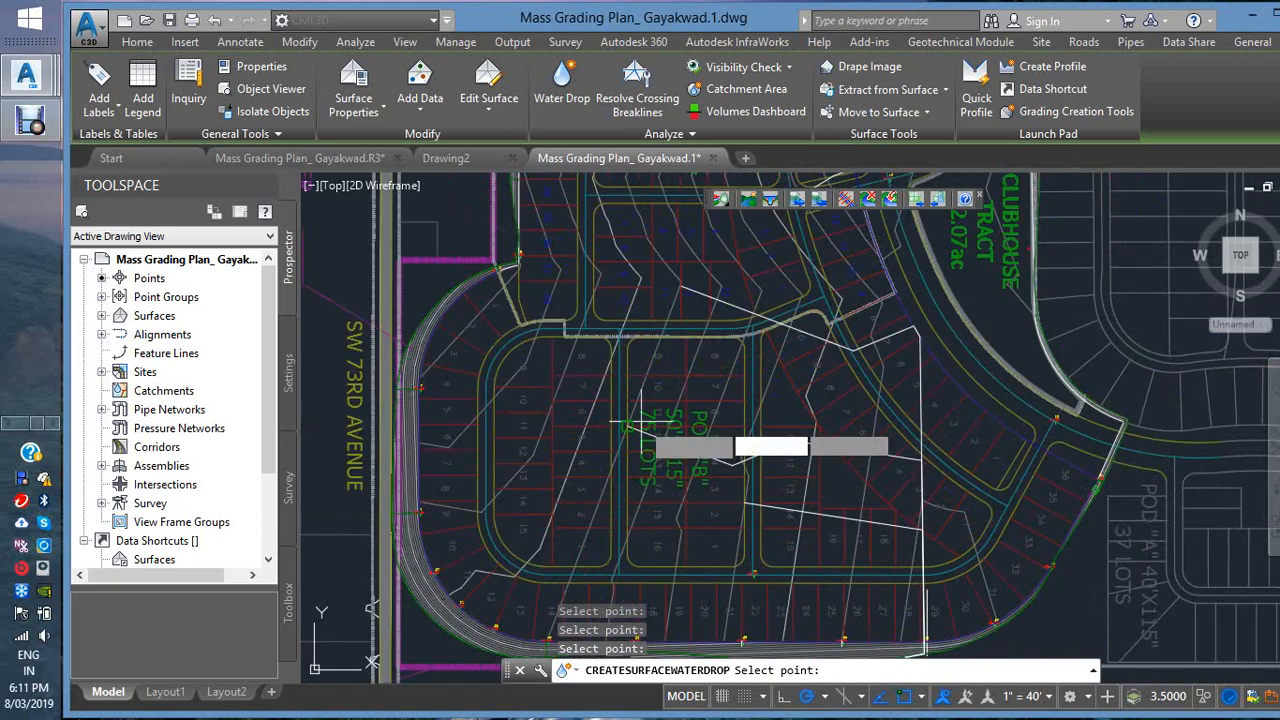
left_click(925, 497)
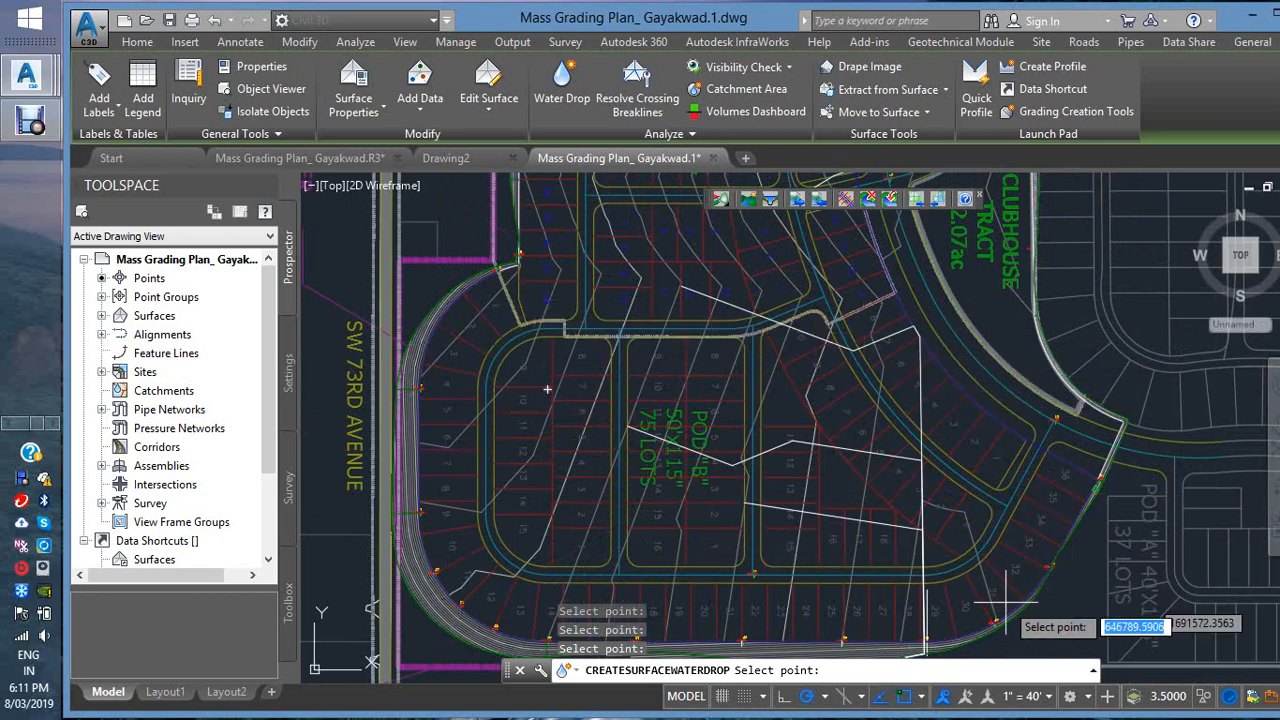
scroll(857, 514, "down", 3)
scroll(857, 514, "up", 3)
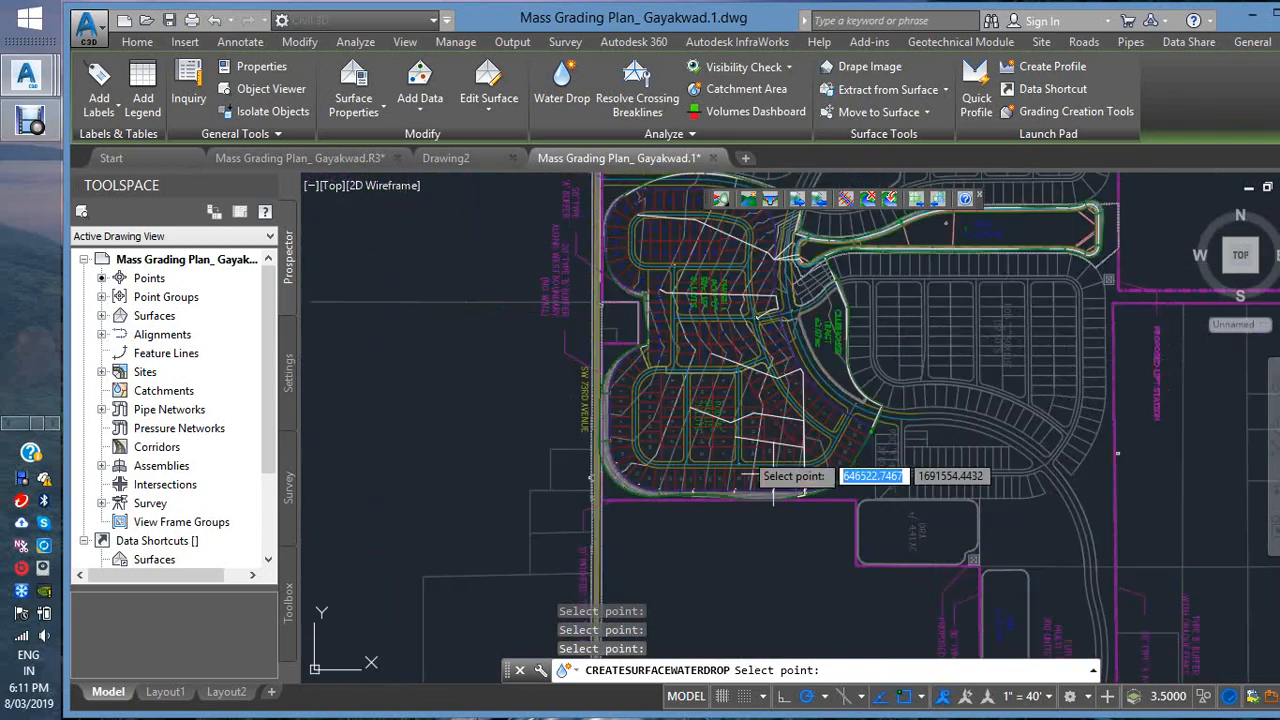
- Trace additional water drop paths from the lots in the middle and southern part of Pod D
scroll(766, 457, "down", 3)
scroll(671, 371, "up", 3)
scroll(676, 250, "down", 3)
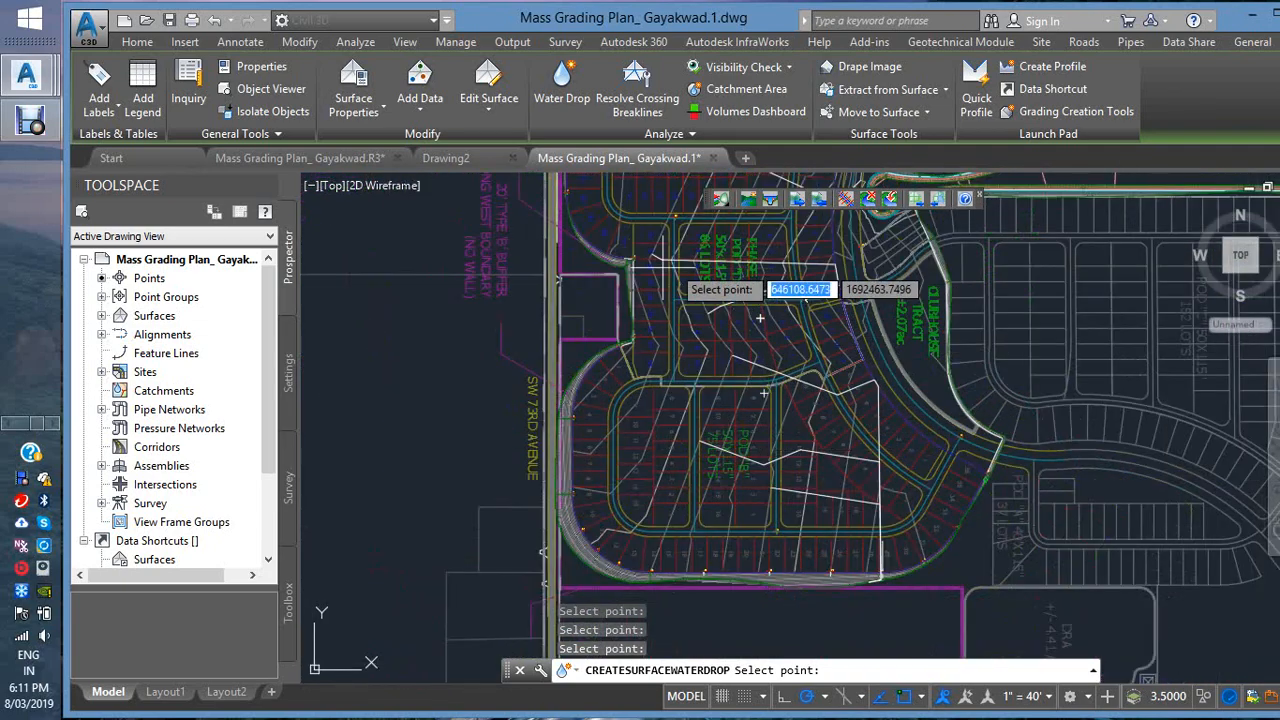
scroll(720, 298, "down", 2)
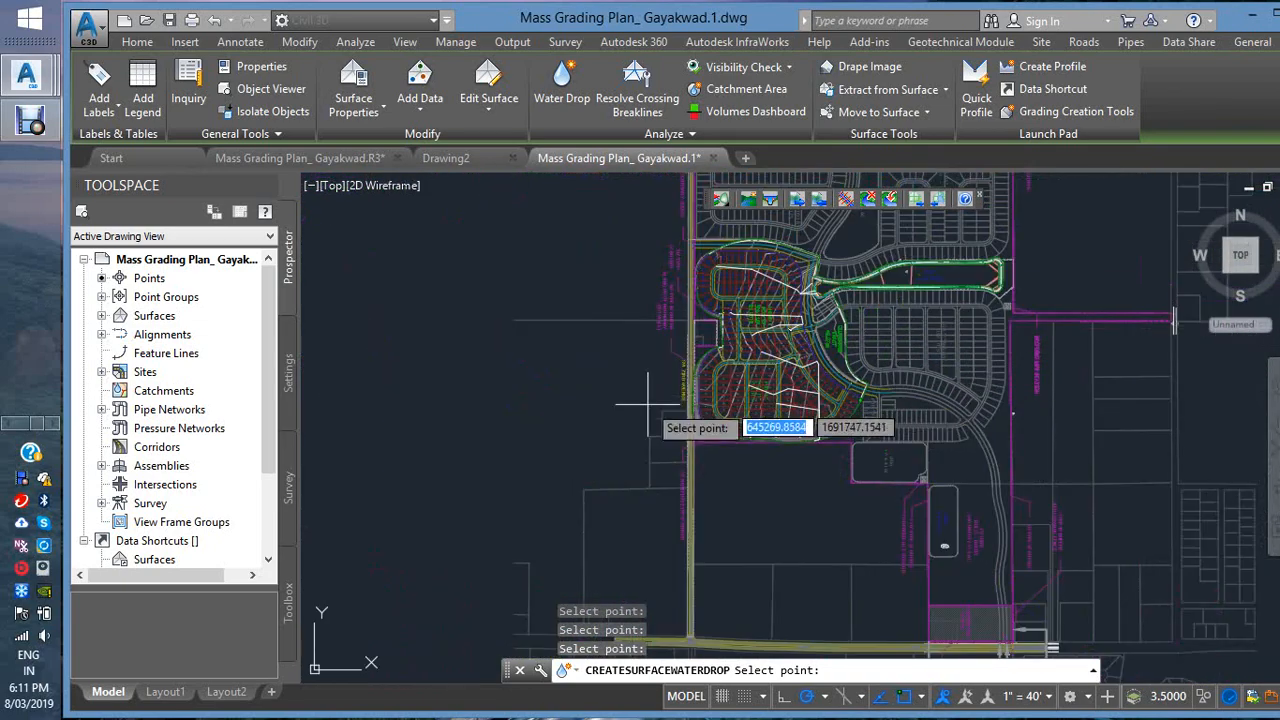
scroll(722, 288, "up", 4)
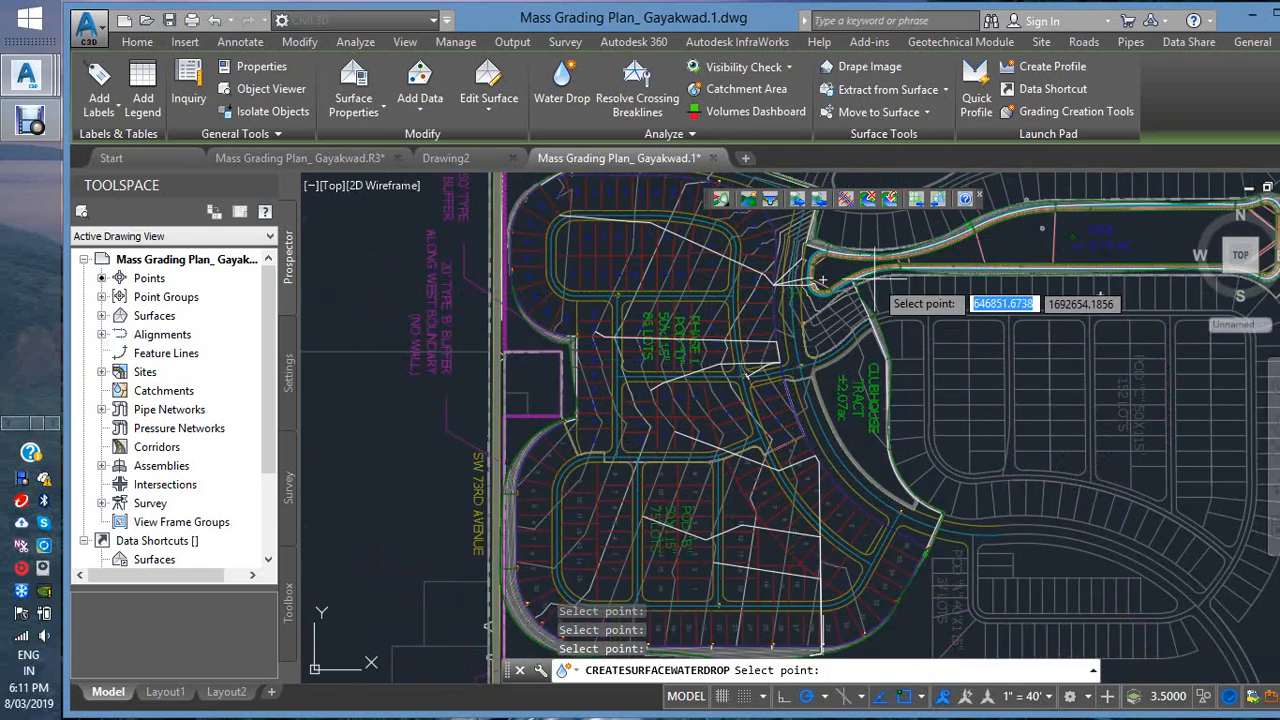
scroll(620, 355, "up", 2)
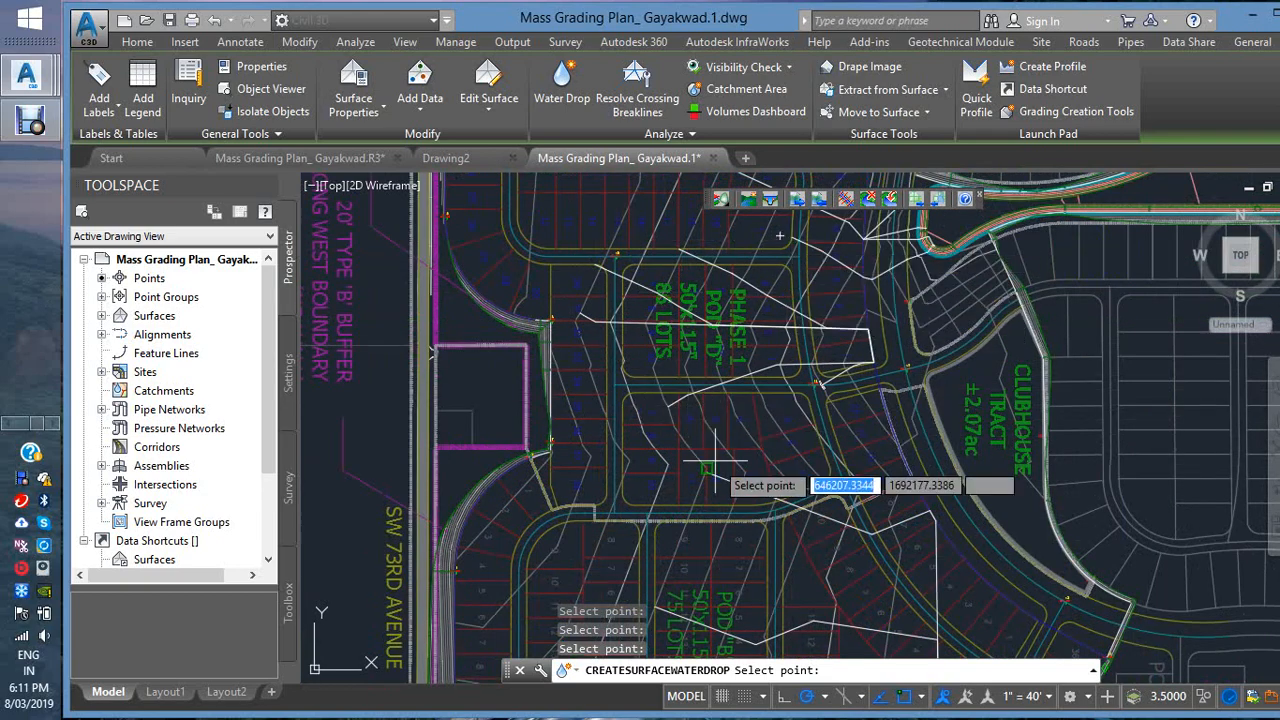
- Trace further water drop paths from the northern Pod D loop and near the clubhouse tract, and end the command
scroll(702, 428, "down", 4)
scroll(710, 445, "up", 2)
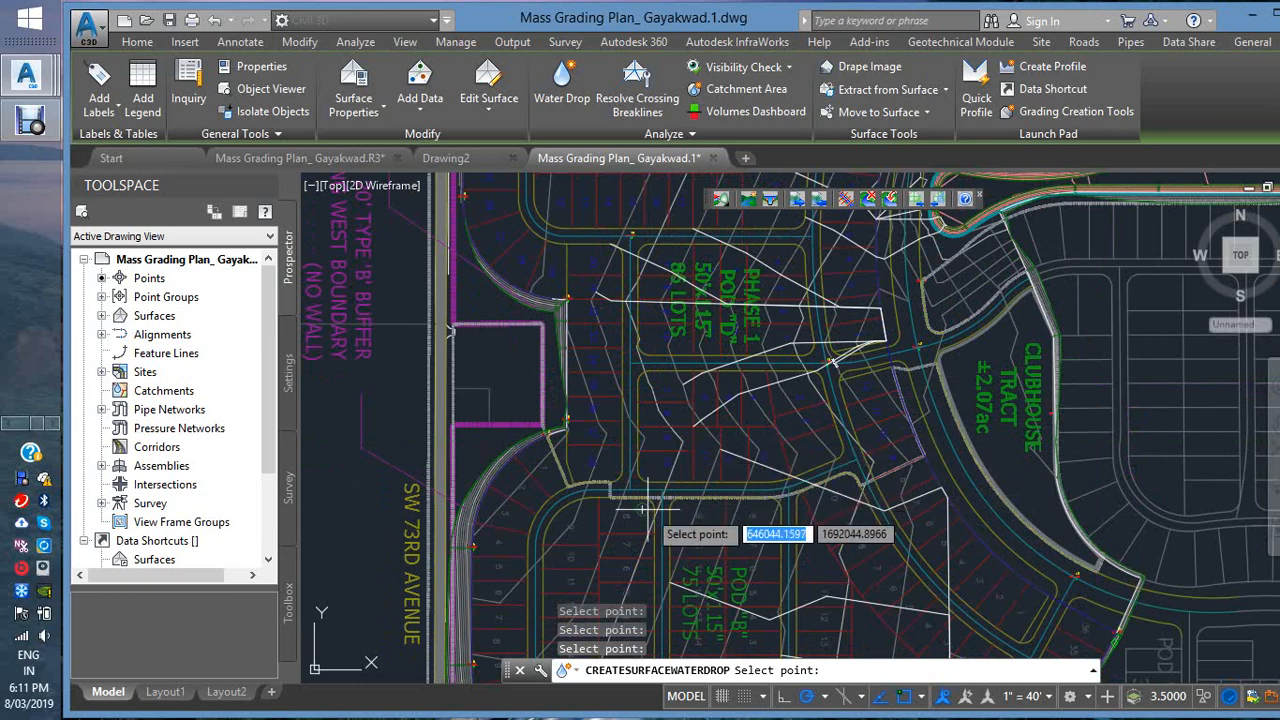
scroll(720, 430, "down", 2)
scroll(730, 428, "up", 2)
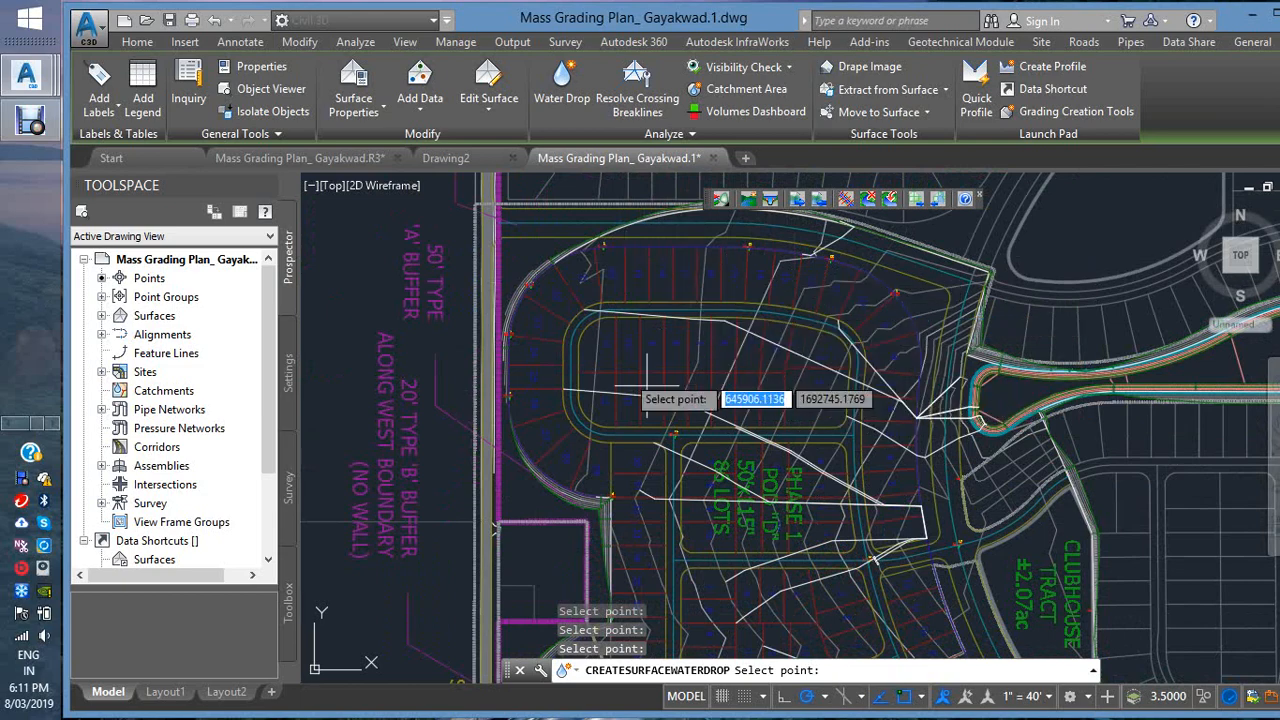
scroll(830, 330, "down", 4)
scroll(880, 450, "up", 4)
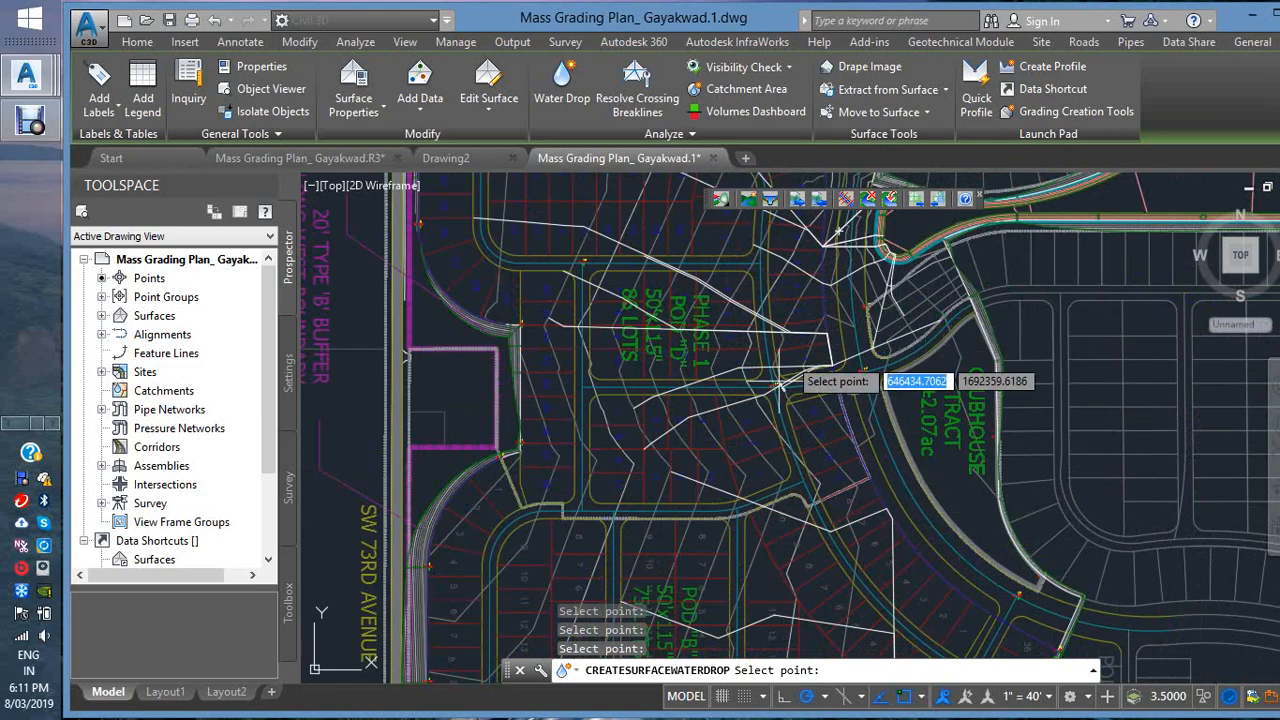
scroll(884, 322, "down", 2)
scroll(908, 318, "down", 2)
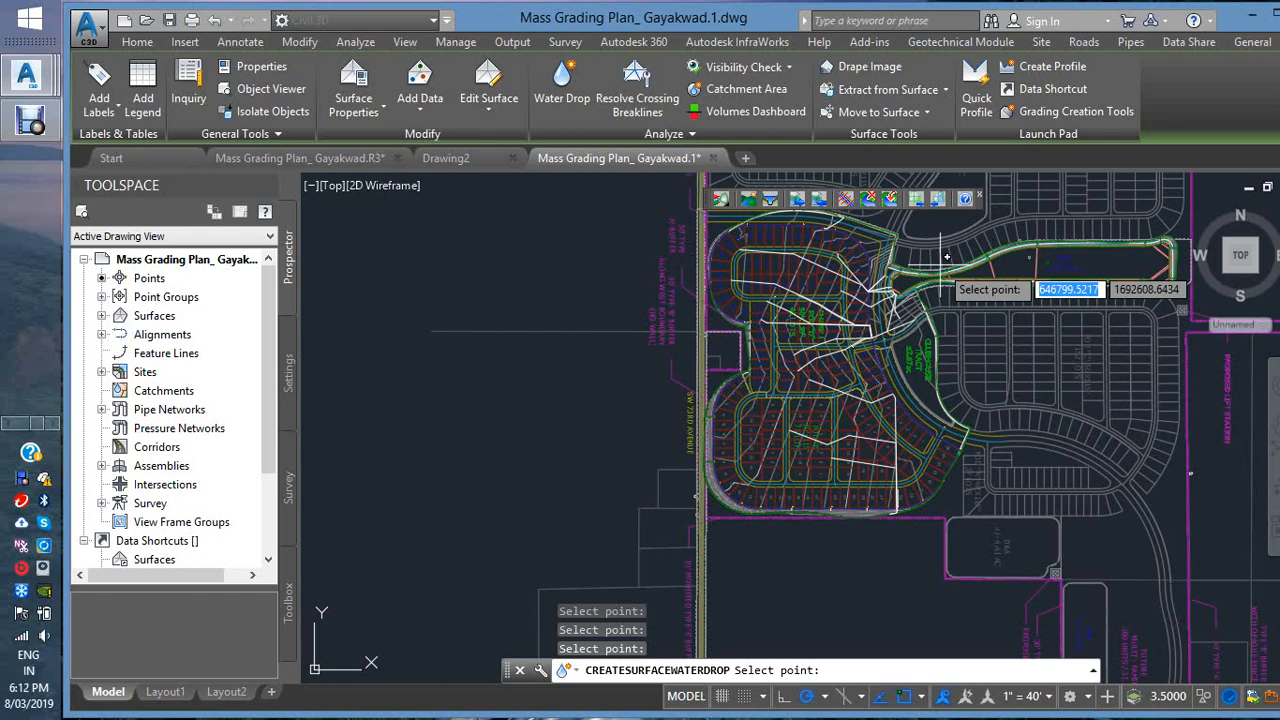
scroll(486, 185, "up", 5)
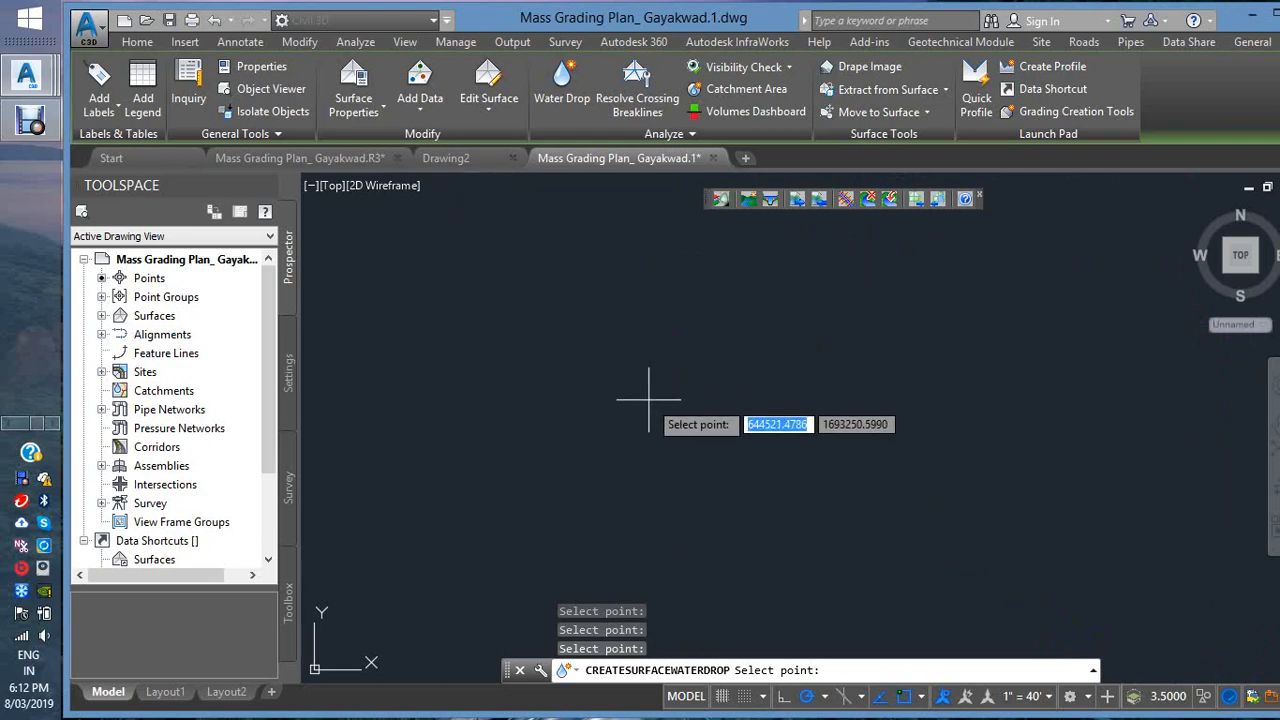
key("Escape")
- Select one water drop path in Pod D, extend the selection to all similar polylines, and erase them
scroll(721, 419, "down", 11)
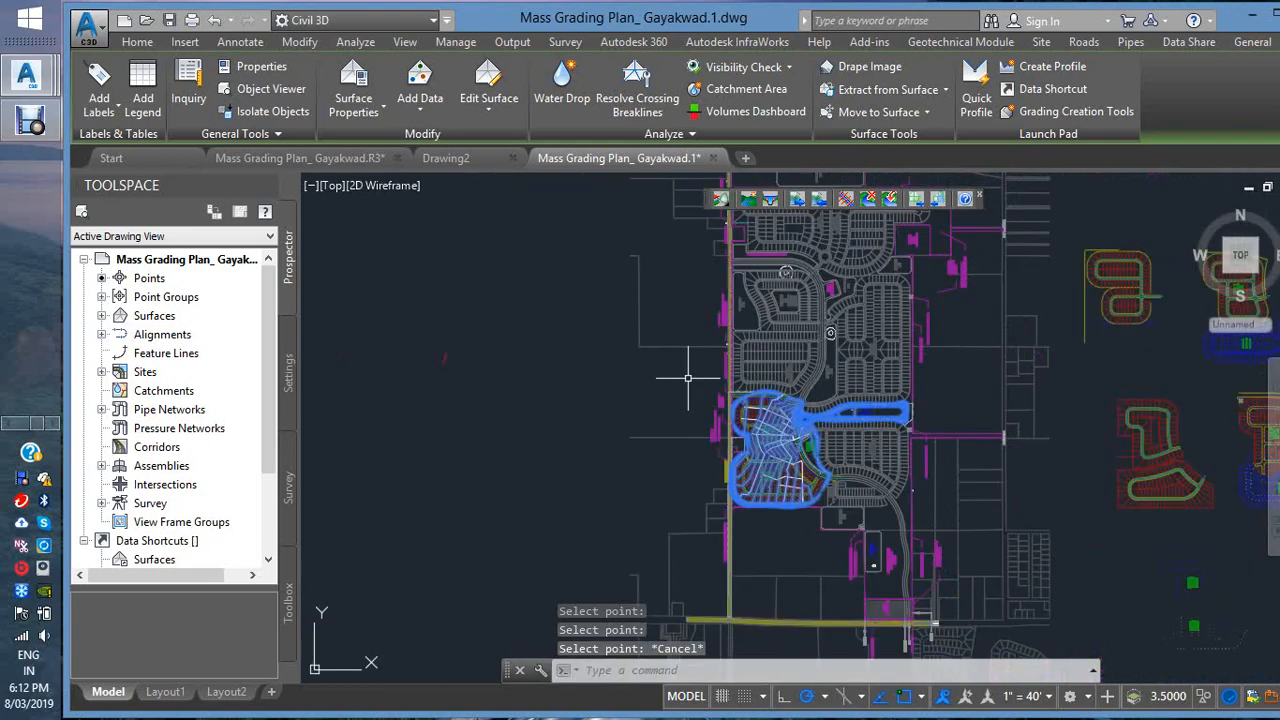
scroll(771, 409, "up", 4)
scroll(757, 424, "up", 3)
key("Escape")
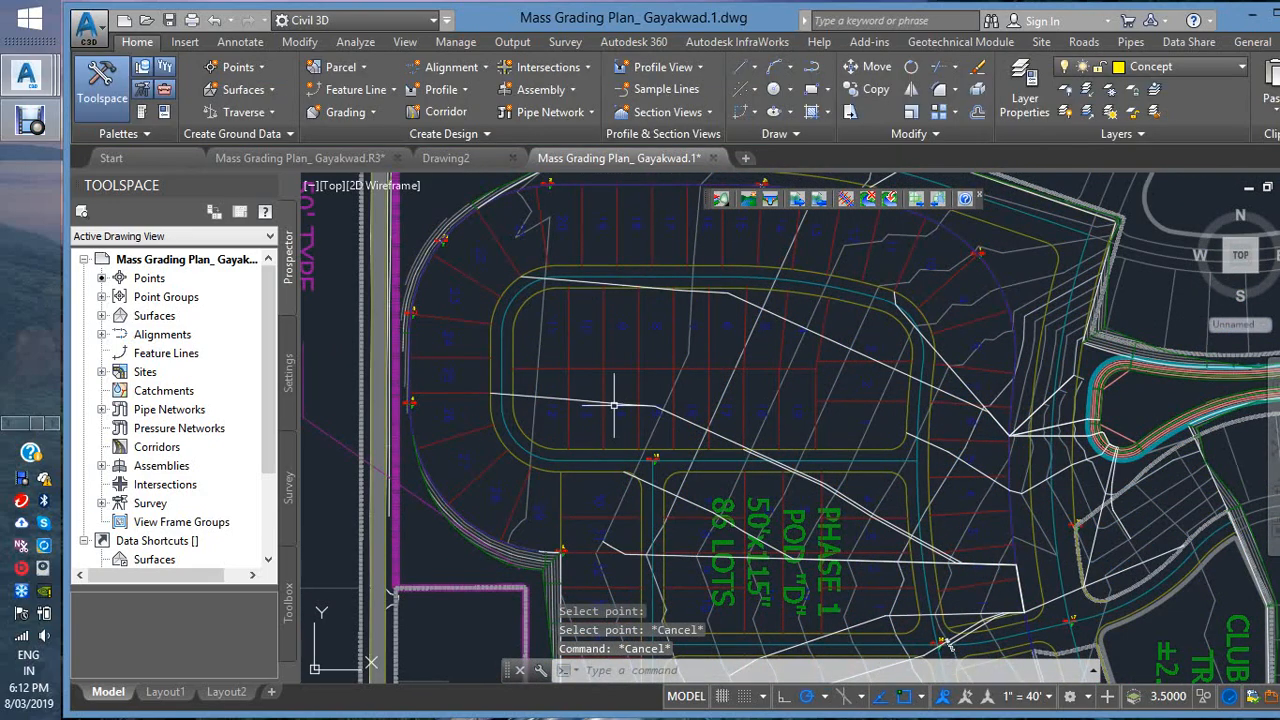
left_click(614, 403)
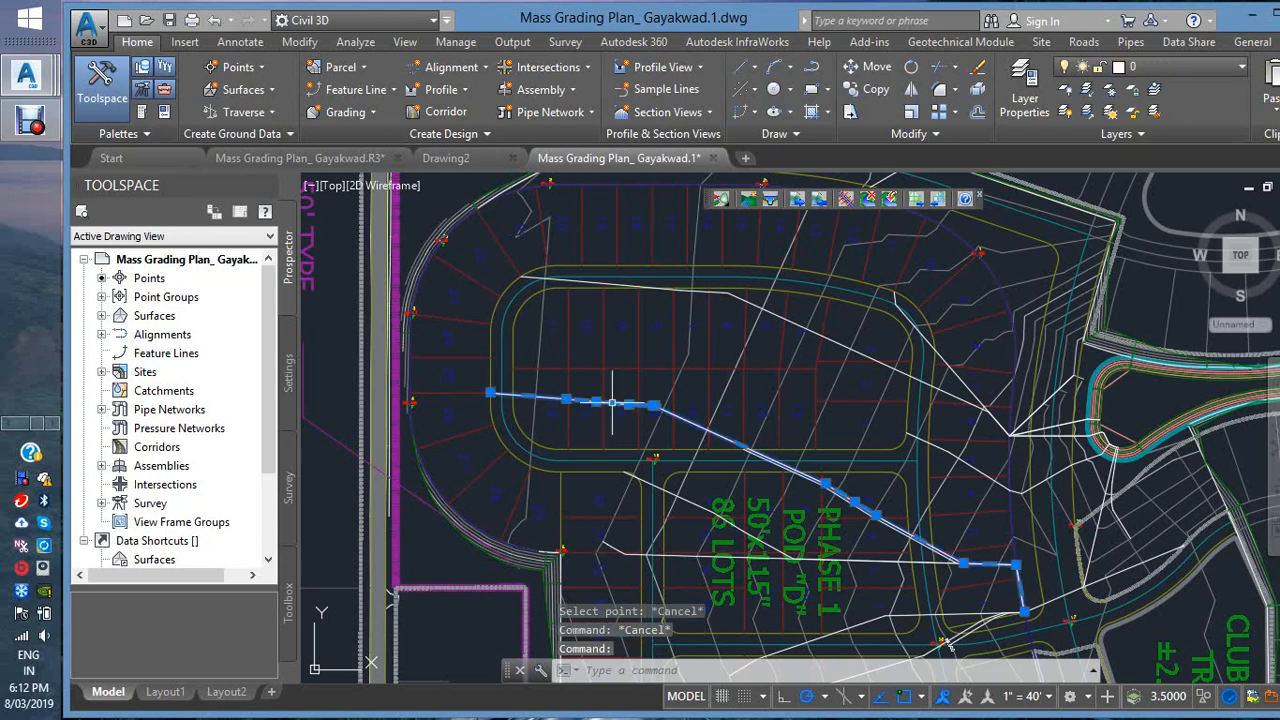
right_click(620, 352)
left_click(688, 645)
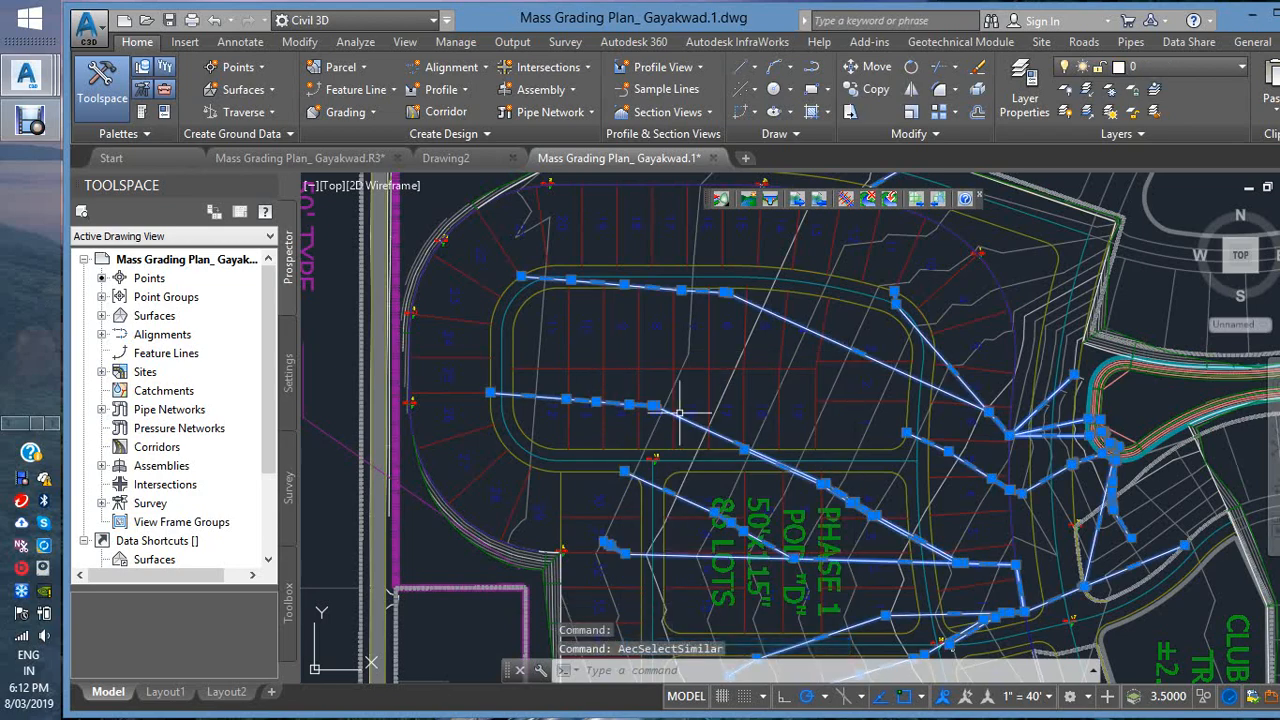
key("Delete")
- Draw a straight vertical polyline about 1,652 ft long from the southern boundary of Pod B to the northern boundary of Pod D
scroll(650, 336, "down", 5)
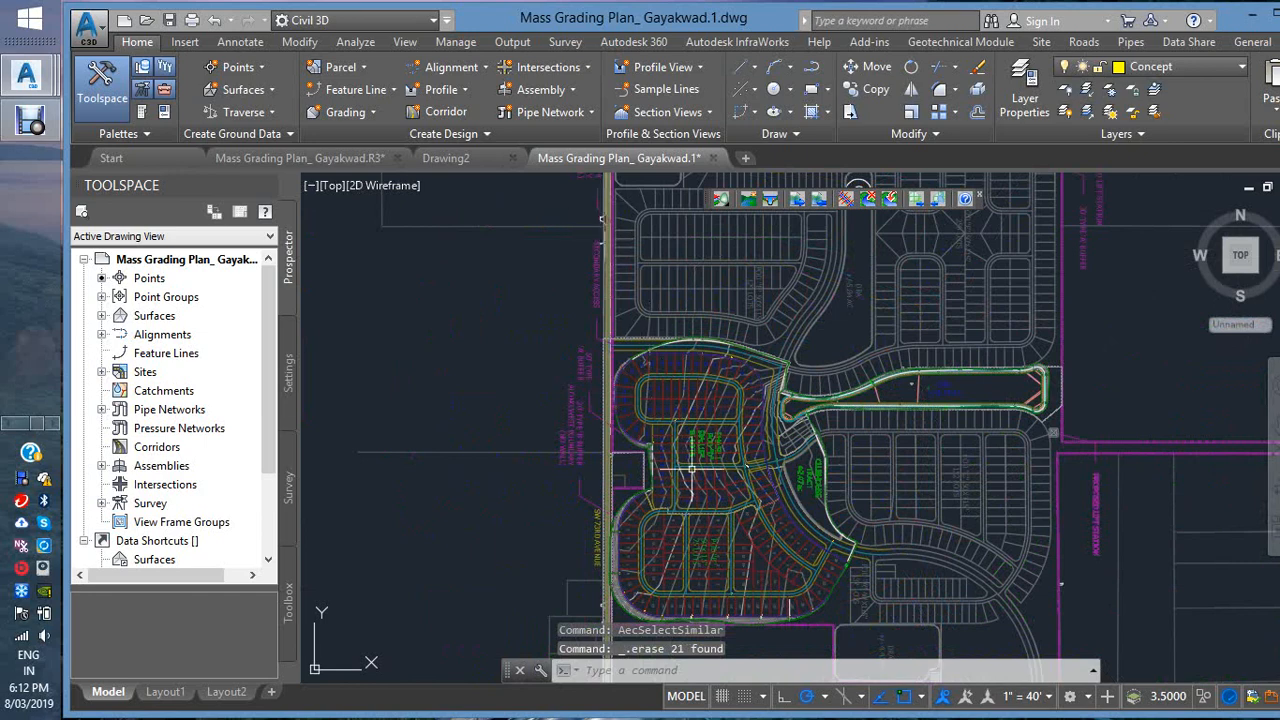
type("plin")
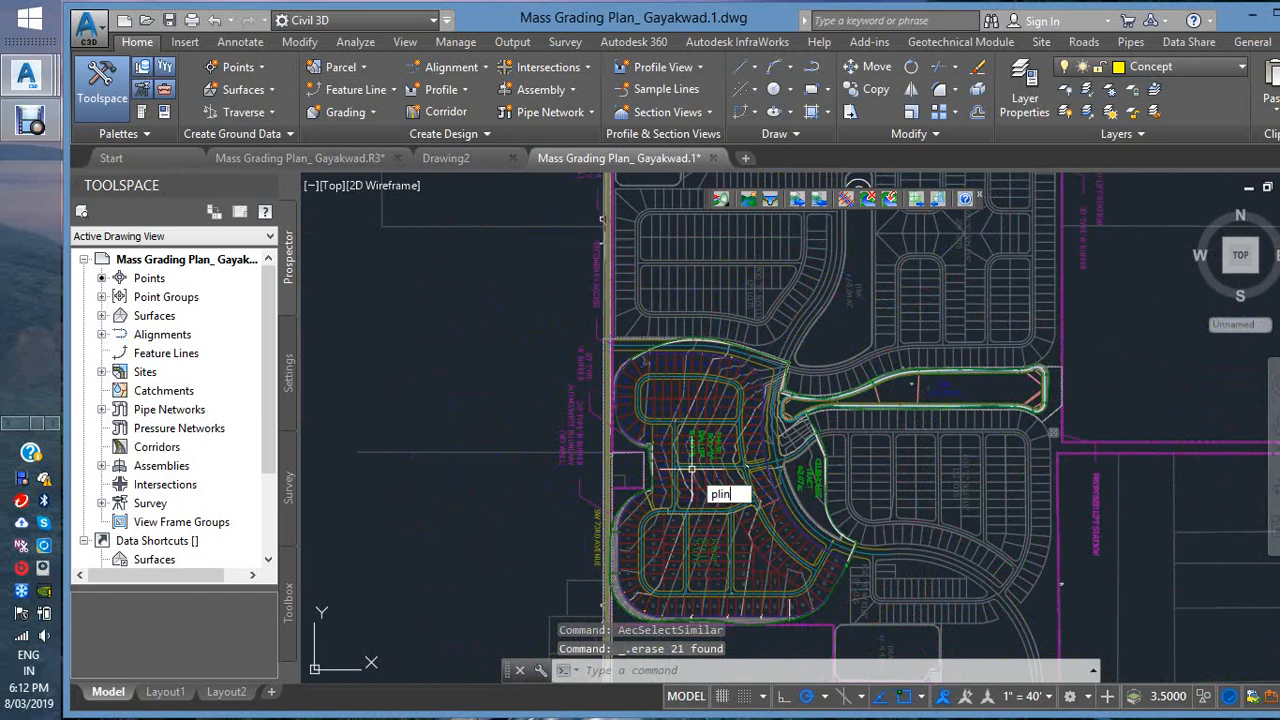
key("Return")
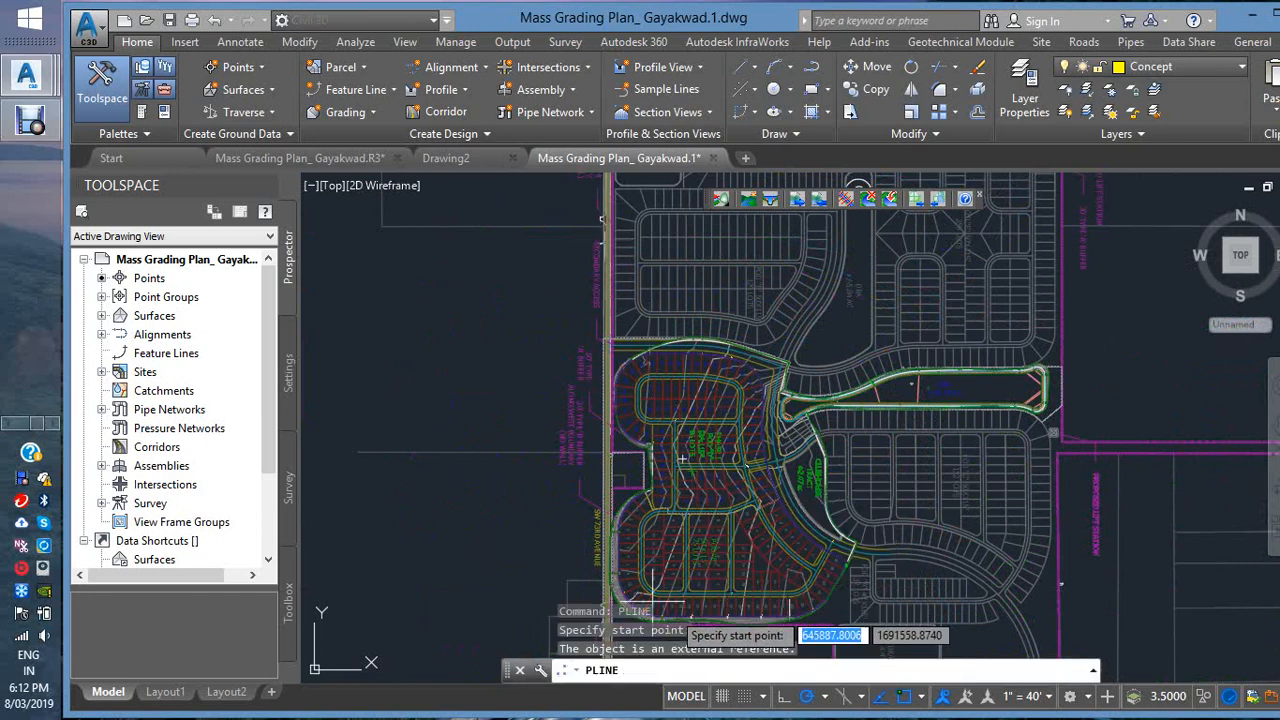
scroll(669, 390, "down", 3)
scroll(732, 427, "up", 5)
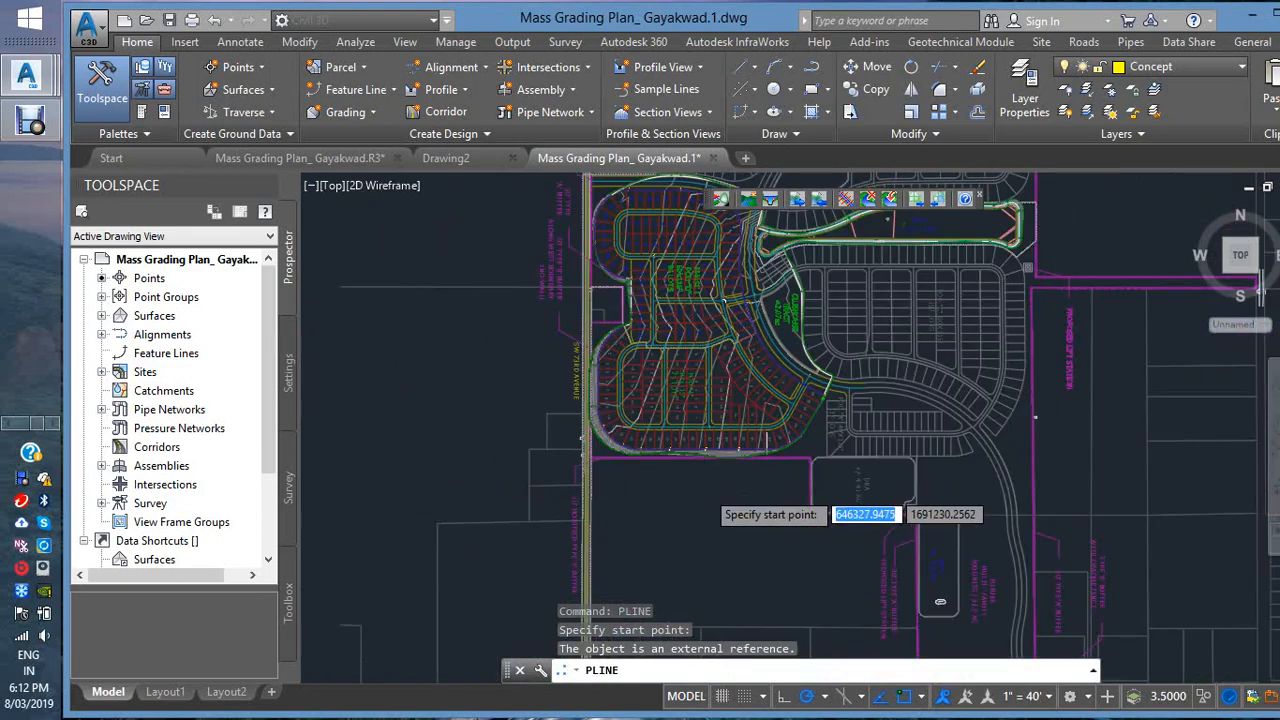
scroll(670, 449, "up", 5)
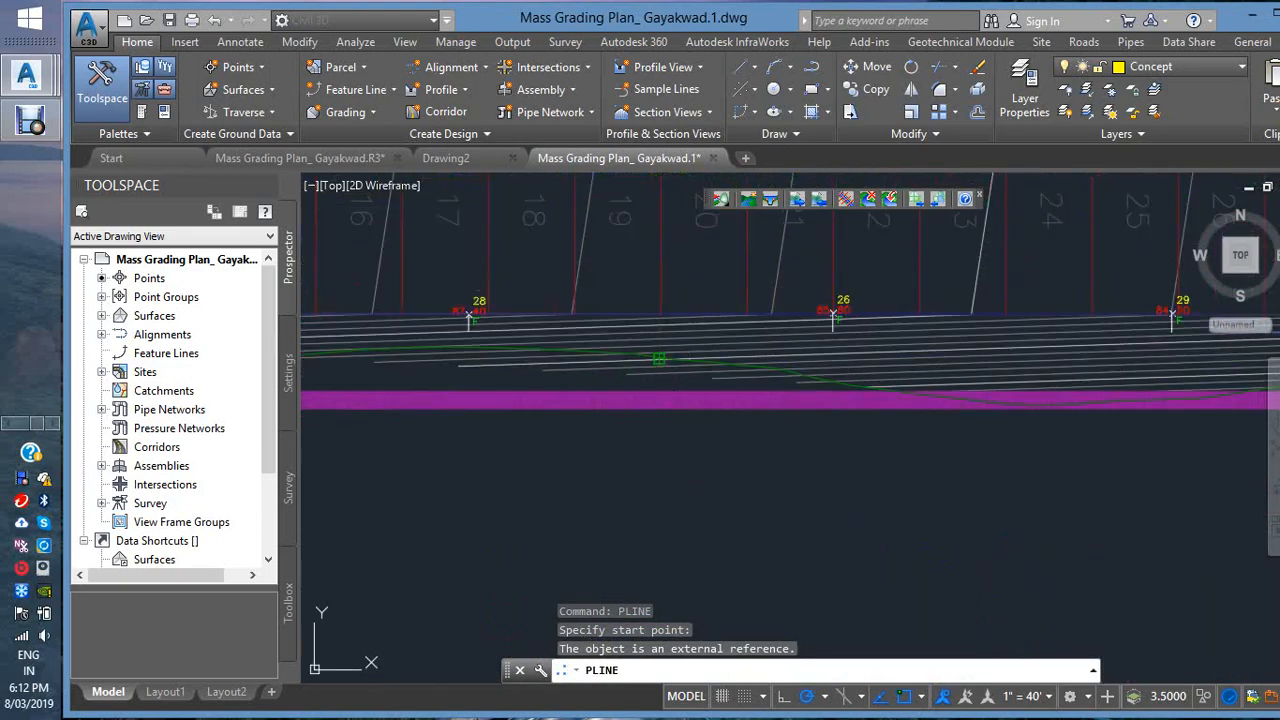
left_click(658, 358)
scroll(658, 358, "down", 8)
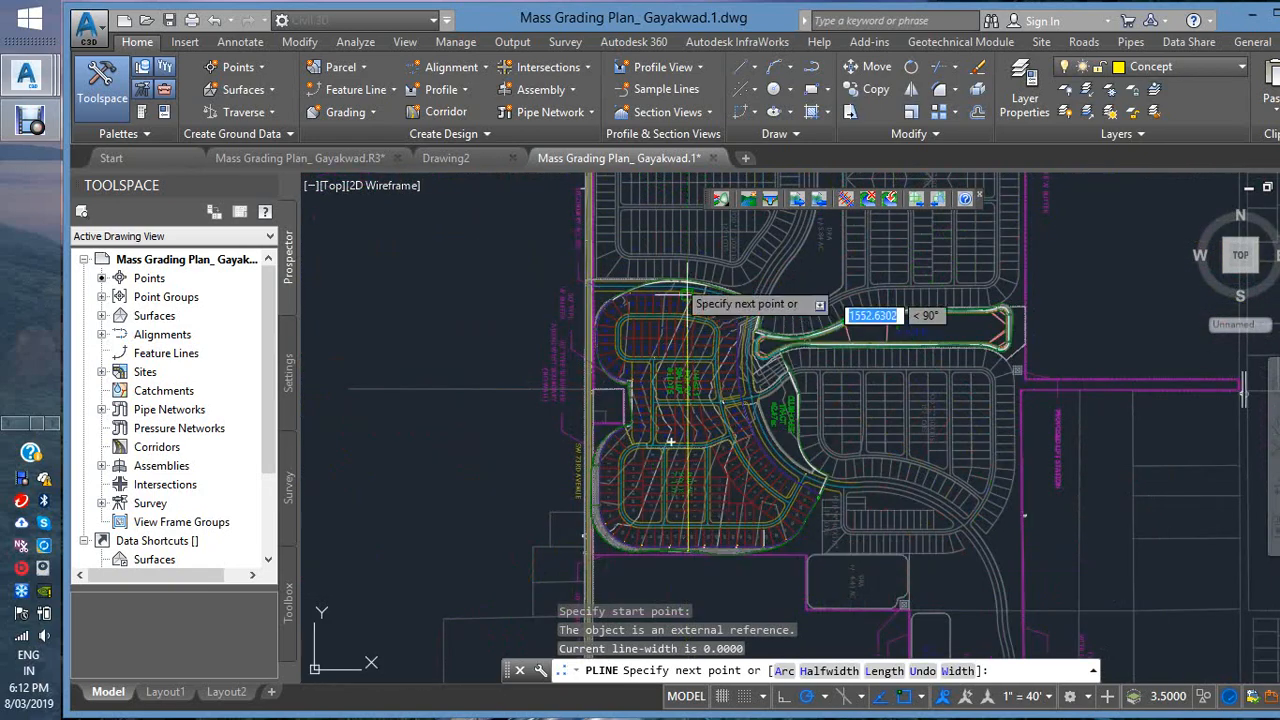
scroll(688, 292, "up", 4)
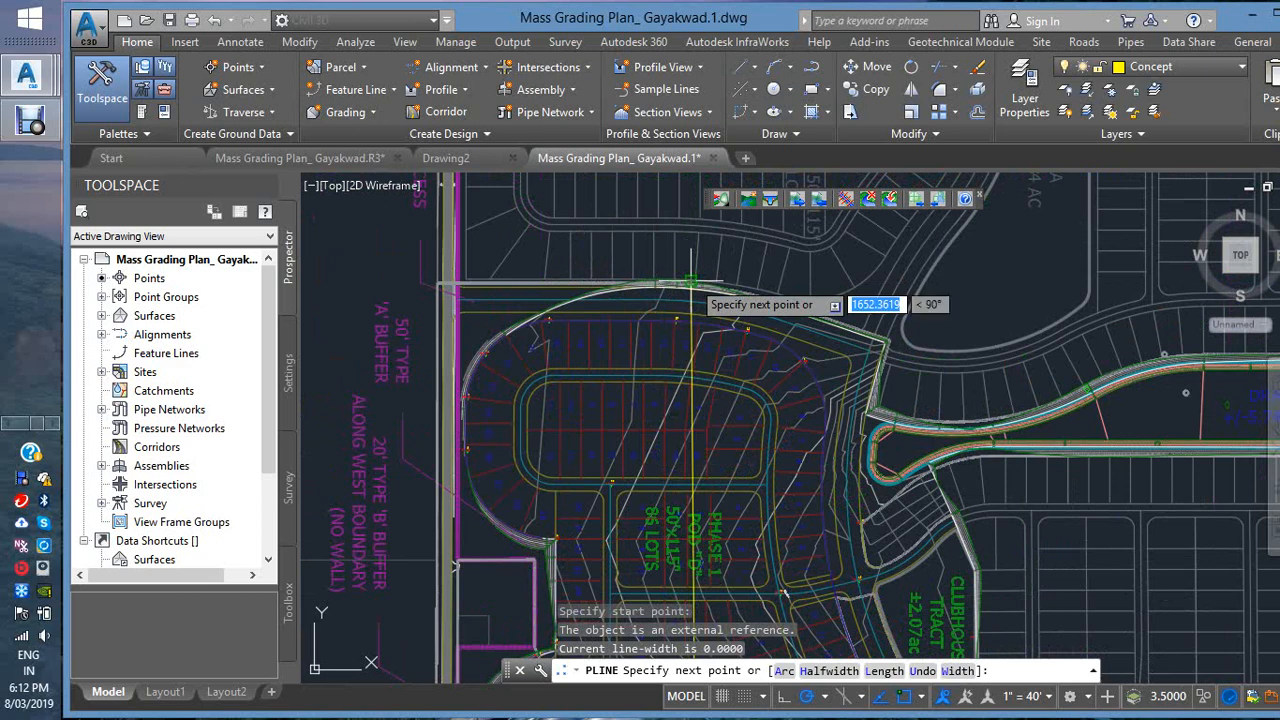
left_click(700, 287)
key("Escape")
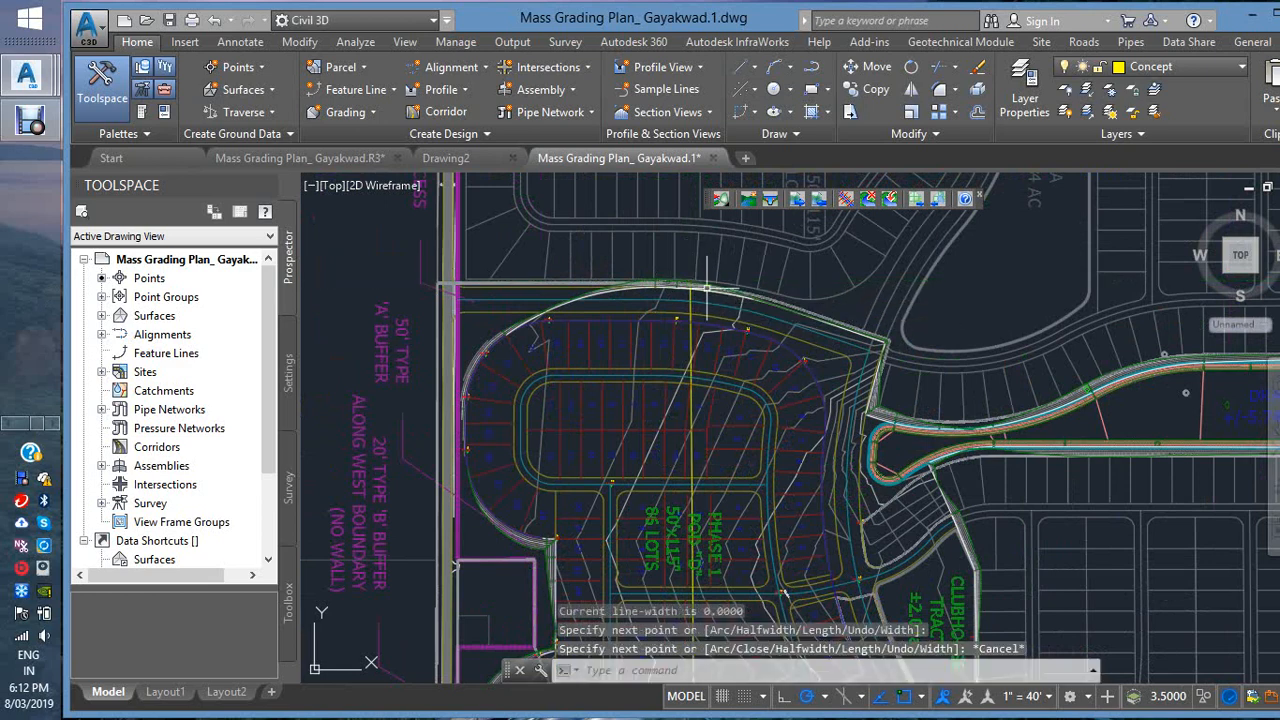
- Create a quick profile along the vertical polyline, sampling only the Combine and Existing Surface surfaces, and place its view in empty space northeast of the pod layouts
left_click(441, 89)
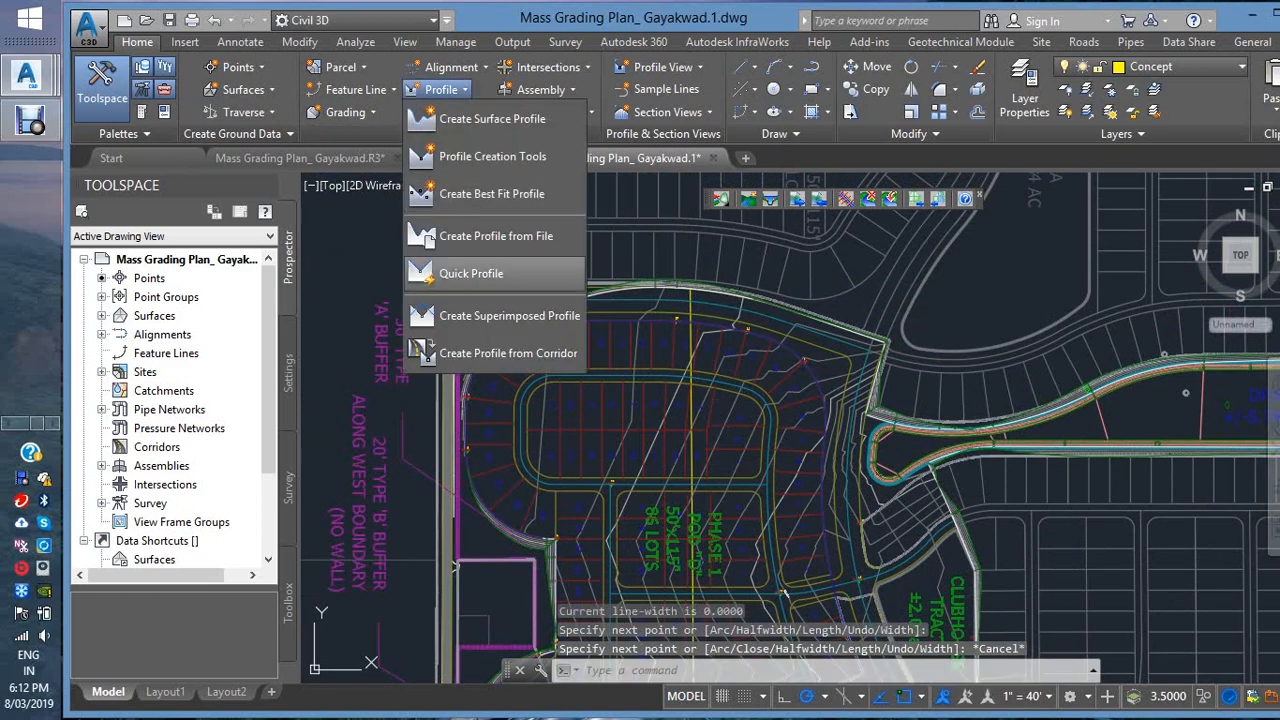
left_click(465, 266)
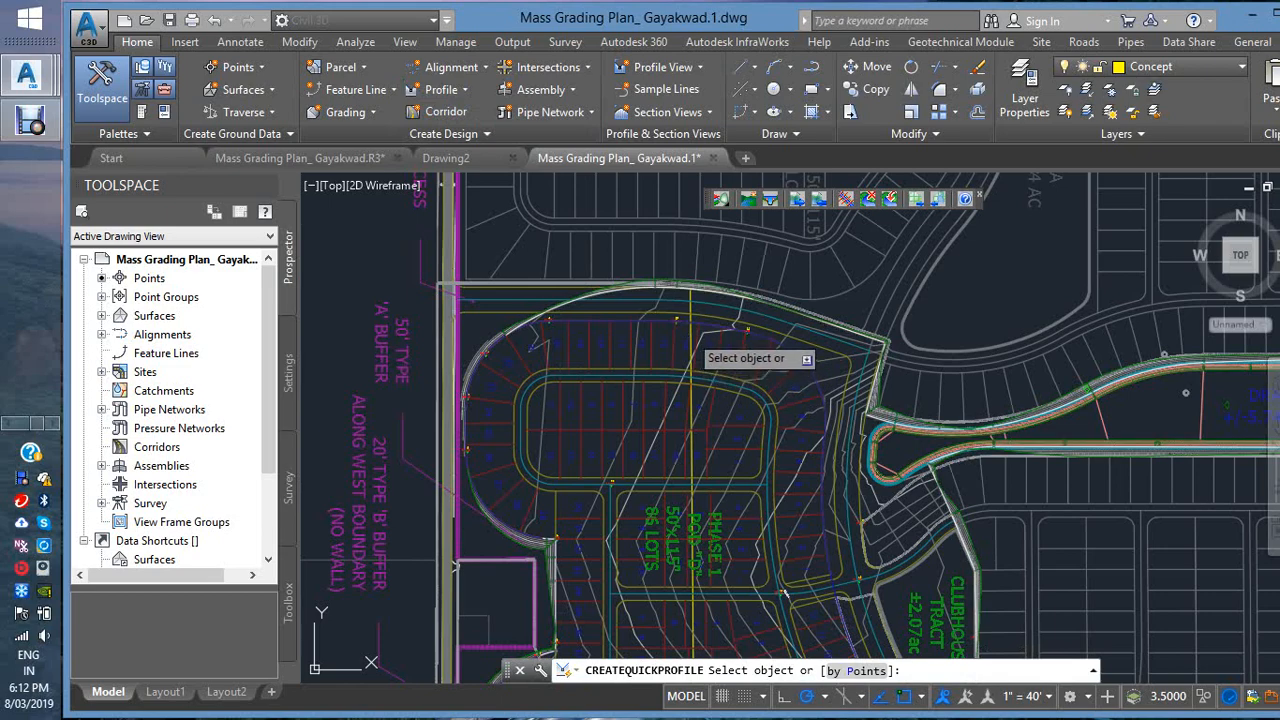
left_click(690, 340)
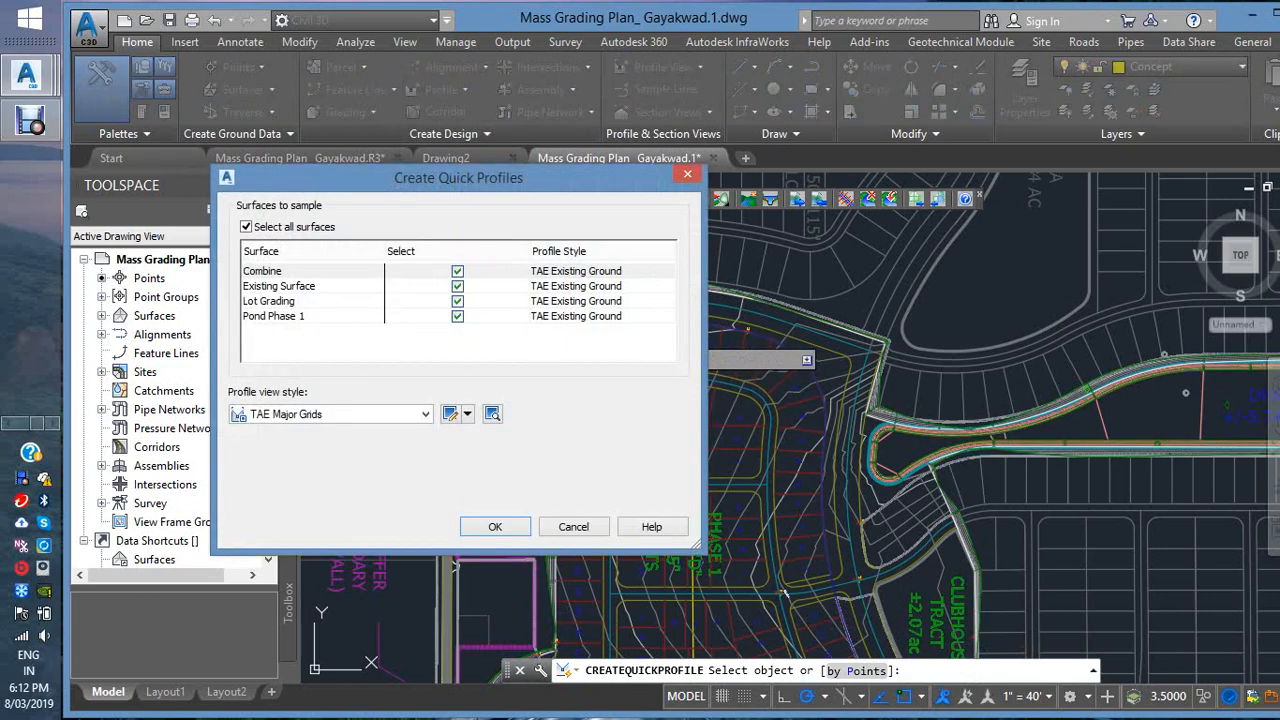
left_click(457, 301)
left_click(457, 316)
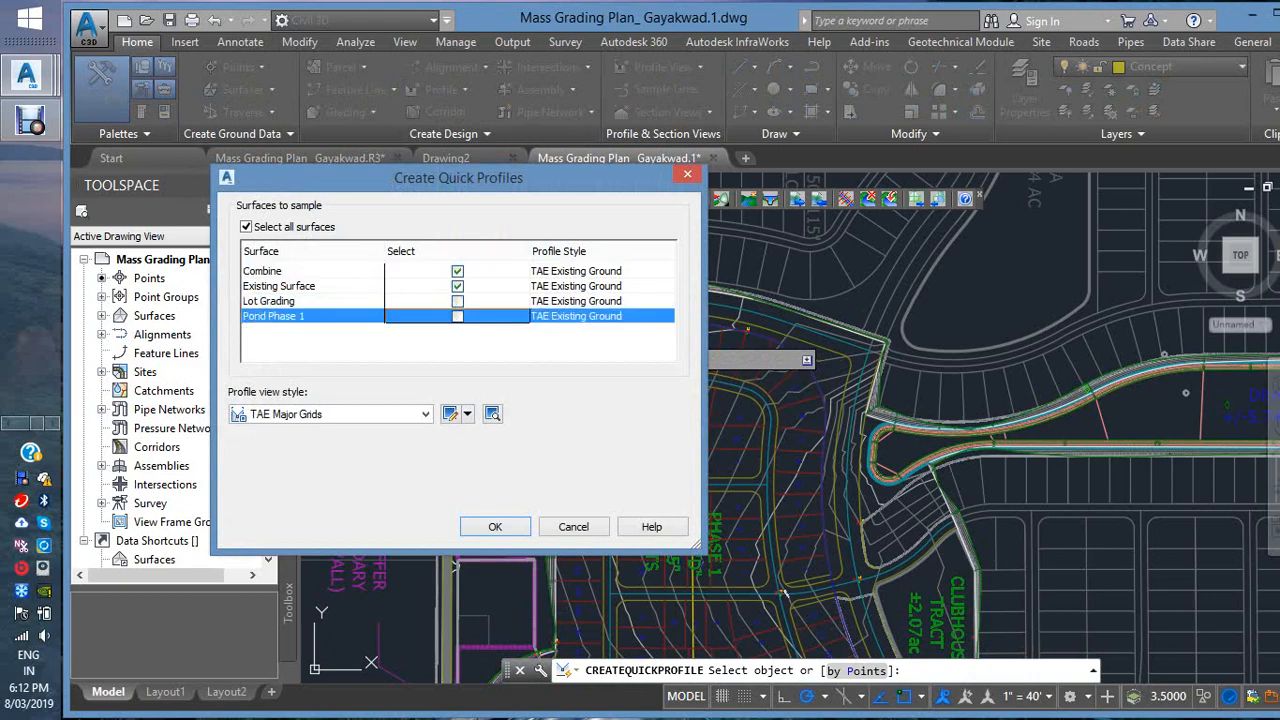
left_click(495, 527)
scroll(514, 443, "down", 6)
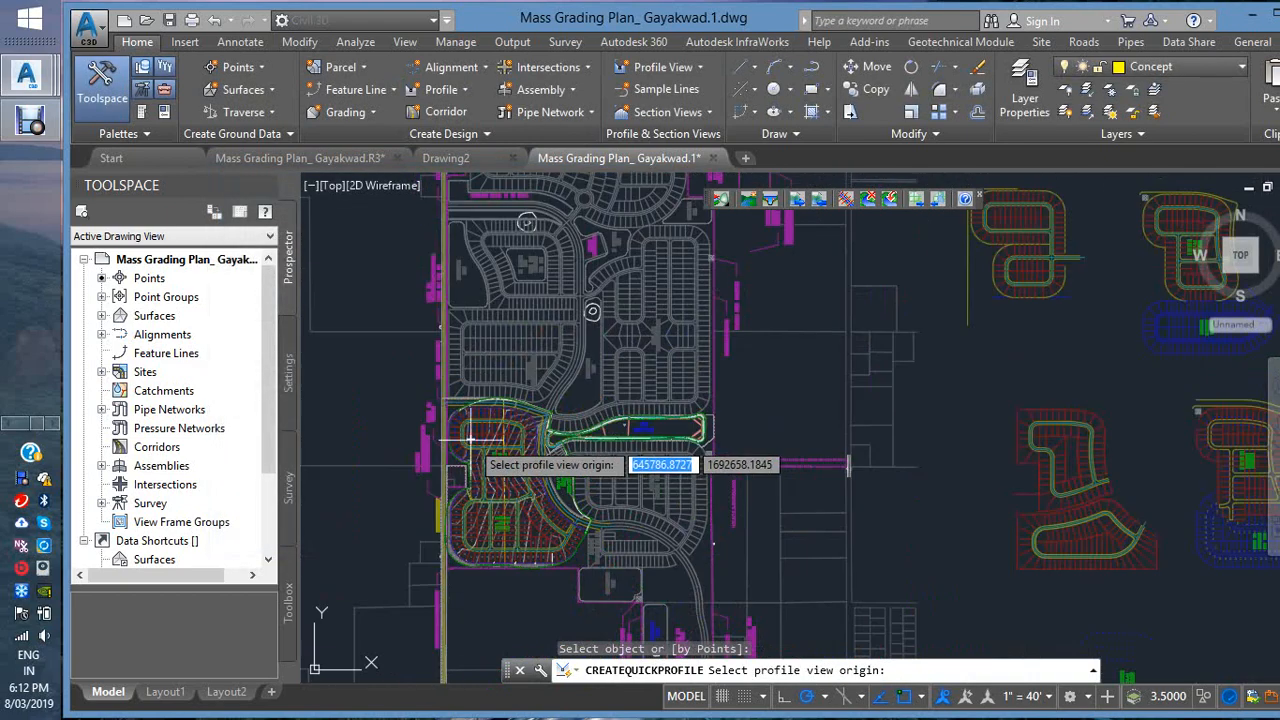
left_click(978, 344)
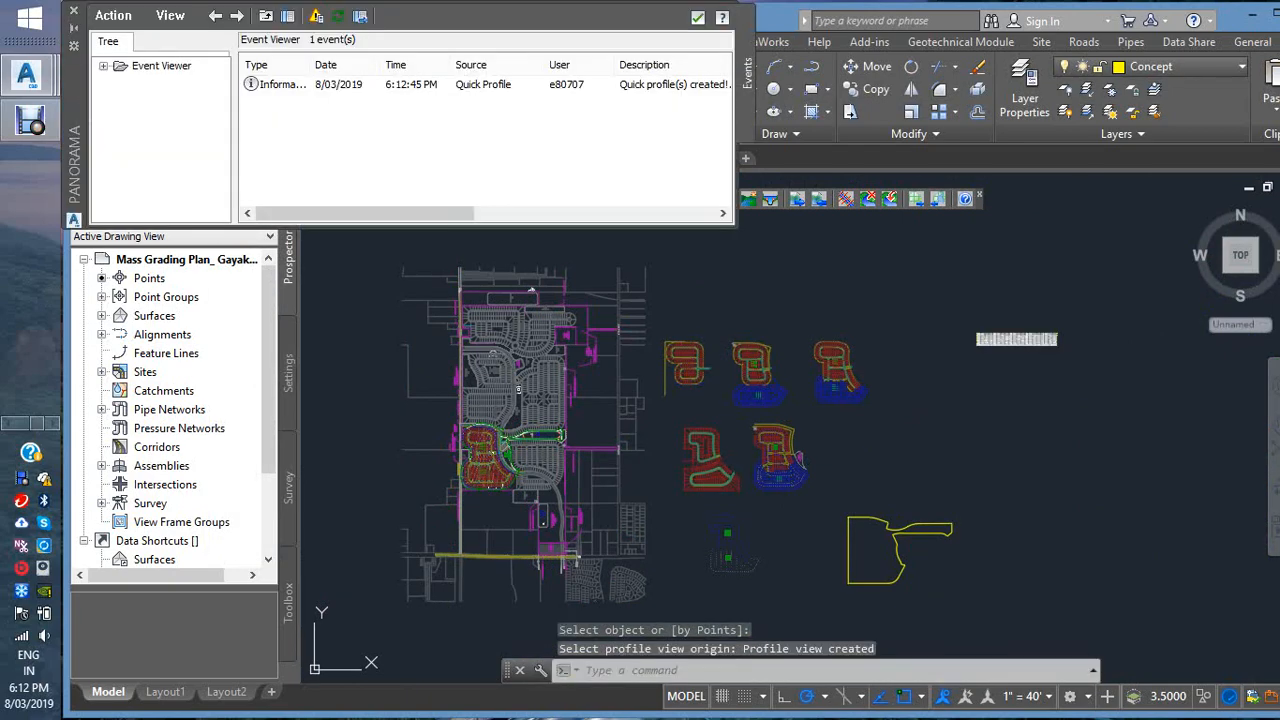
- Examine the two surface lines along the new profile view, including their crossing and the sloped tie-in at the southern end
scroll(933, 316, "up", 5)
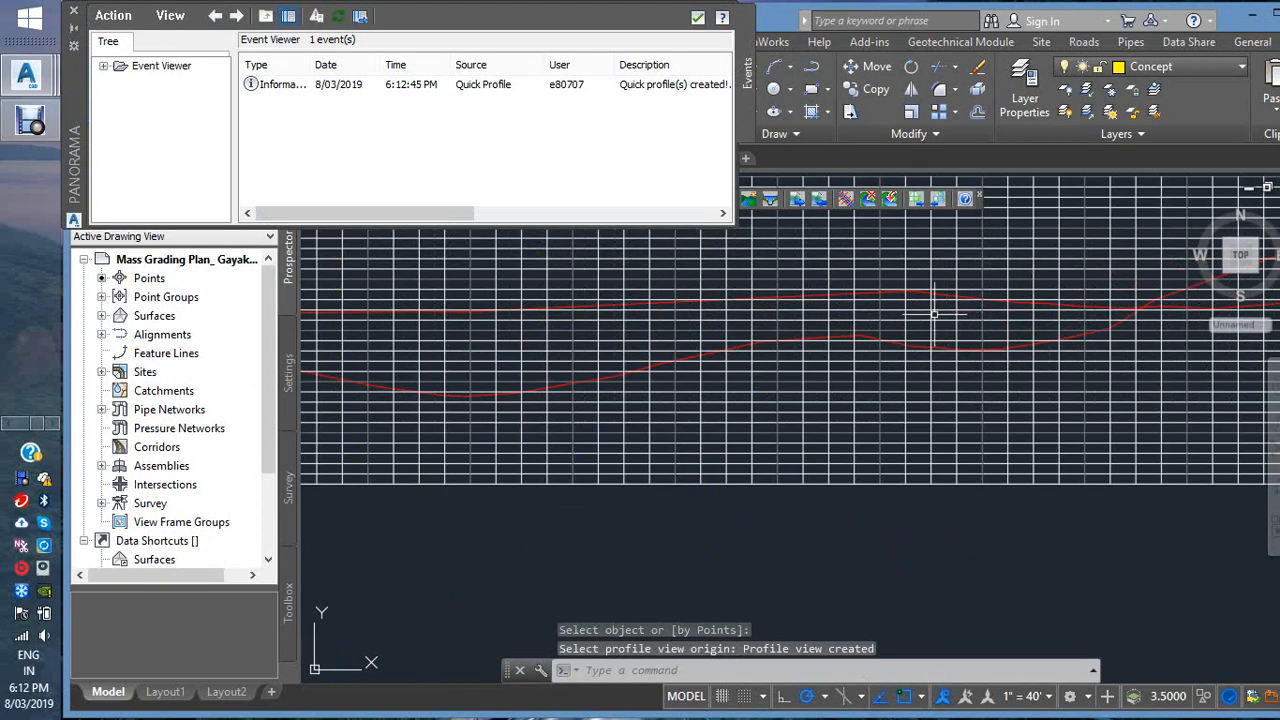
scroll(990, 338, "down", 3)
scroll(1010, 334, "up", 1)
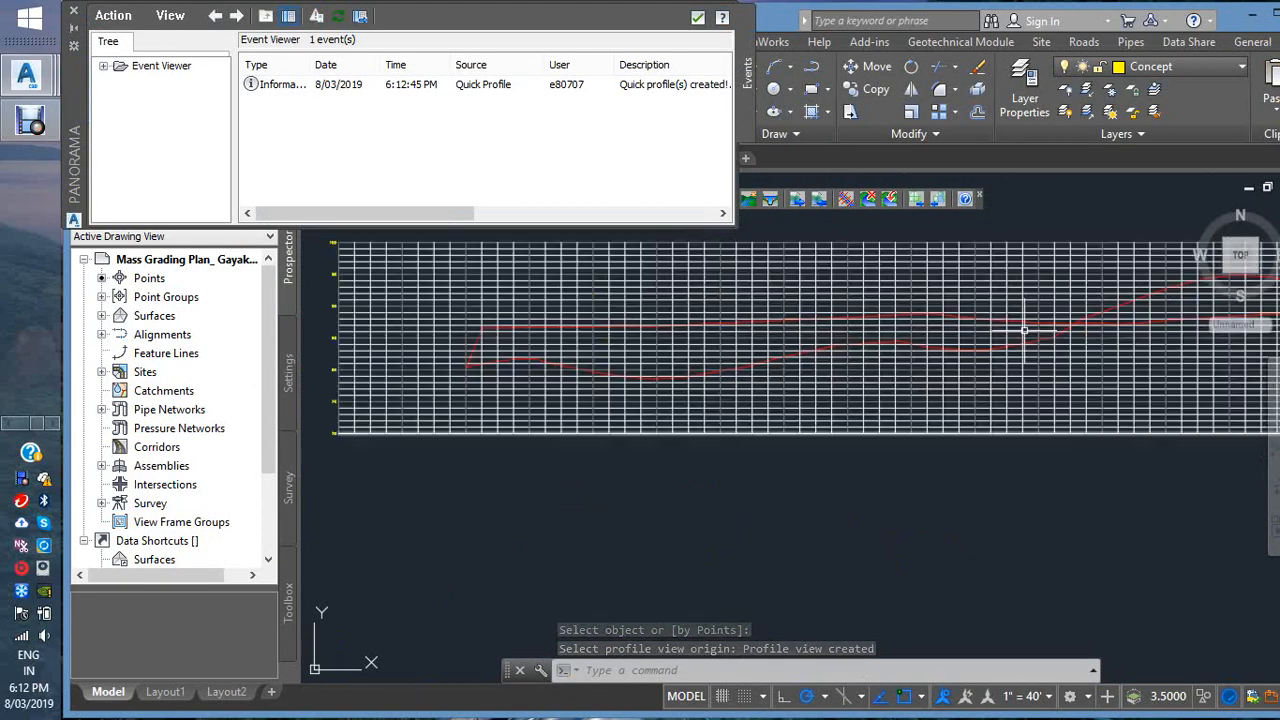
scroll(768, 340, "down", 5)
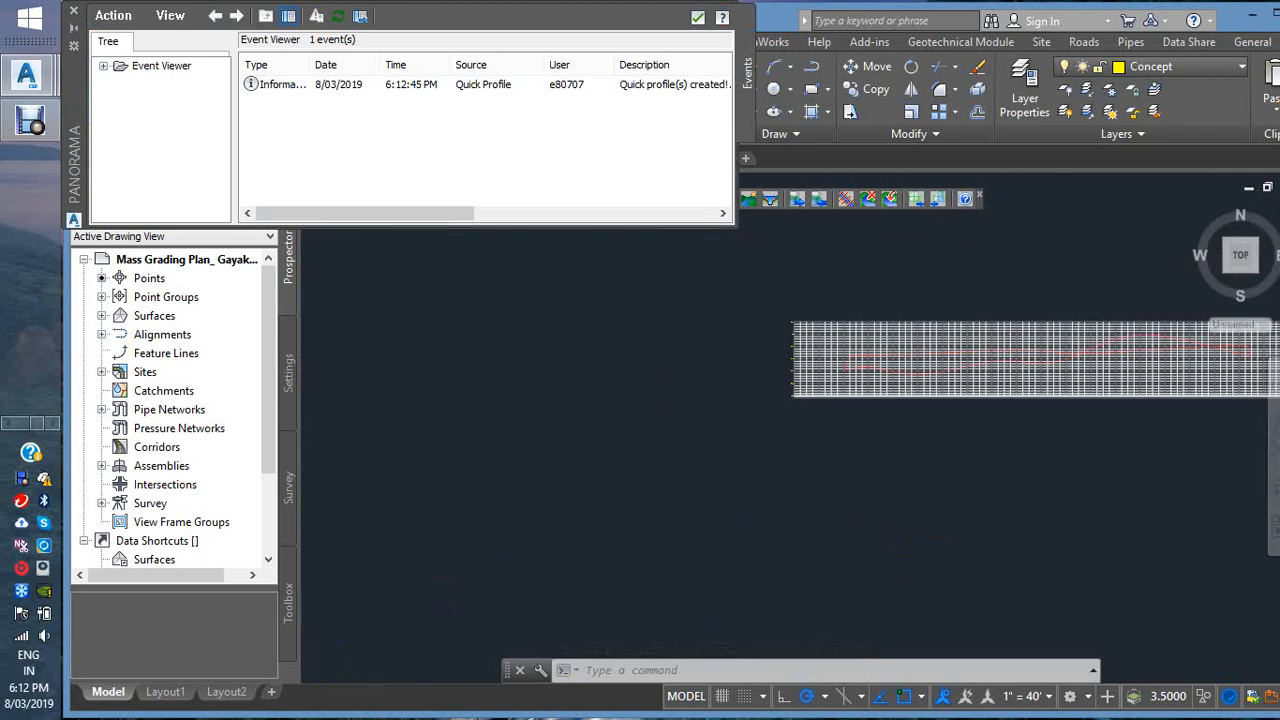
scroll(1054, 356, "up", 10)
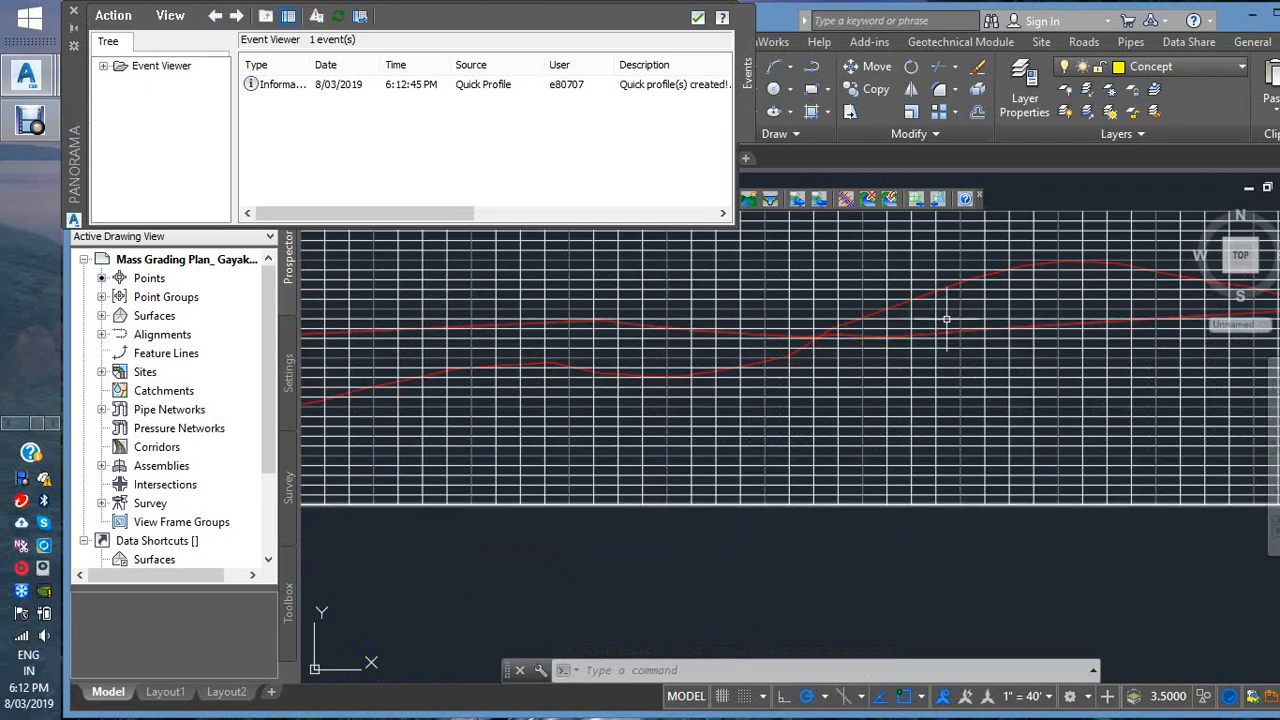
scroll(868, 350, "down", 5)
scroll(731, 342, "up", 1)
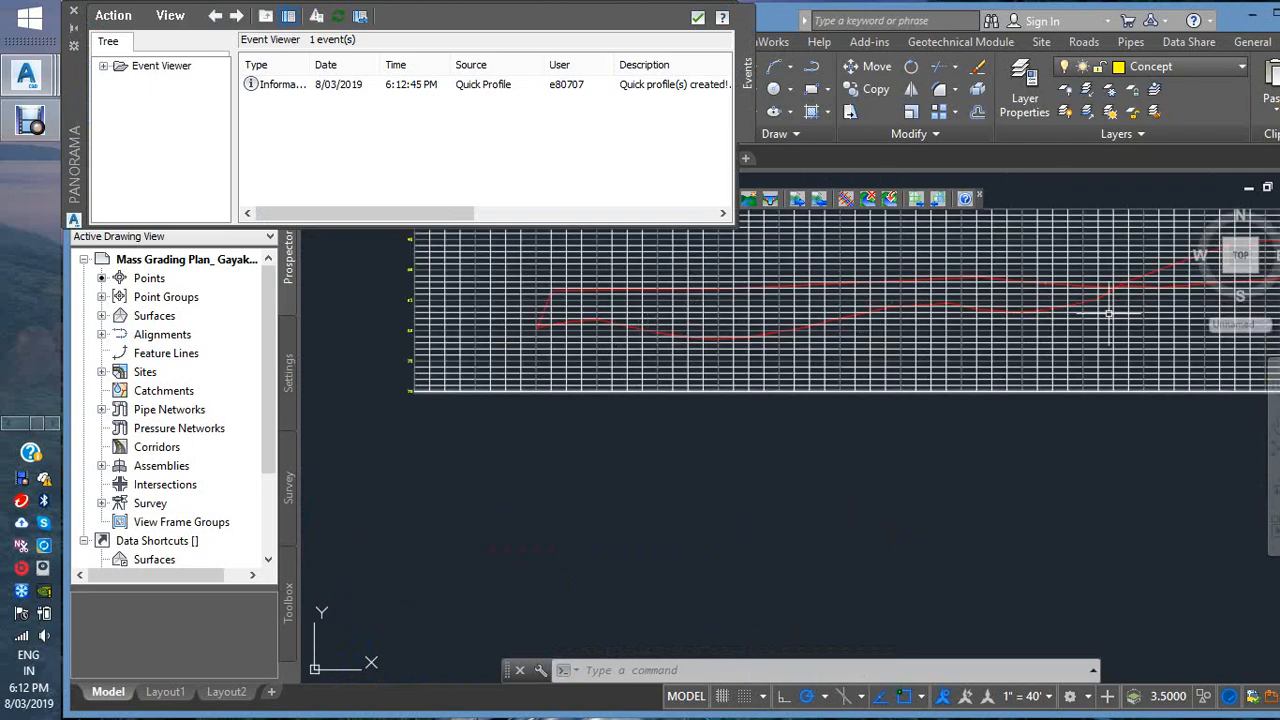
scroll(575, 315, "up", 3)
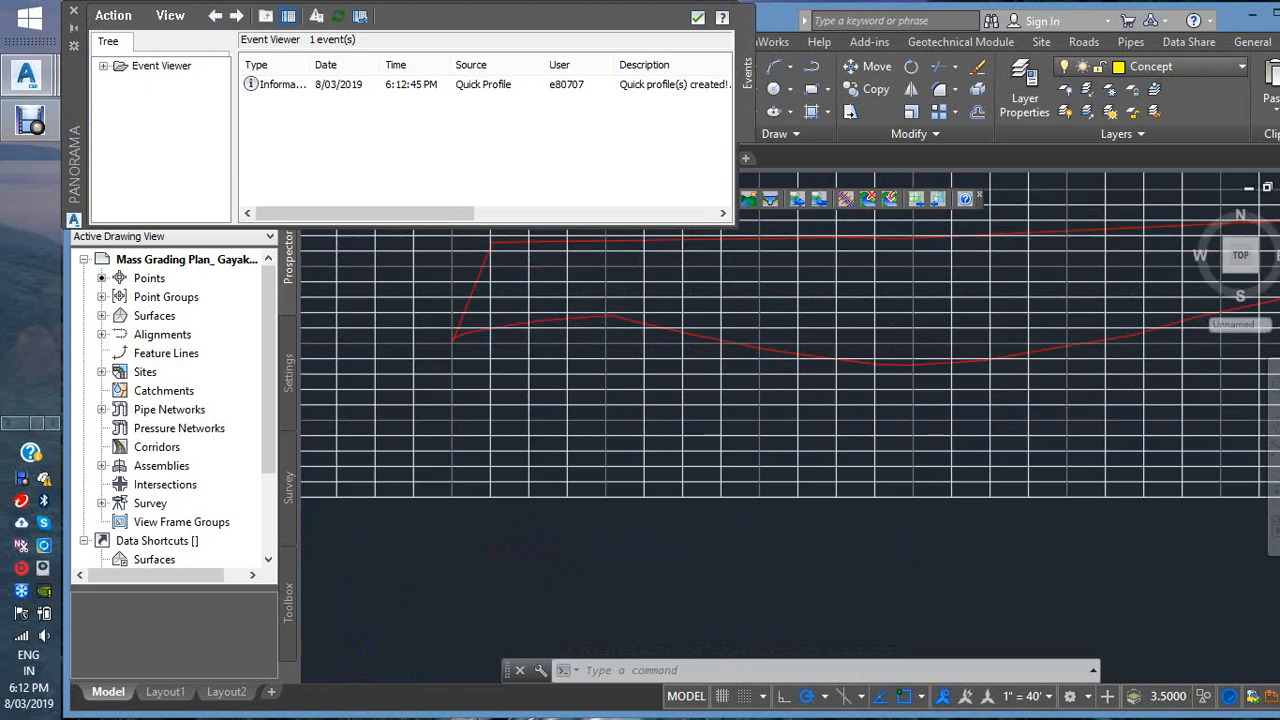
scroll(552, 322, "down", 2)
scroll(1090, 295, "down", 2)
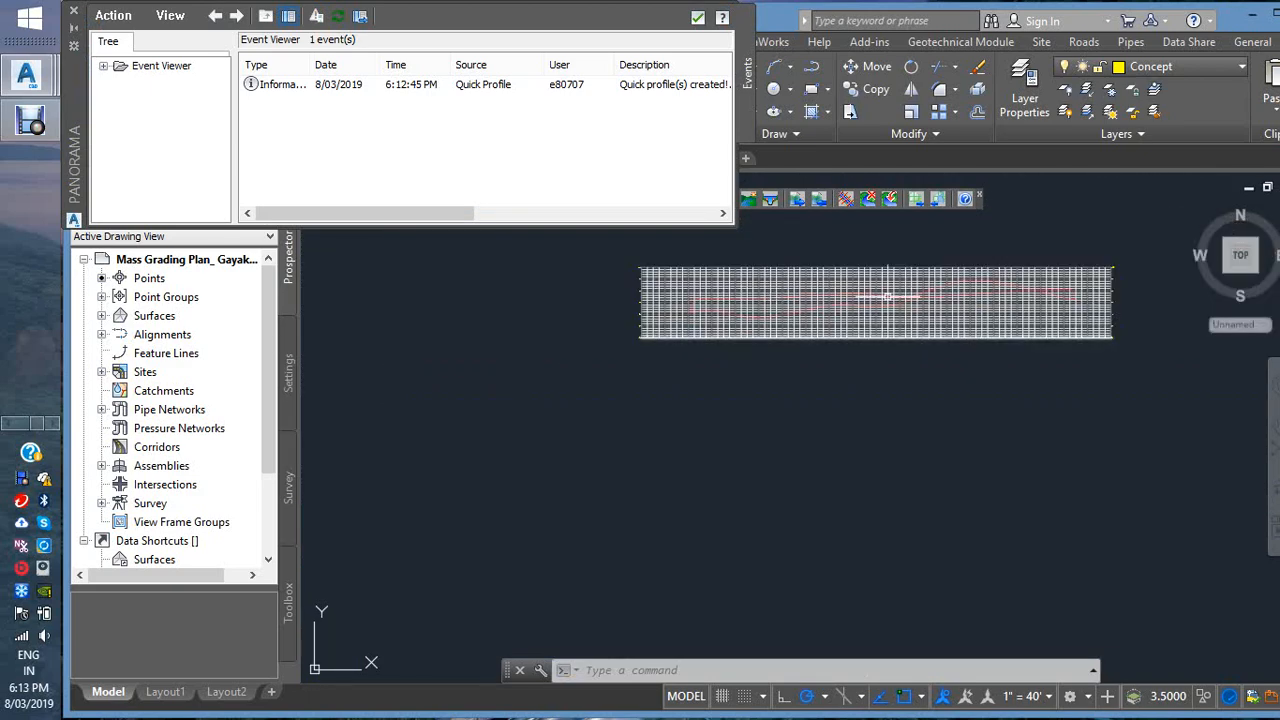
scroll(885, 296, "up", 3)
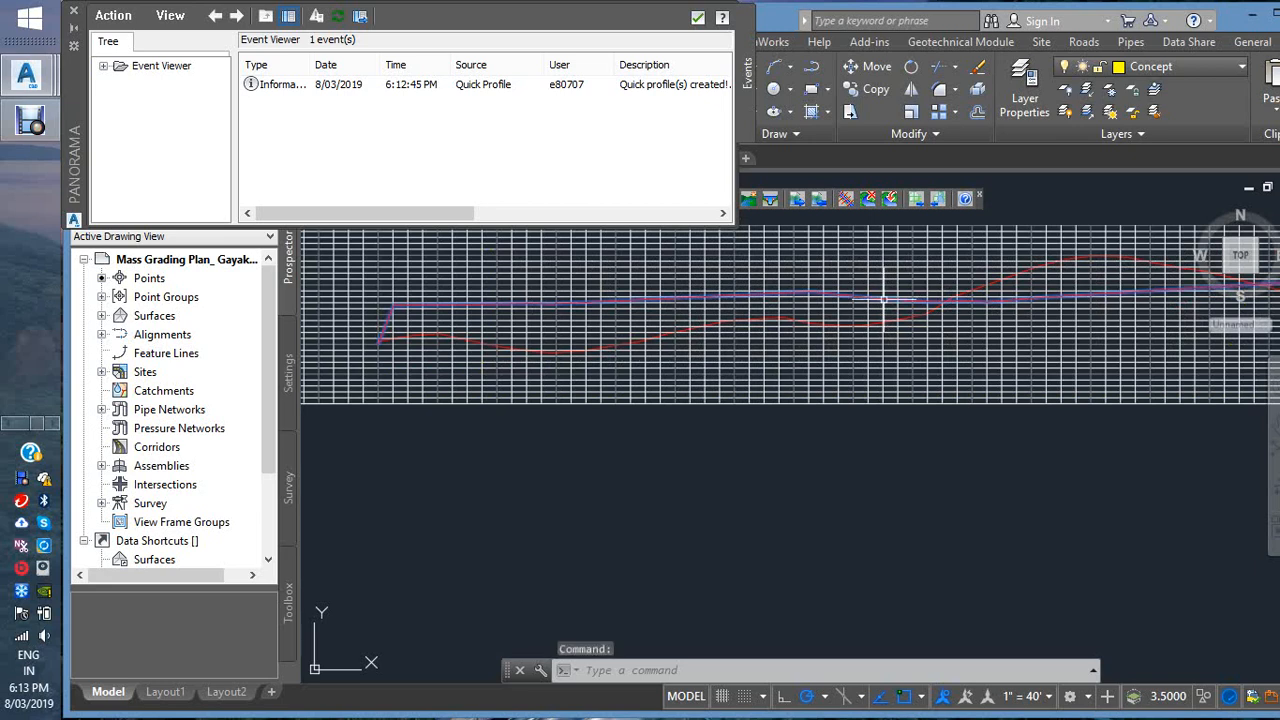
- Select the flatter profile line with the sloped ends and compare it with the other surface line along the whole view
left_click(883, 298)
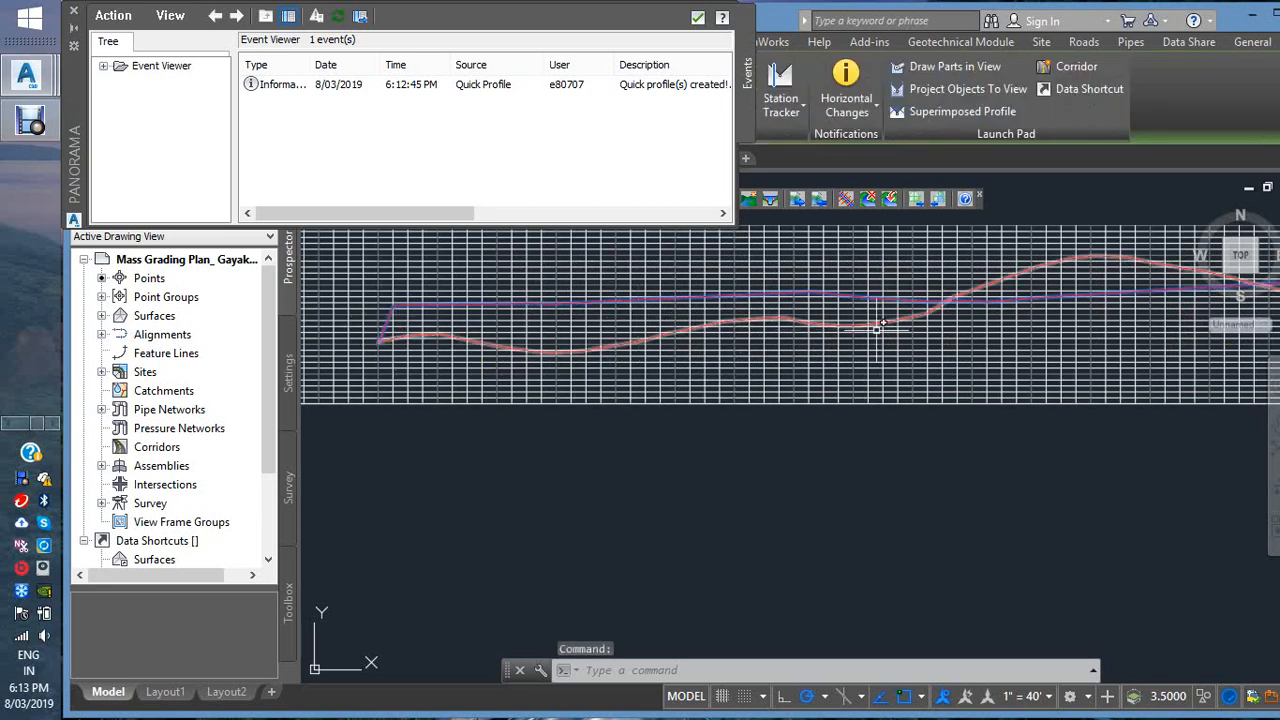
scroll(632, 315, "down", 5)
scroll(970, 300, "up", 3)
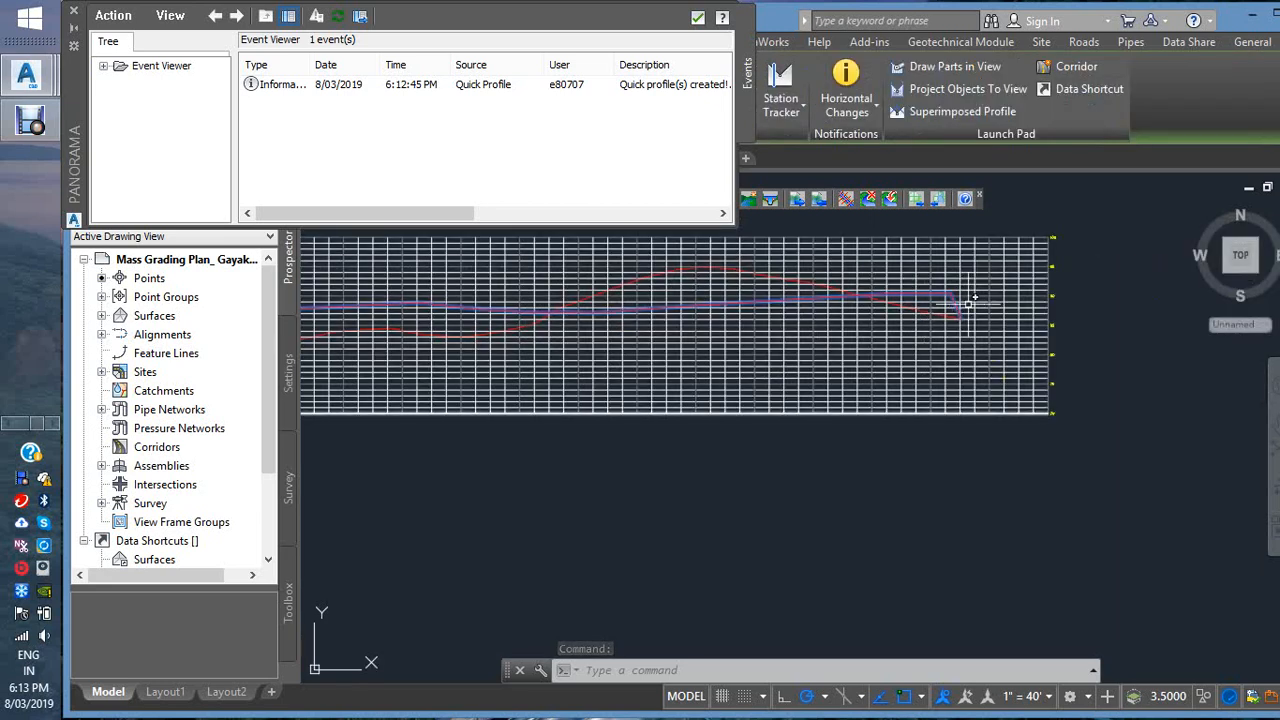
scroll(877, 318, "down", 3)
scroll(877, 318, "up", 2)
scroll(877, 318, "down", 6)
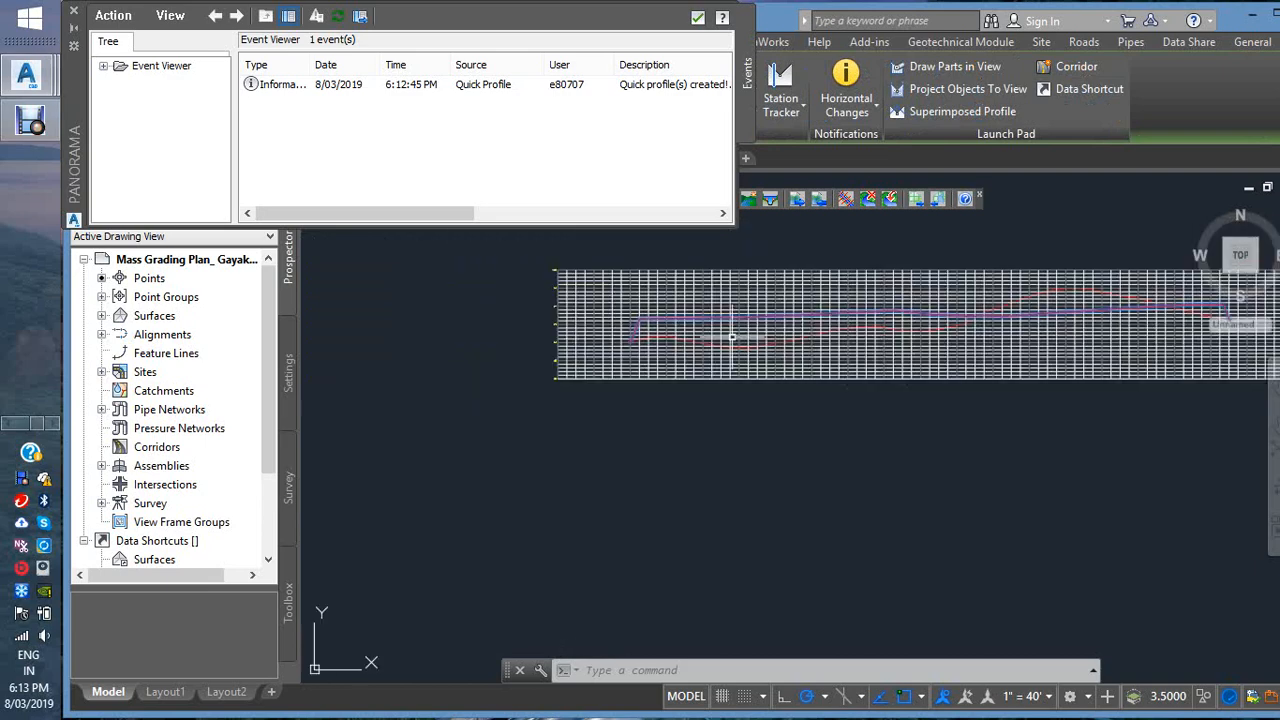
scroll(619, 508, "down", 4)
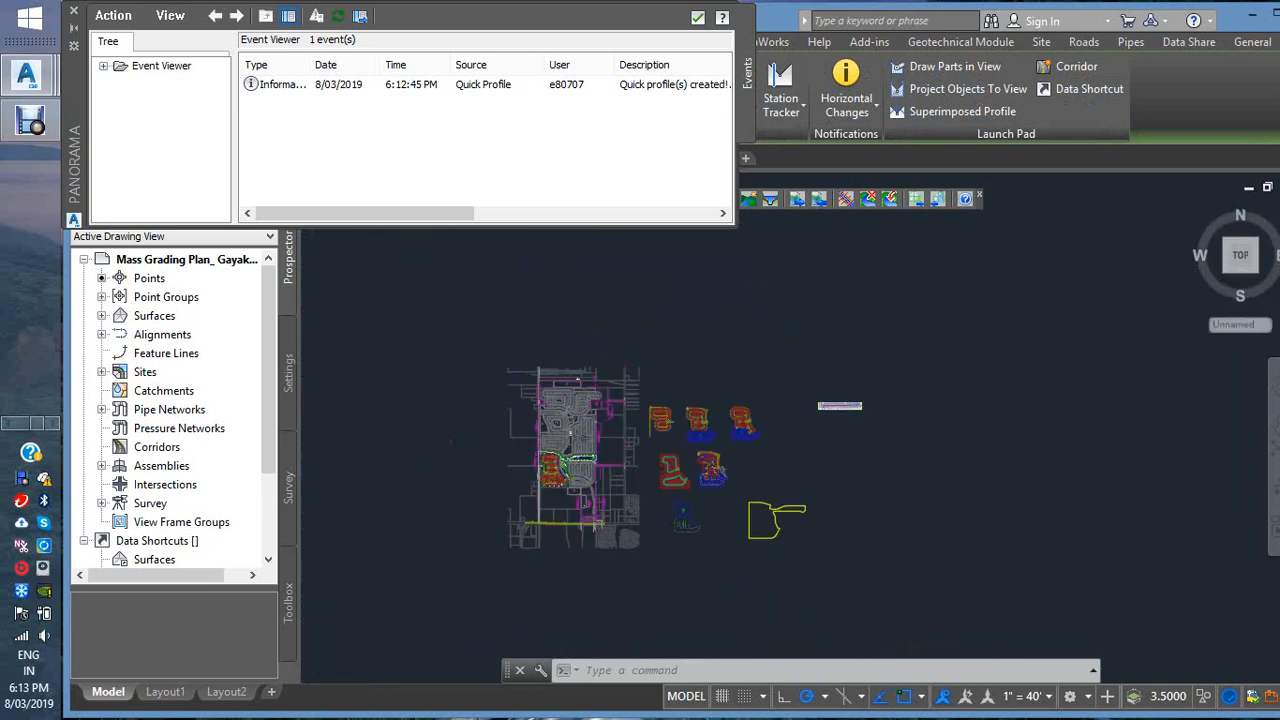
- Check where the section cuts through the site plan and inspect the gaps between the two profile lines for cut and fill areas
scroll(617, 437, "up", 4)
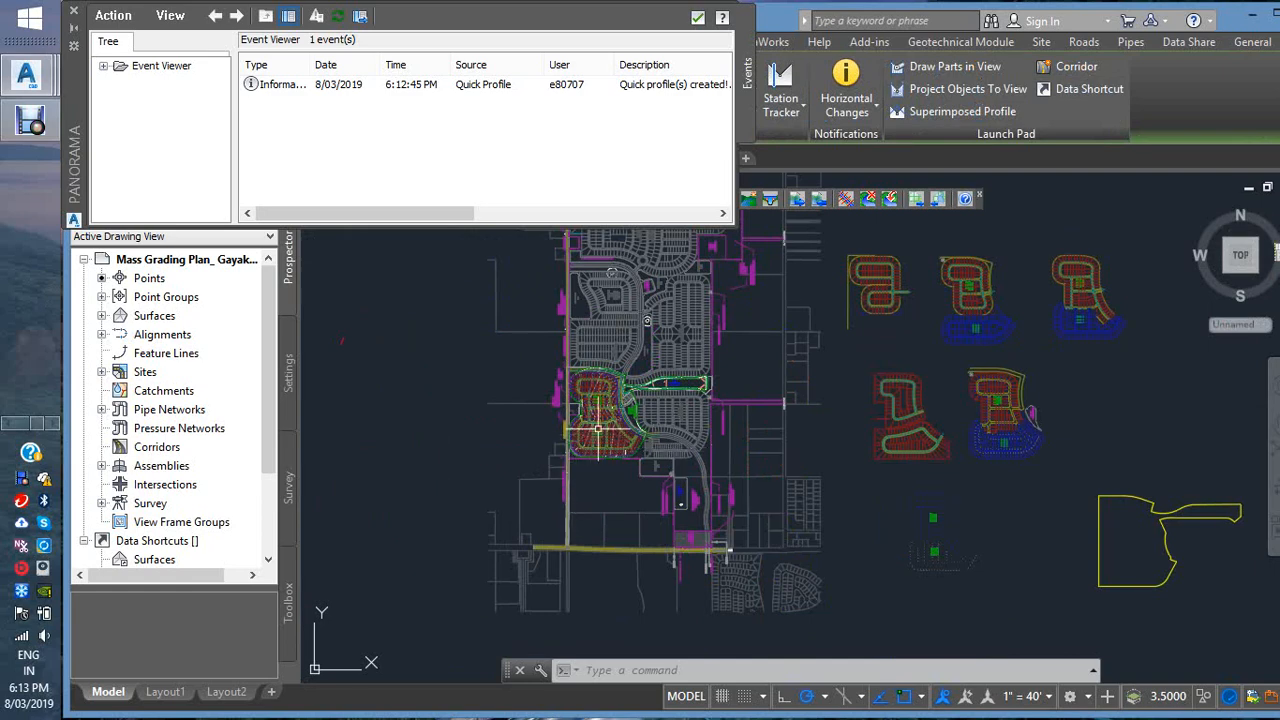
scroll(691, 423, "down", 5)
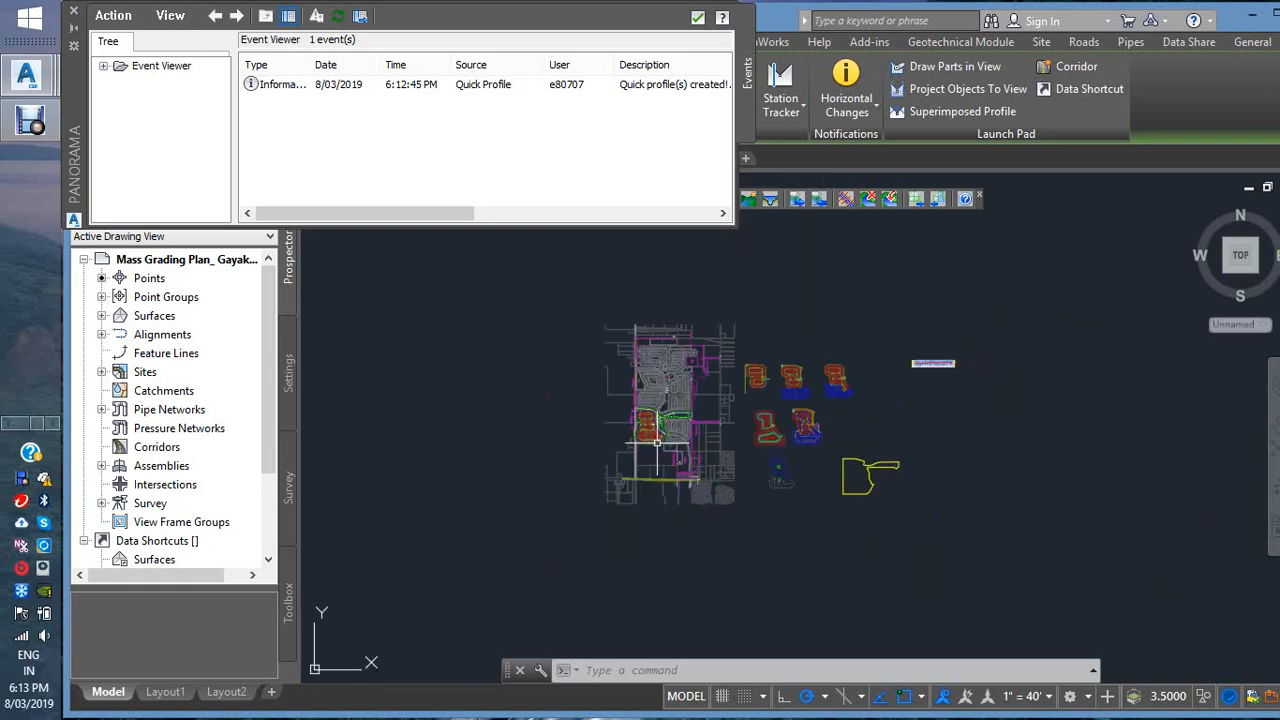
scroll(936, 370, "up", 8)
scroll(900, 390, "up", 4)
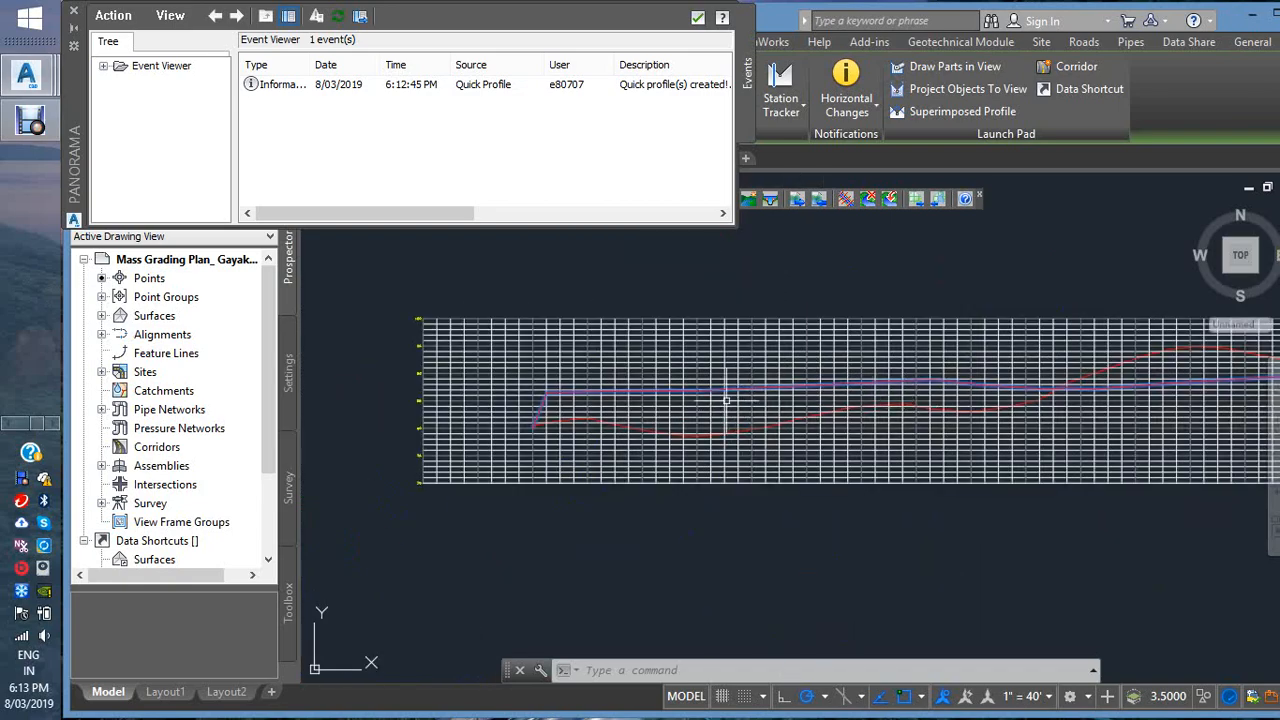
scroll(600, 412, "down", 3)
scroll(694, 420, "up", 2)
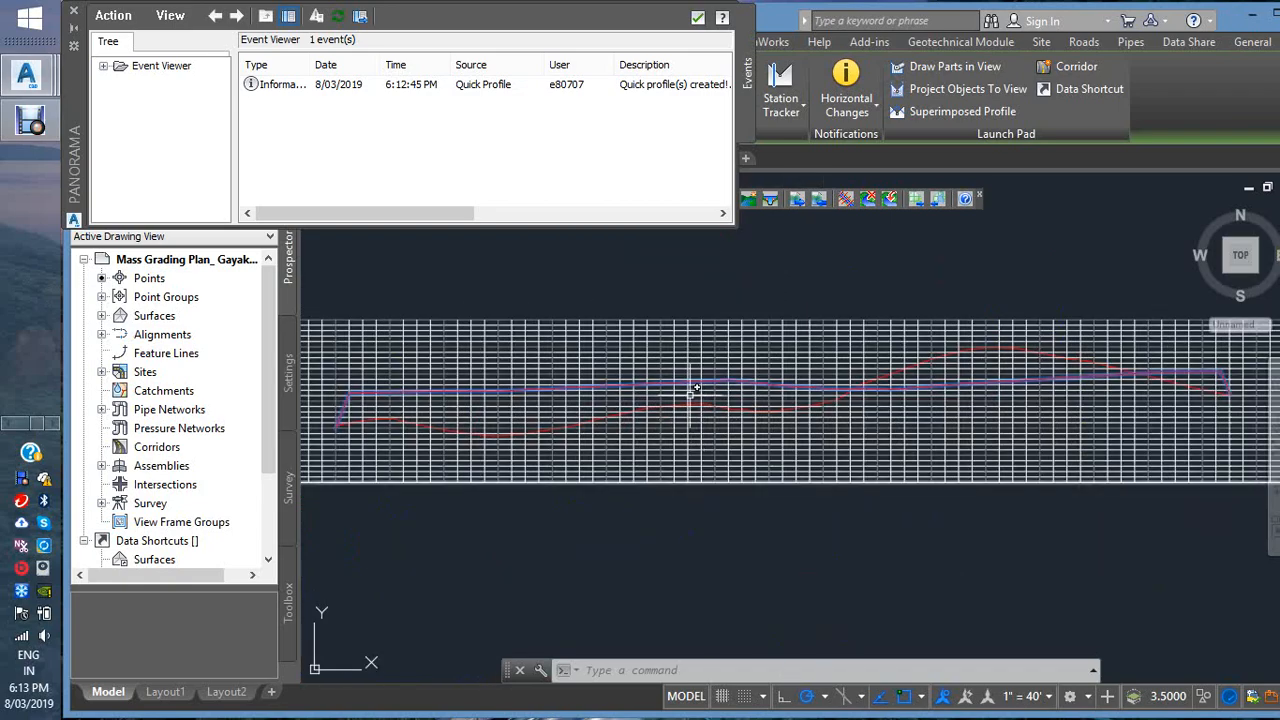
scroll(809, 396, "down", 4)
scroll(860, 405, "up", 4)
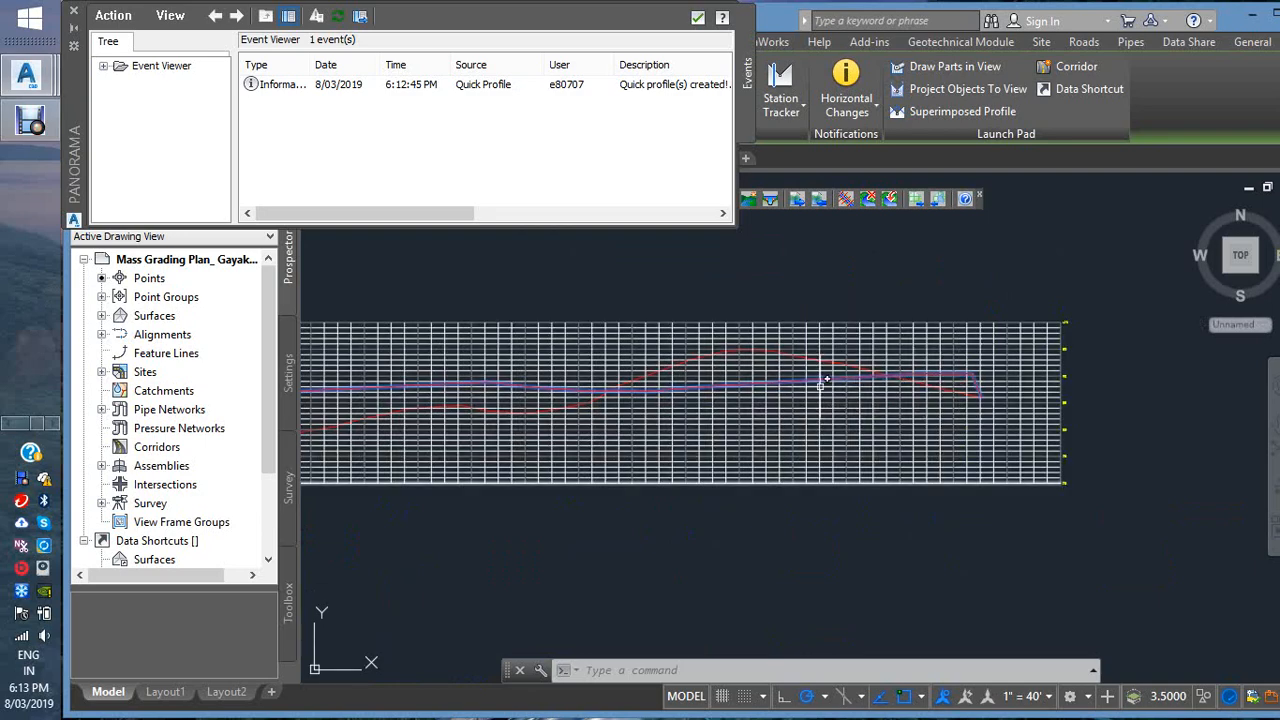
scroll(922, 389, "down", 2)
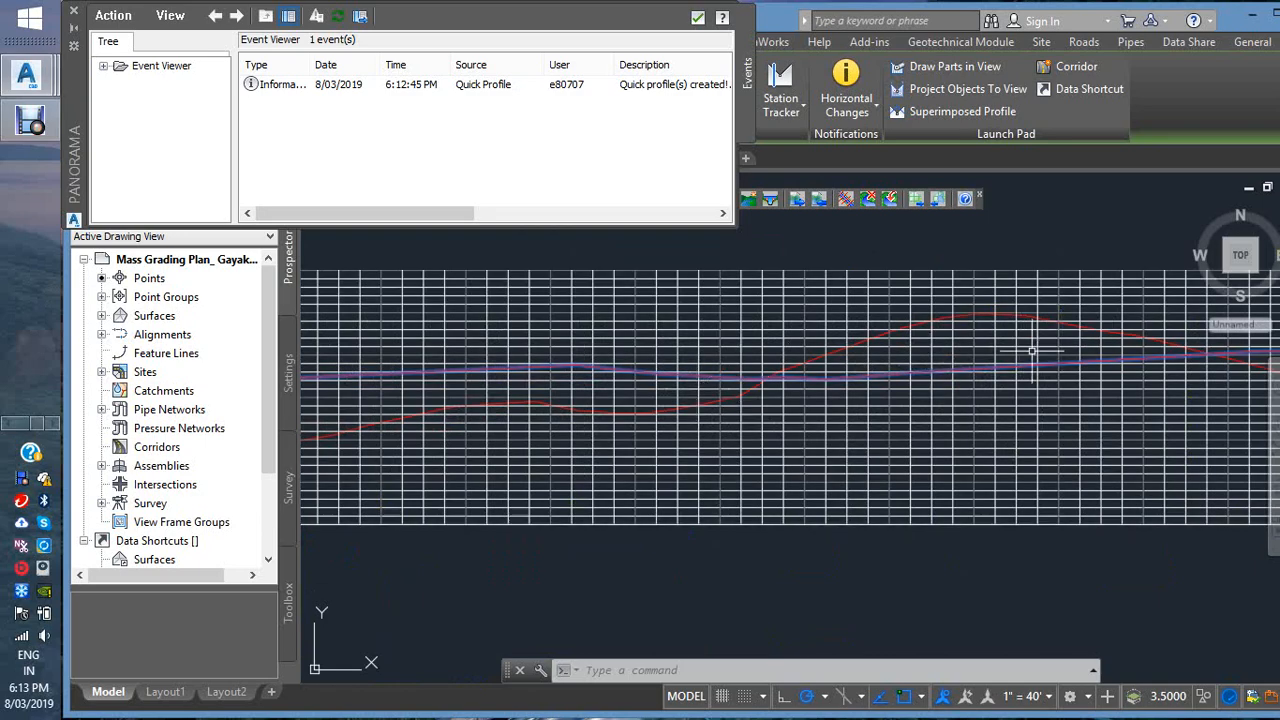
scroll(740, 375, "down", 4)
- Close the Panorama event viewer and bring the whole site plan and profile view into sight
left_click(903, 427)
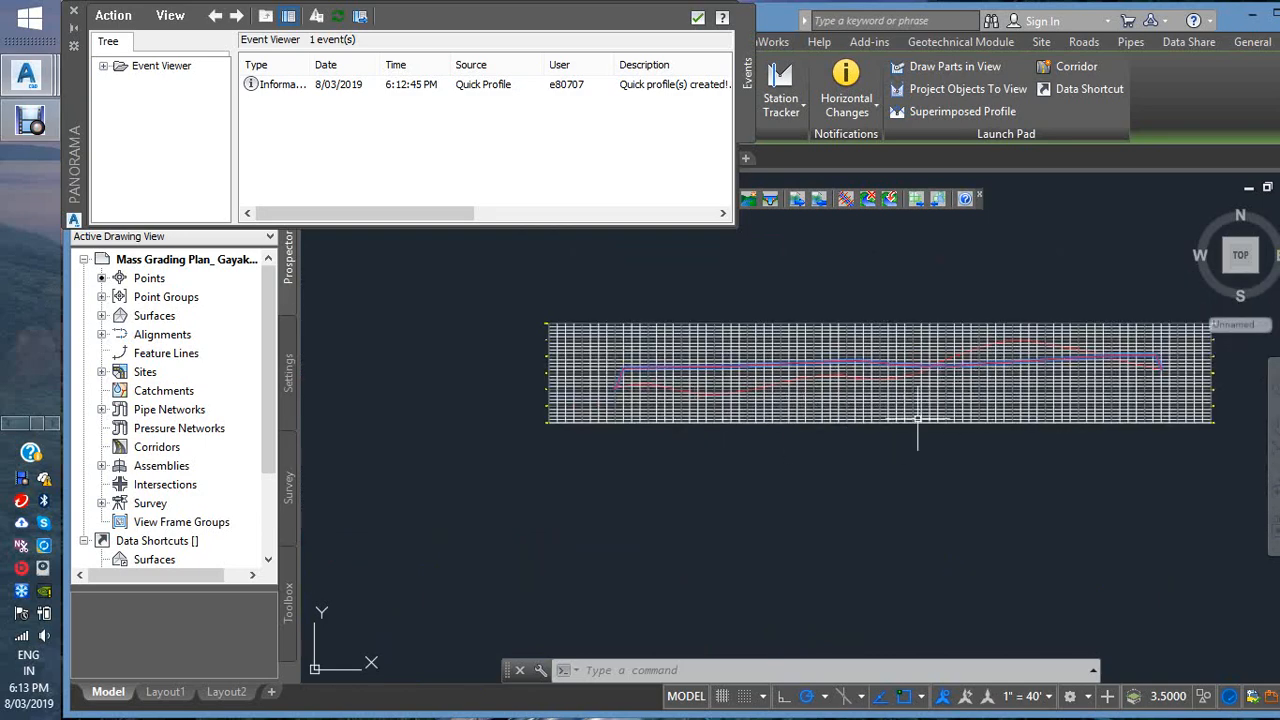
scroll(917, 420, "up", 2)
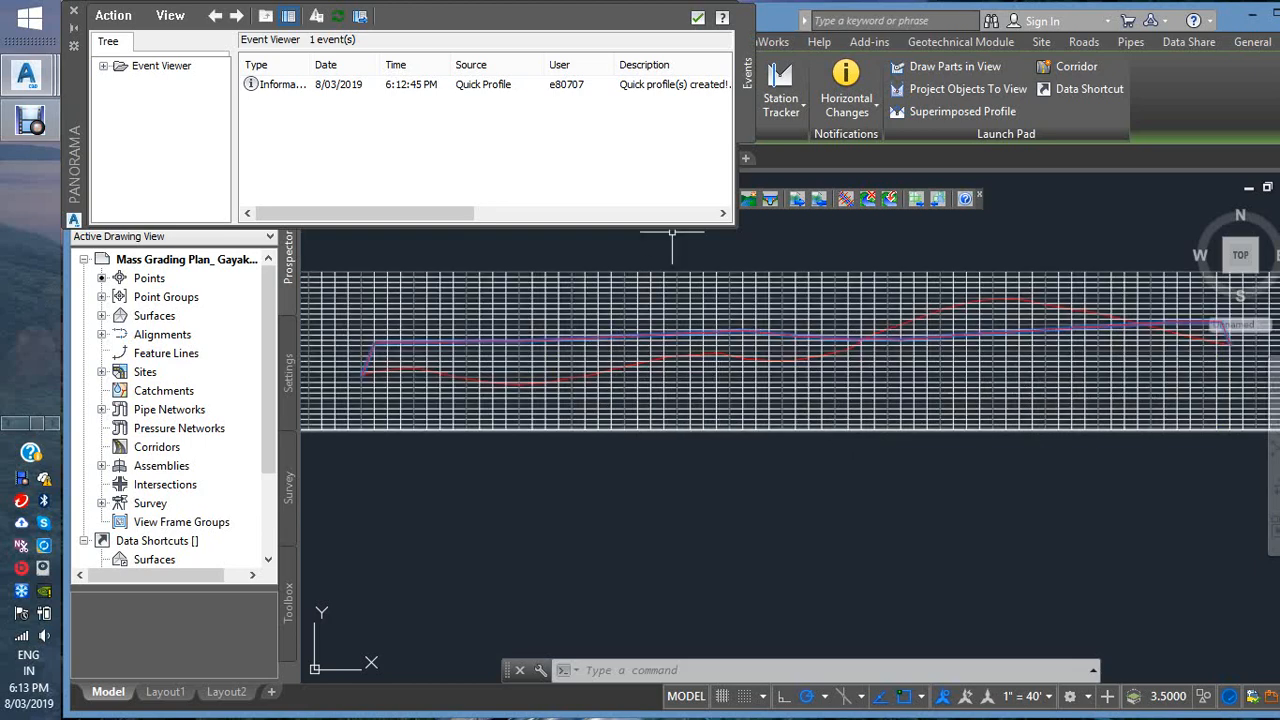
left_click(697, 17)
scroll(1000, 480, "down", 5)
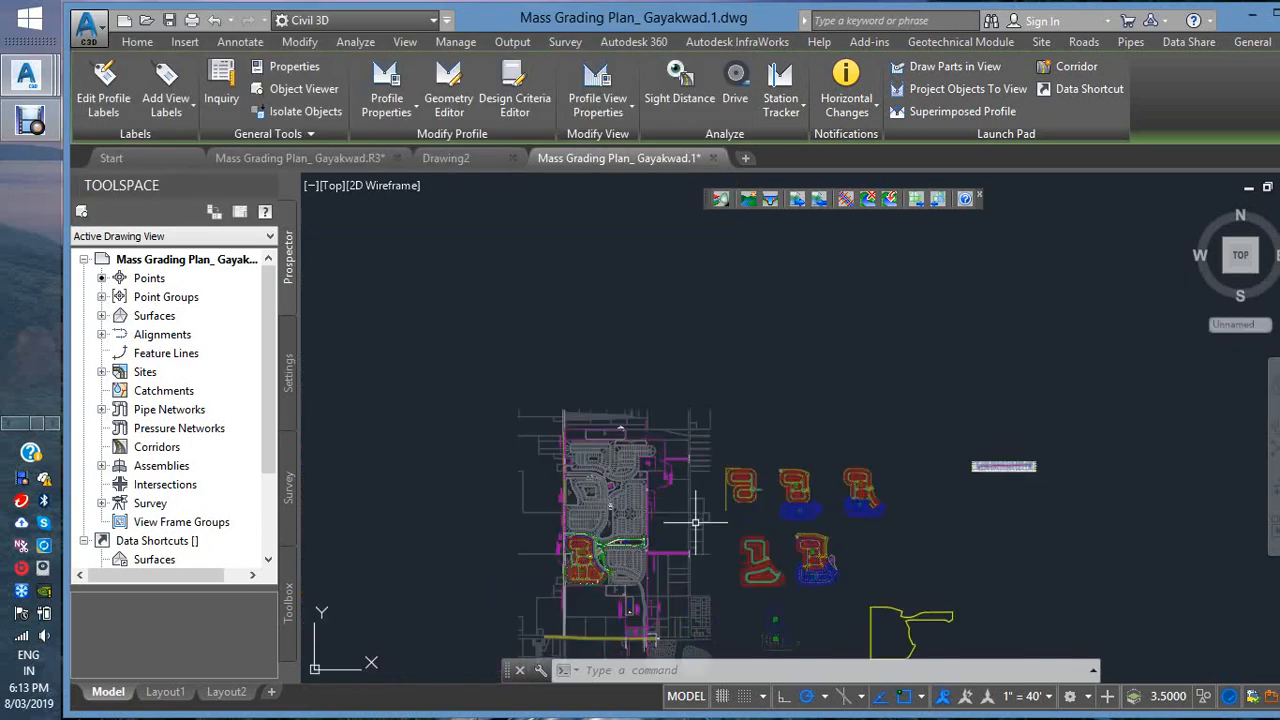
- Clear the profile selection, list the drawing's point groups and look over the Phase 1 Pod D grading area
scroll(620, 515, "up", 8)
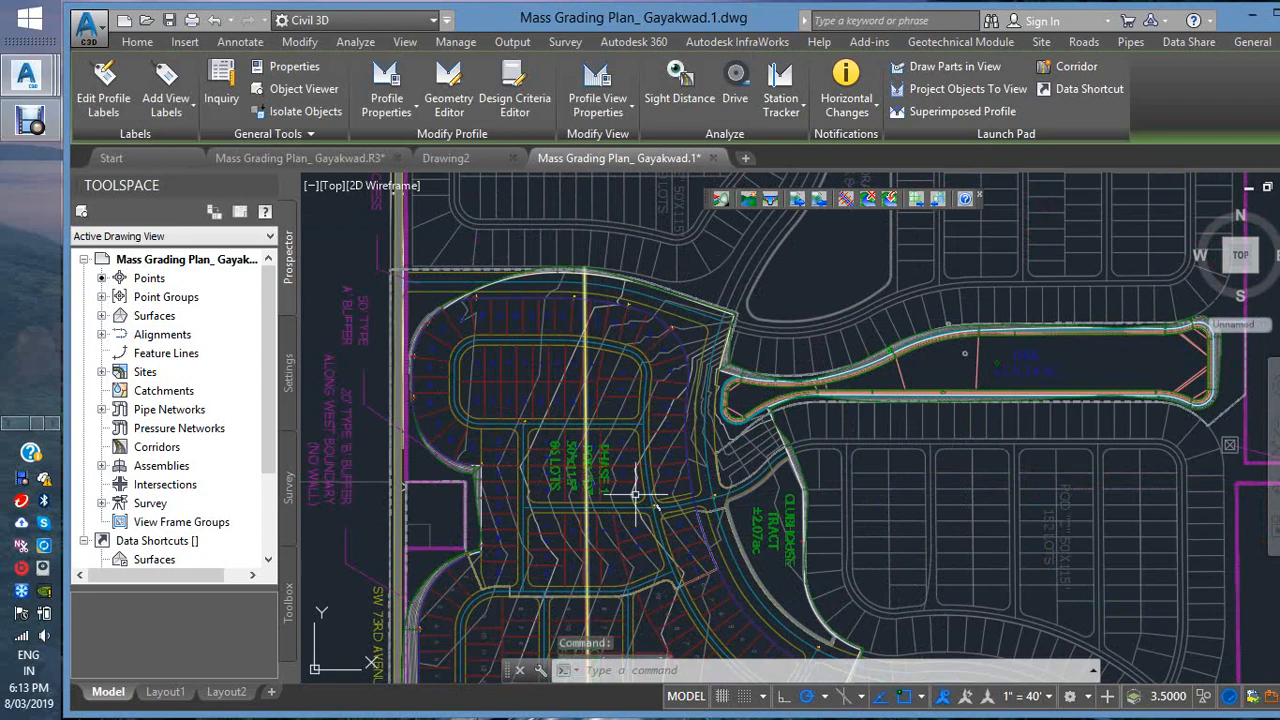
key("Escape")
scroll(446, 320, "up", 2)
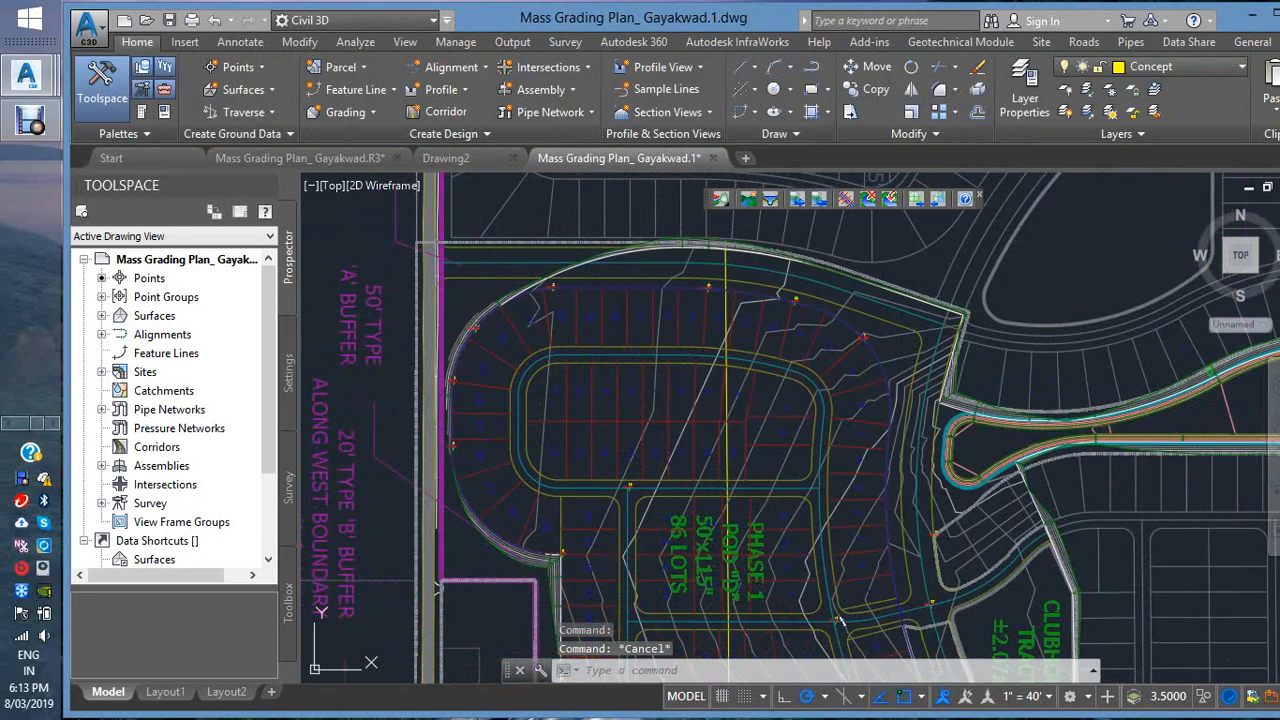
left_click(101, 297)
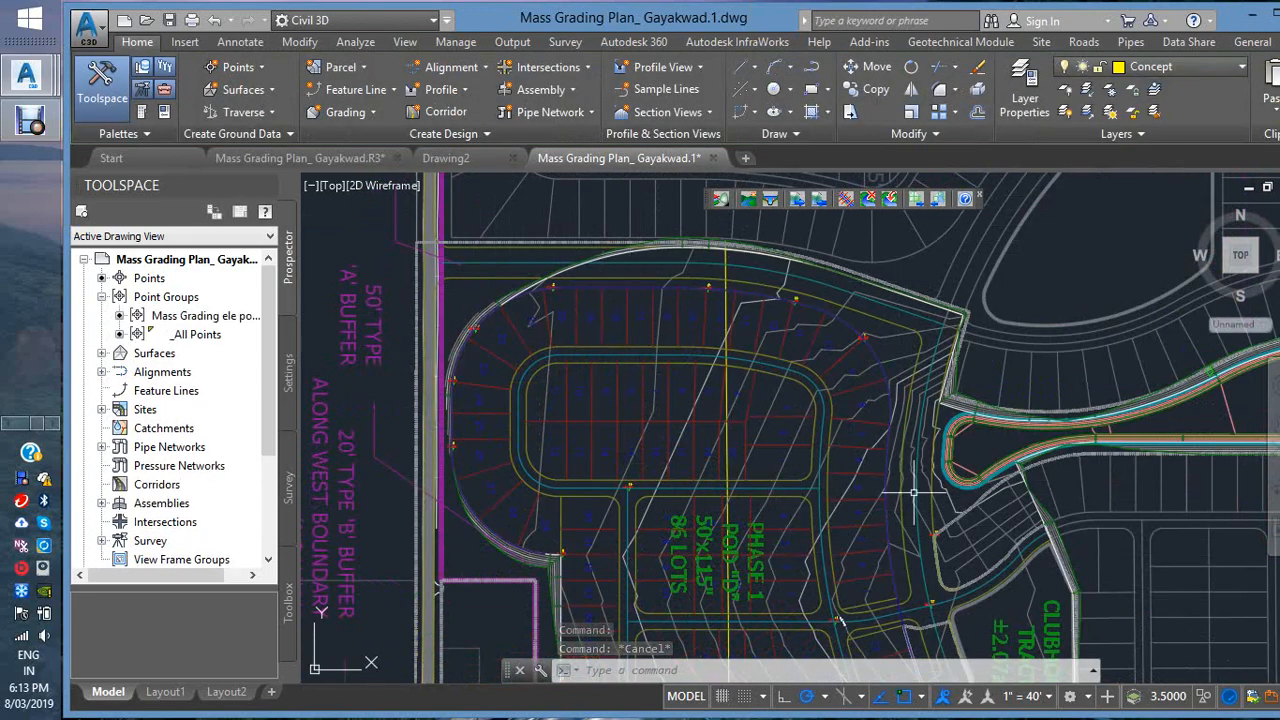
scroll(599, 415, "down", 3)
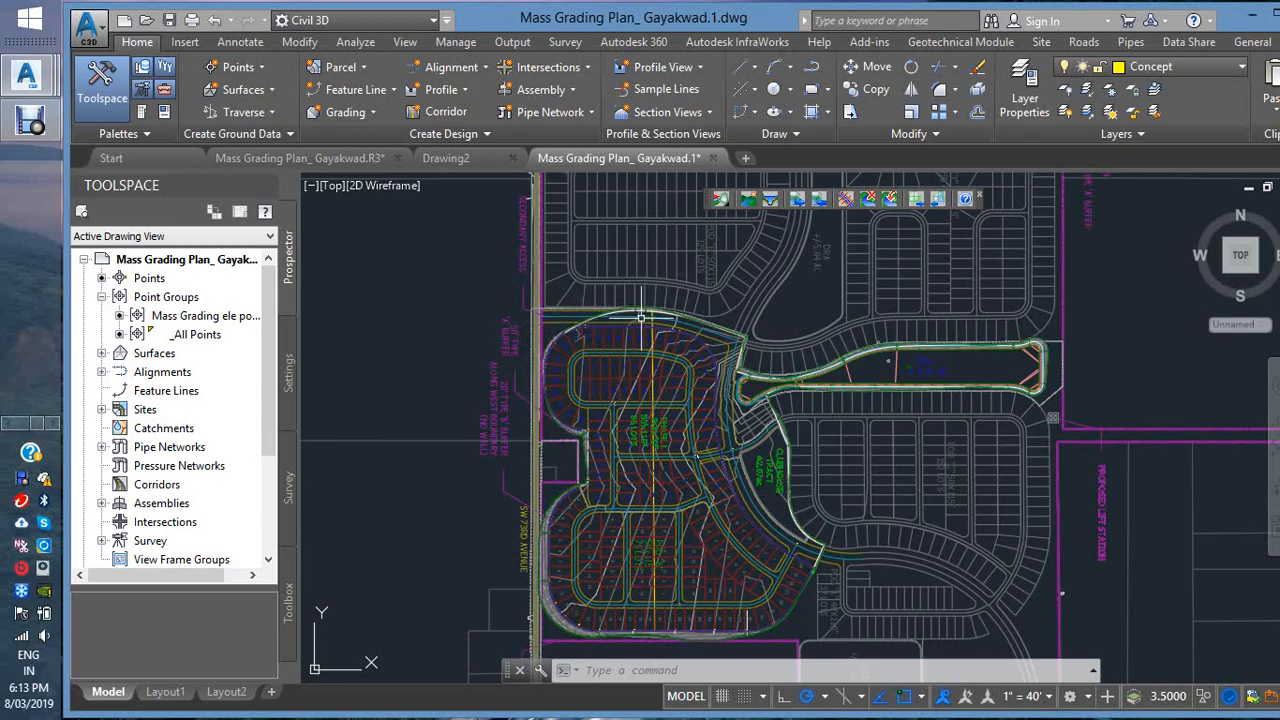
- Select the perimeter feature line behind the lots, follow its route around both pods and clear the selection
scroll(630, 325, "up", 4)
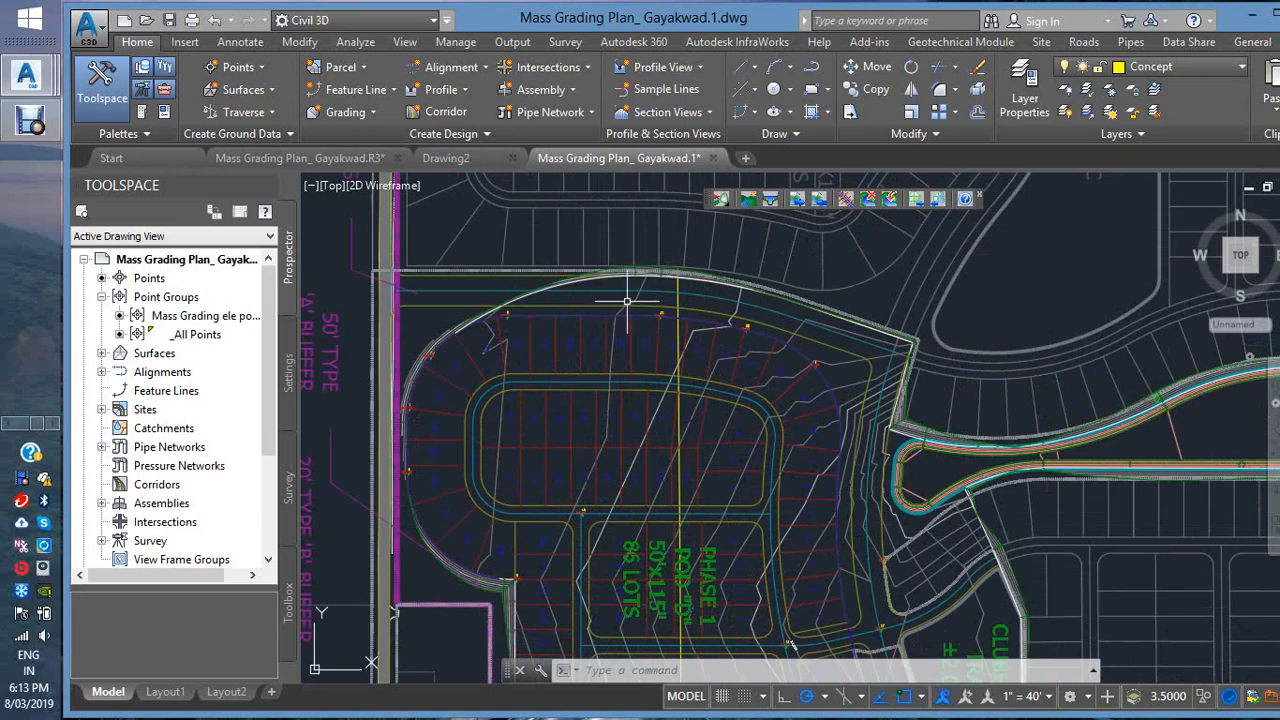
key("Escape")
key("Escape")
left_click(619, 315)
scroll(603, 353, "down", 4)
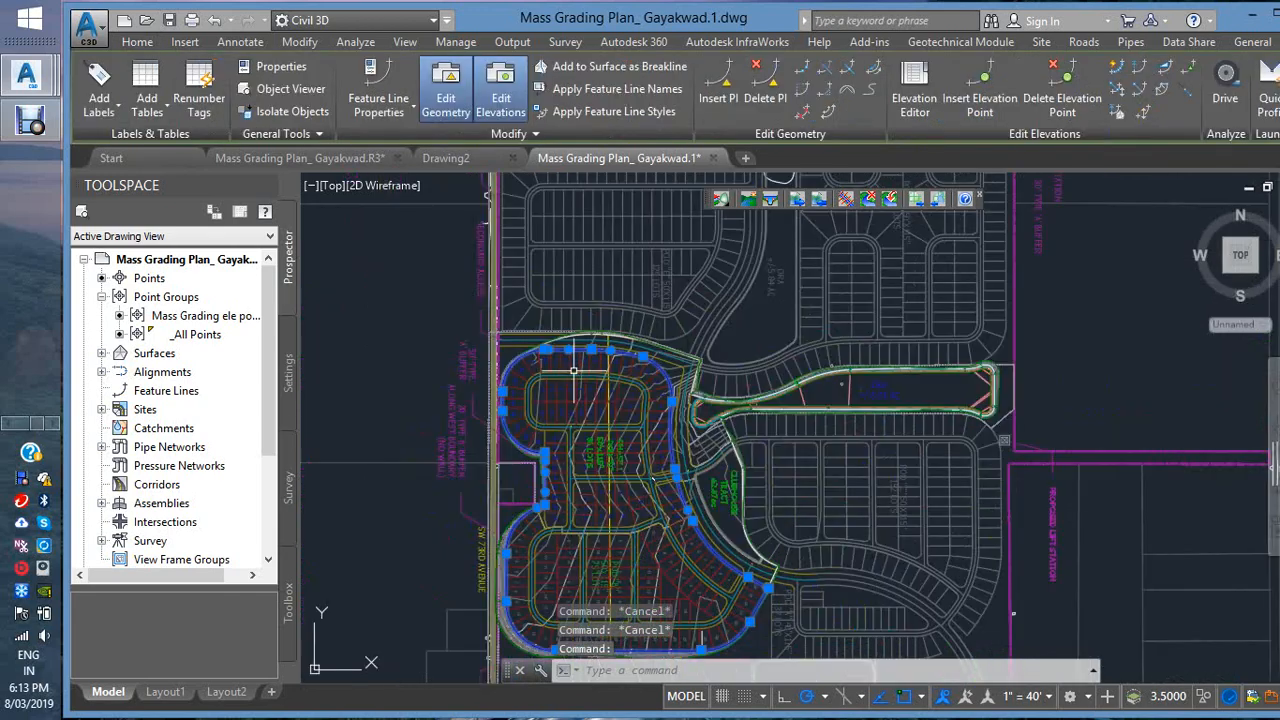
scroll(620, 345, "up", 4)
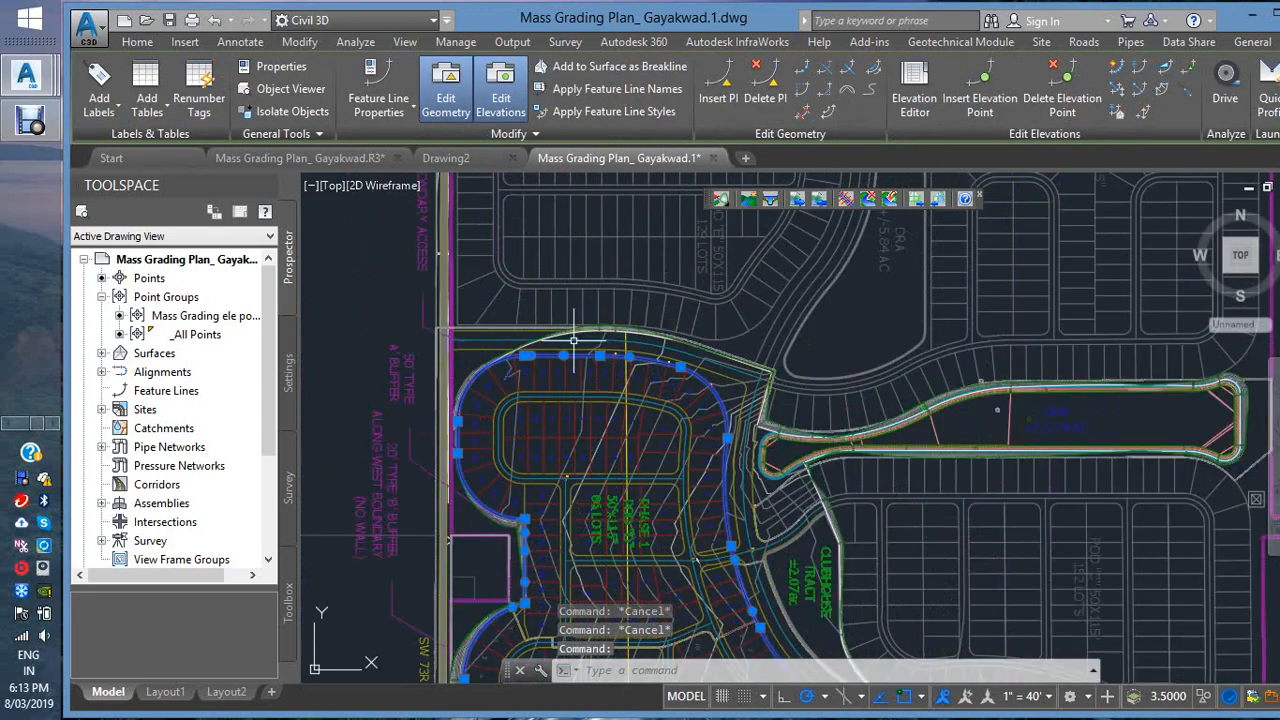
scroll(635, 355, "down", 4)
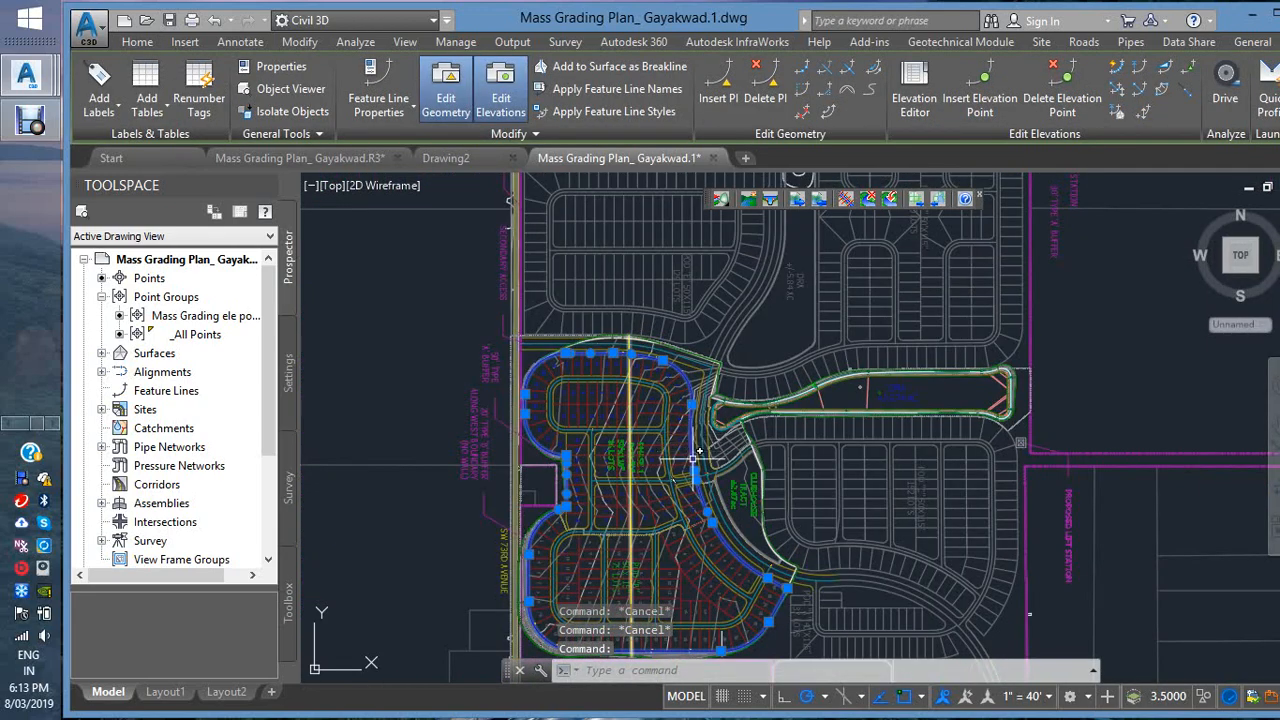
scroll(697, 457, "up", 4)
key("Escape")
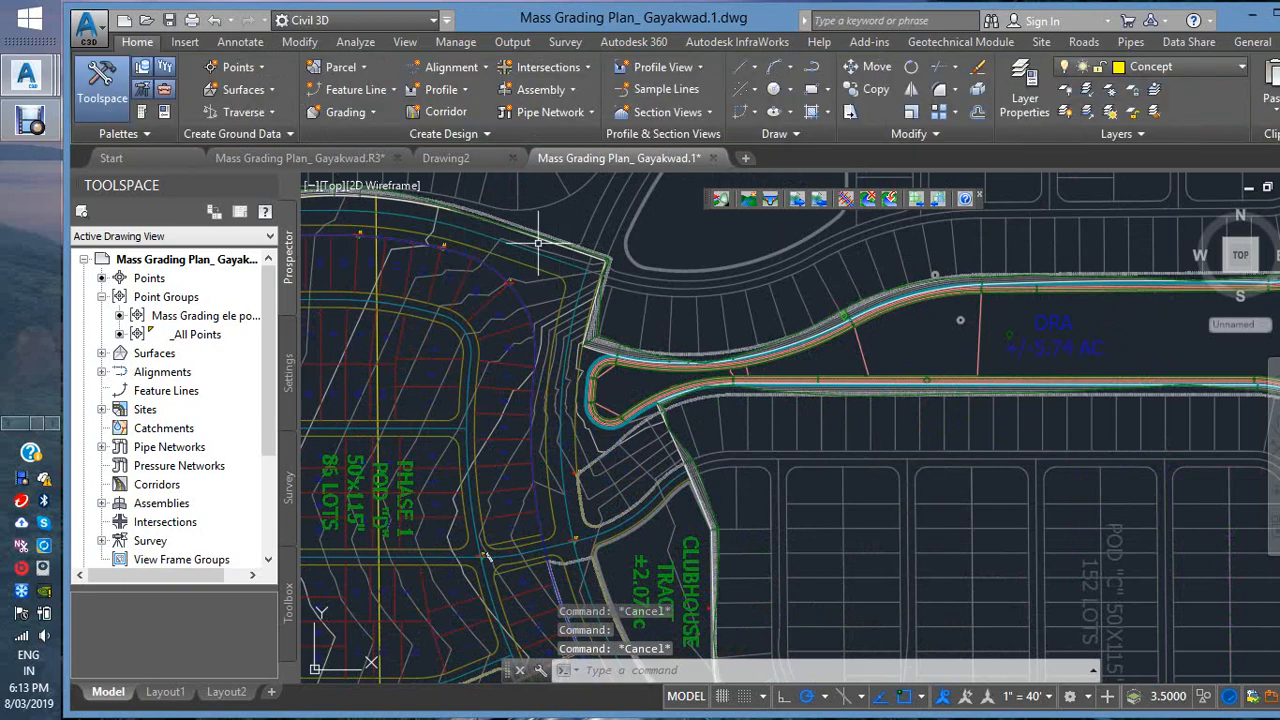
- Select the outer feature line along the northern edge of Pod D, trace its full extent past the pond and deselect it
scroll(540, 240, "down", 4)
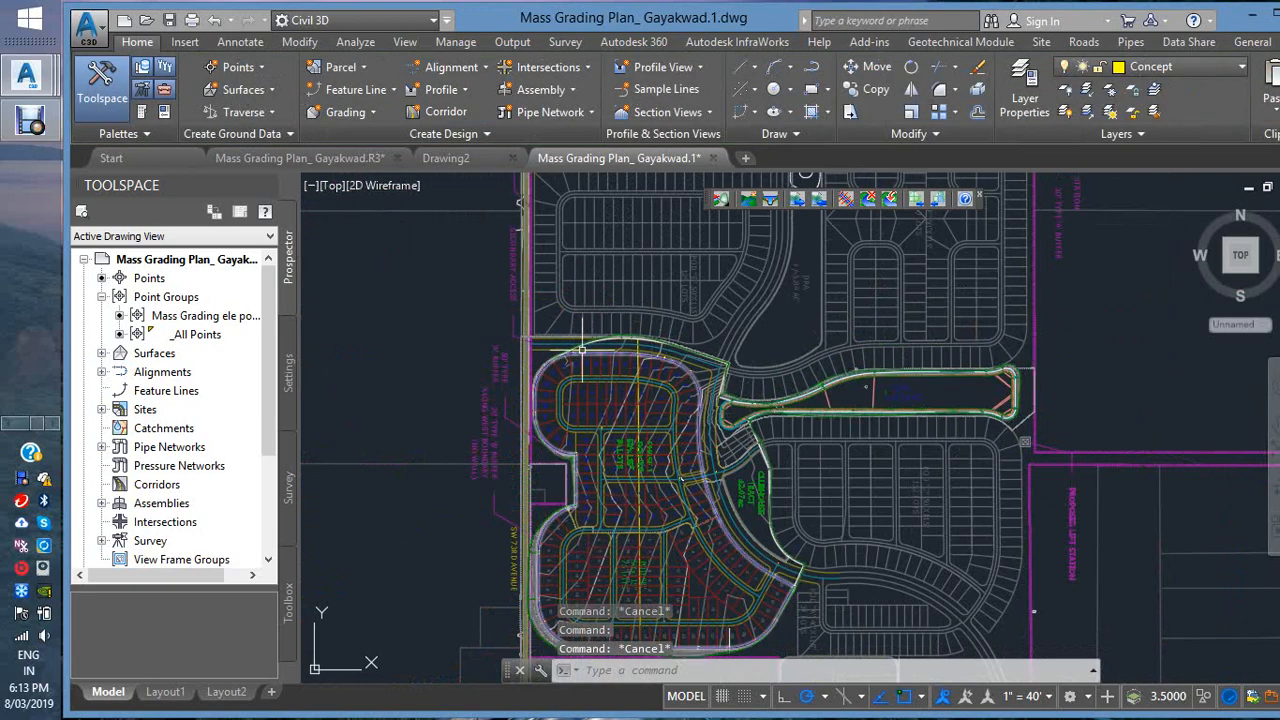
scroll(573, 343, "up", 4)
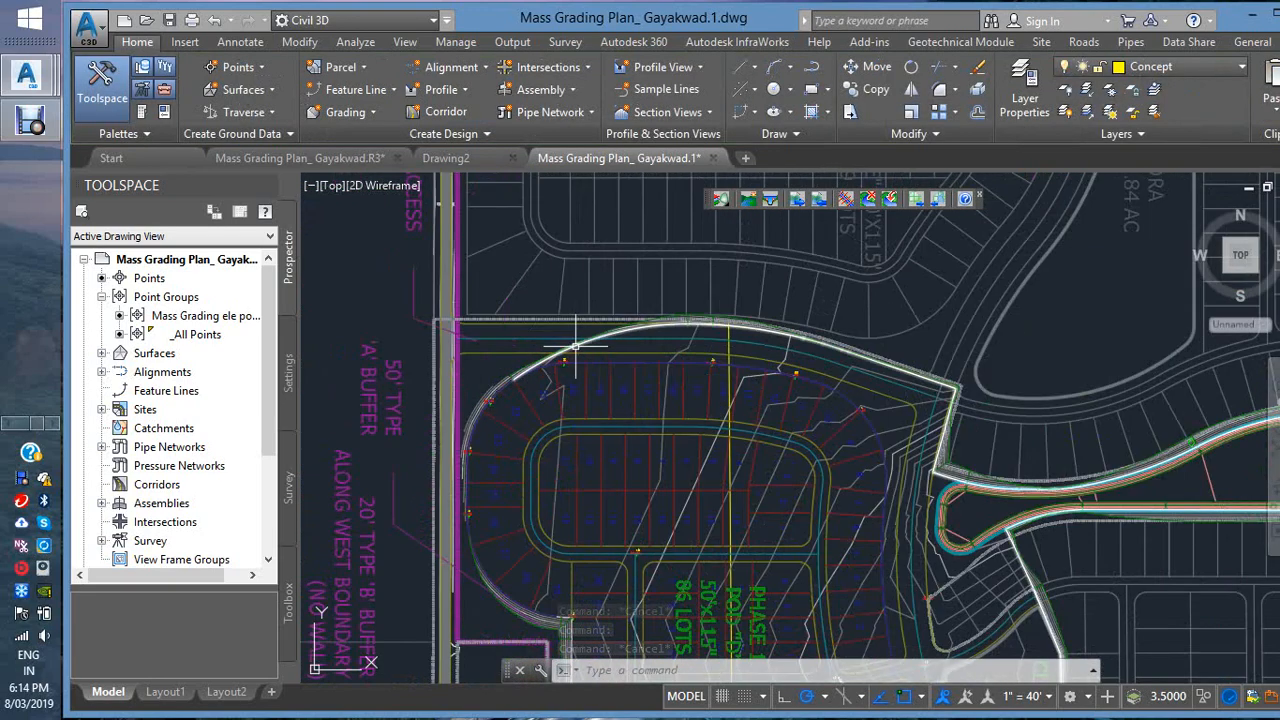
left_click(573, 343)
scroll(571, 336, "up", 4)
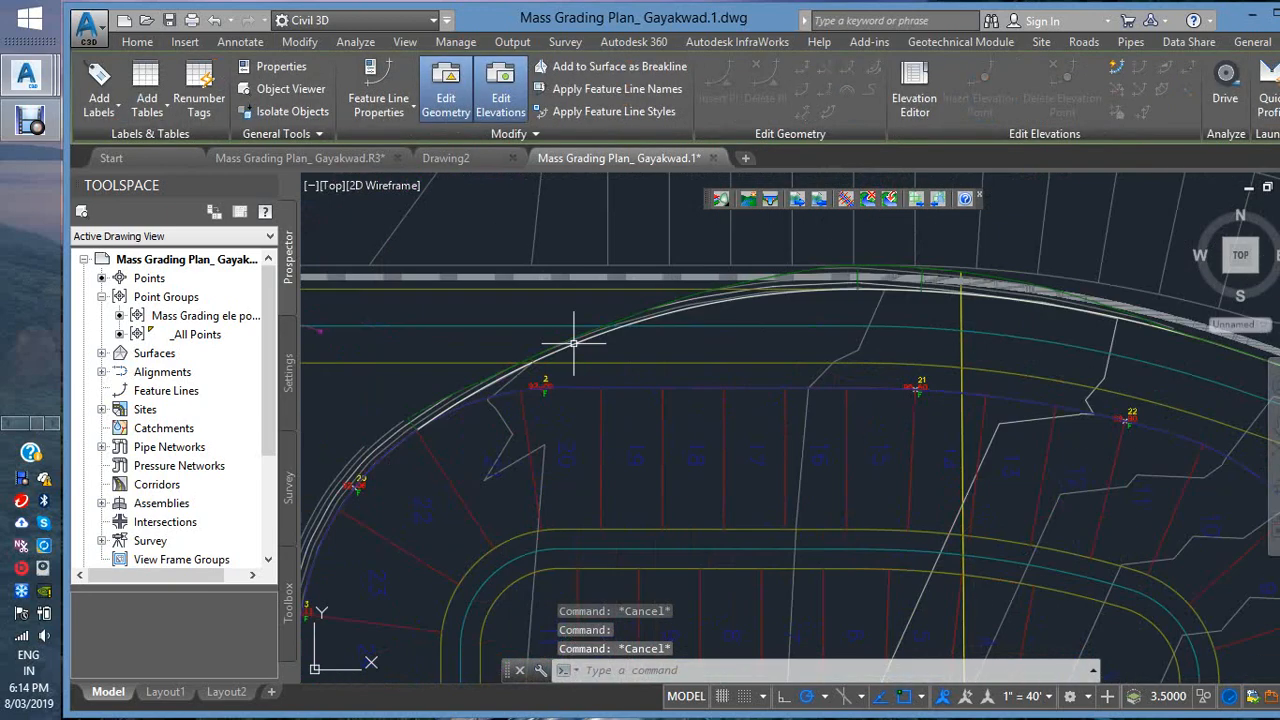
key("Escape")
left_click(575, 343)
scroll(575, 350, "down", 2)
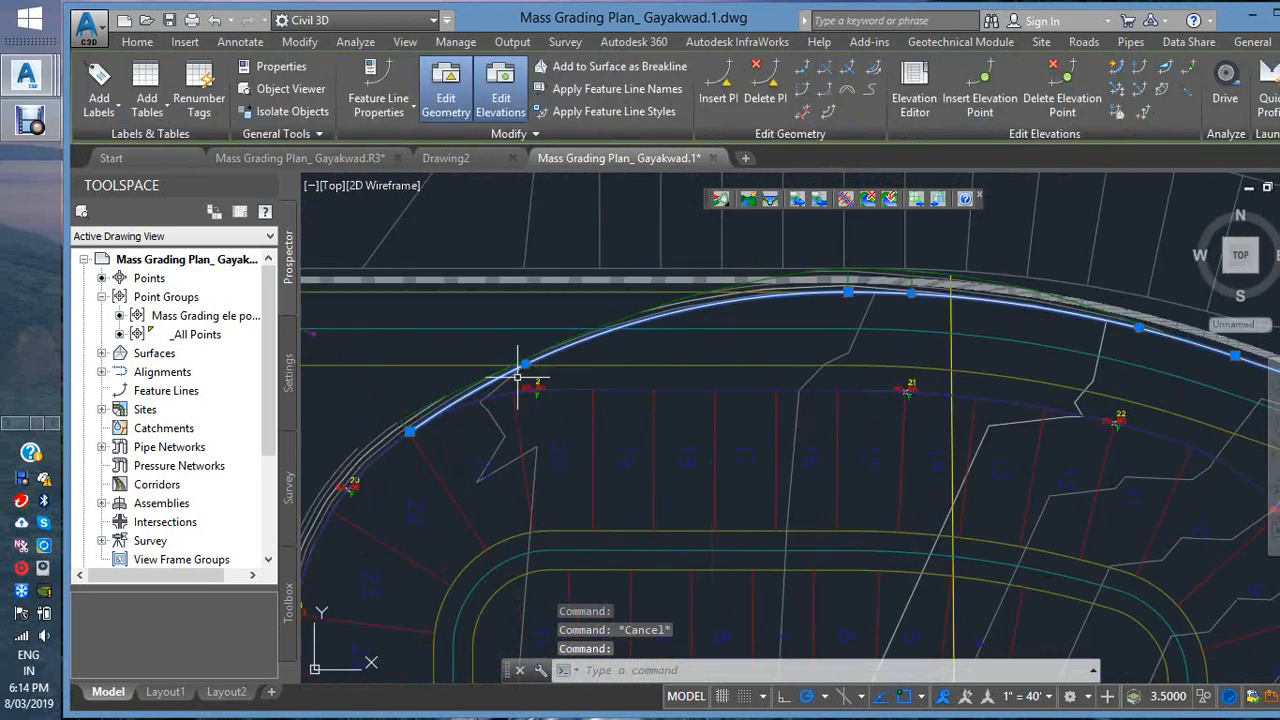
scroll(1128, 400, "down", 6)
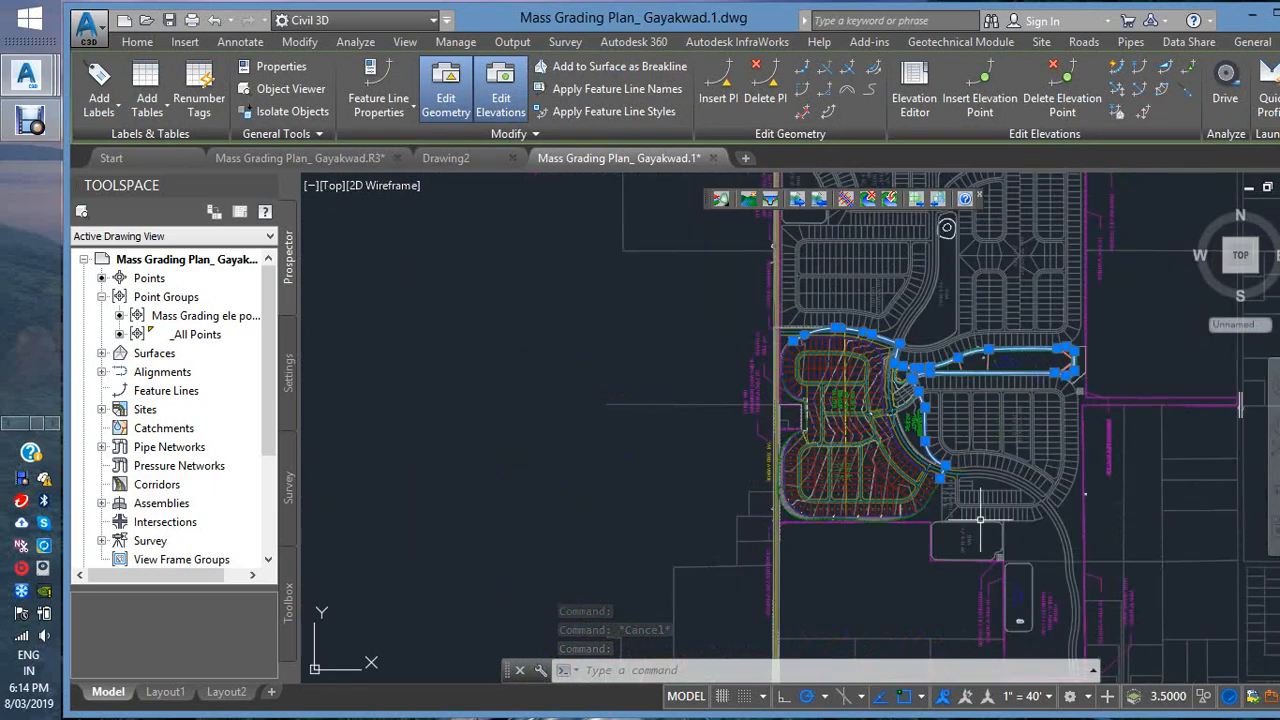
scroll(950, 360, "up", 6)
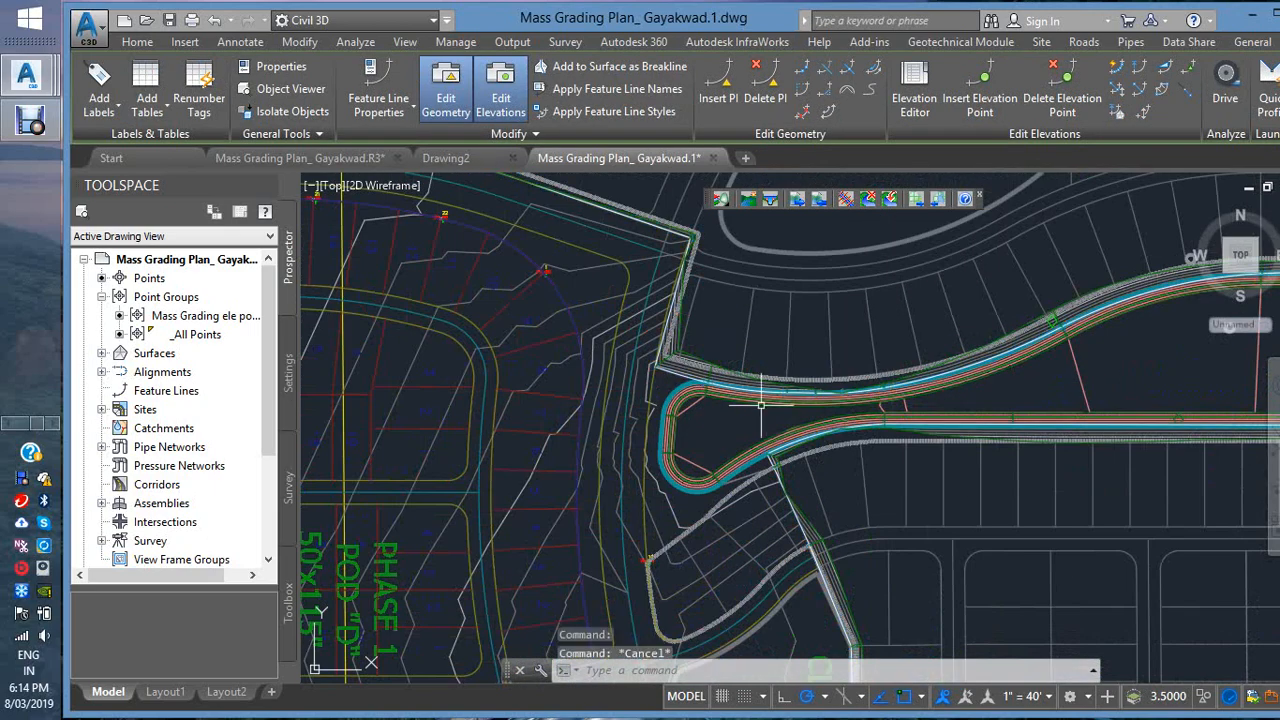
key("Escape")
- Inspect the long pond surface east of Pod D in 3D with the Object Viewer, then close it and clear the selection
scroll(764, 402, "up", 2)
left_click(785, 406)
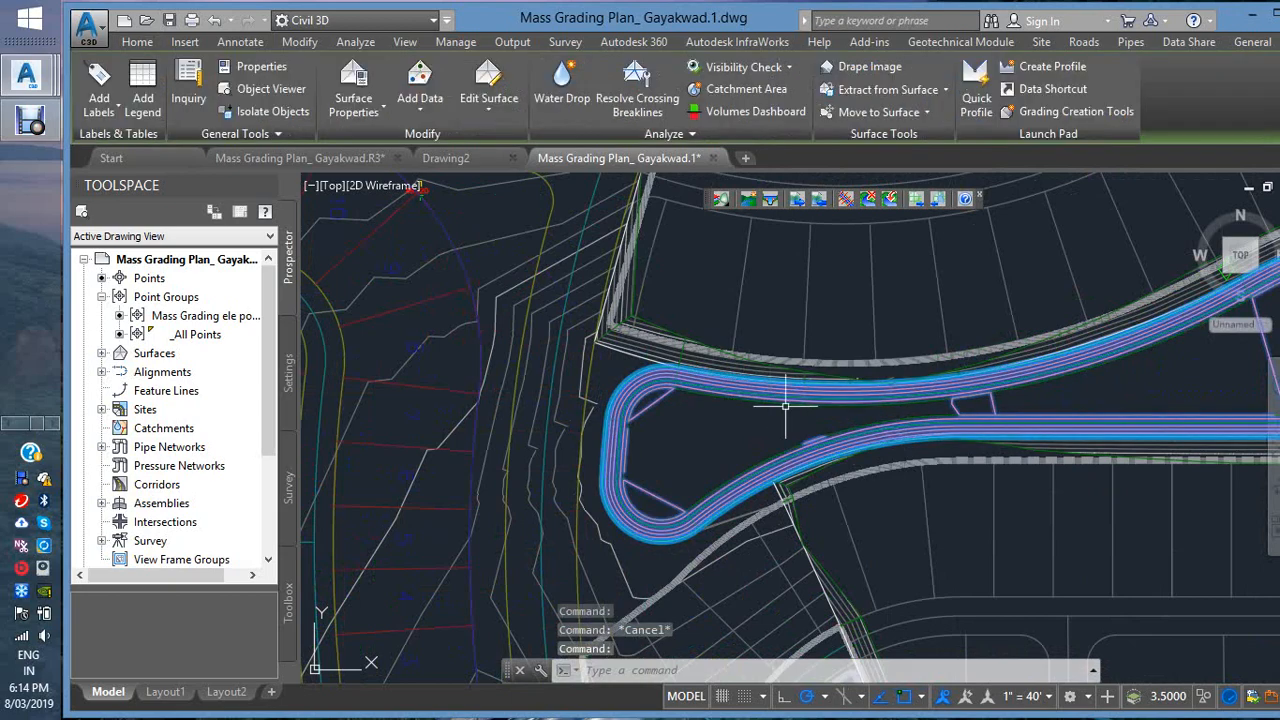
left_click(264, 89)
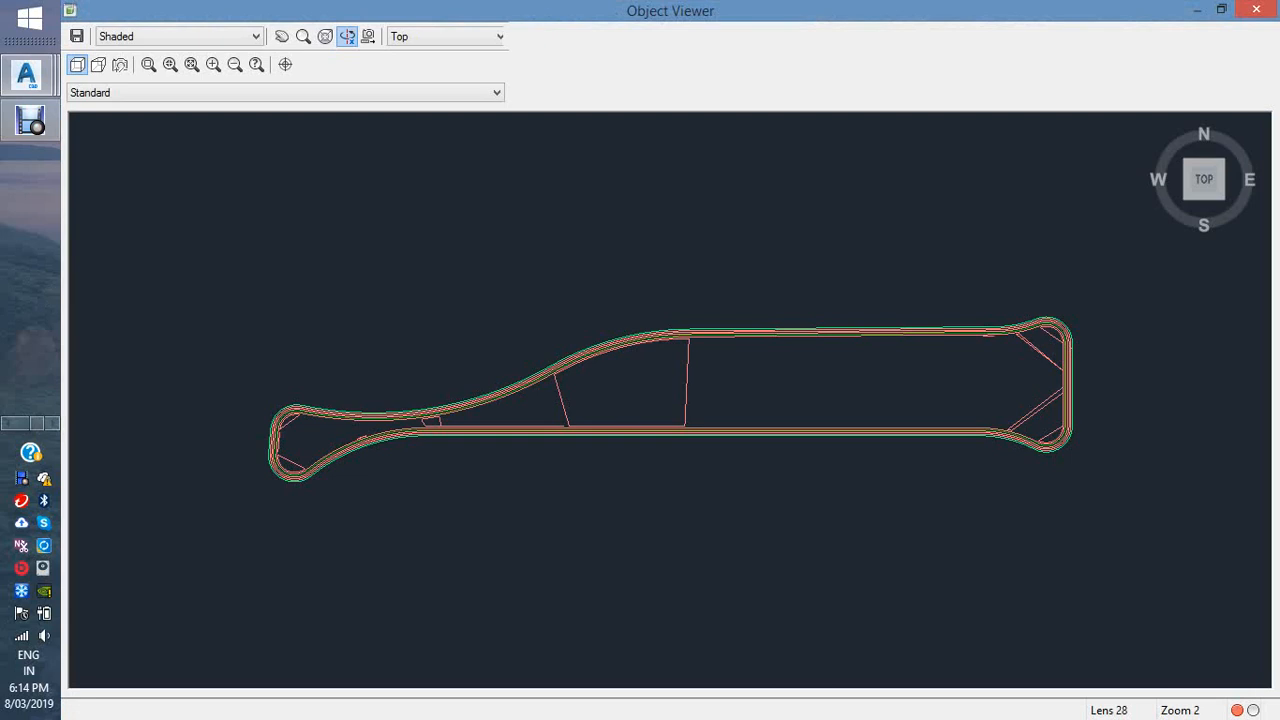
mouse_move(700, 420)
left_mouse_down()
mouse_move(660, 330)
mouse_move(445, 306)
left_mouse_up()
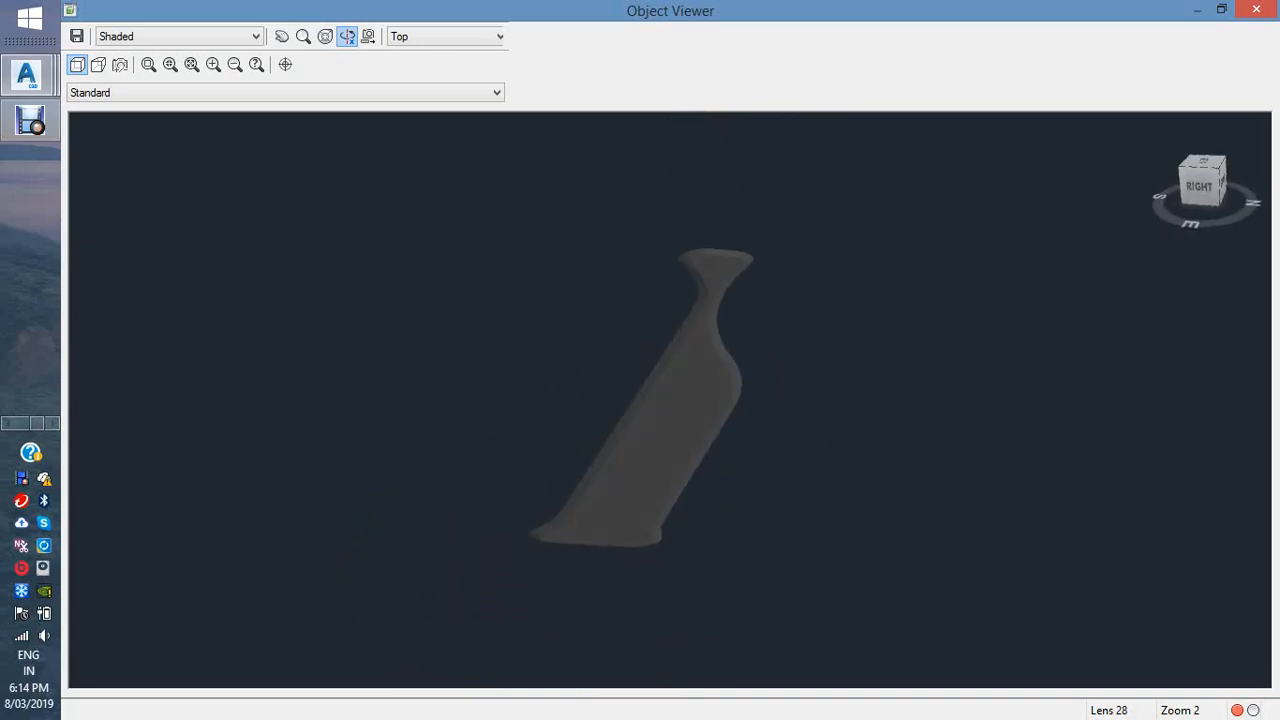
key("Escape")
scroll(618, 477, "down", 6)
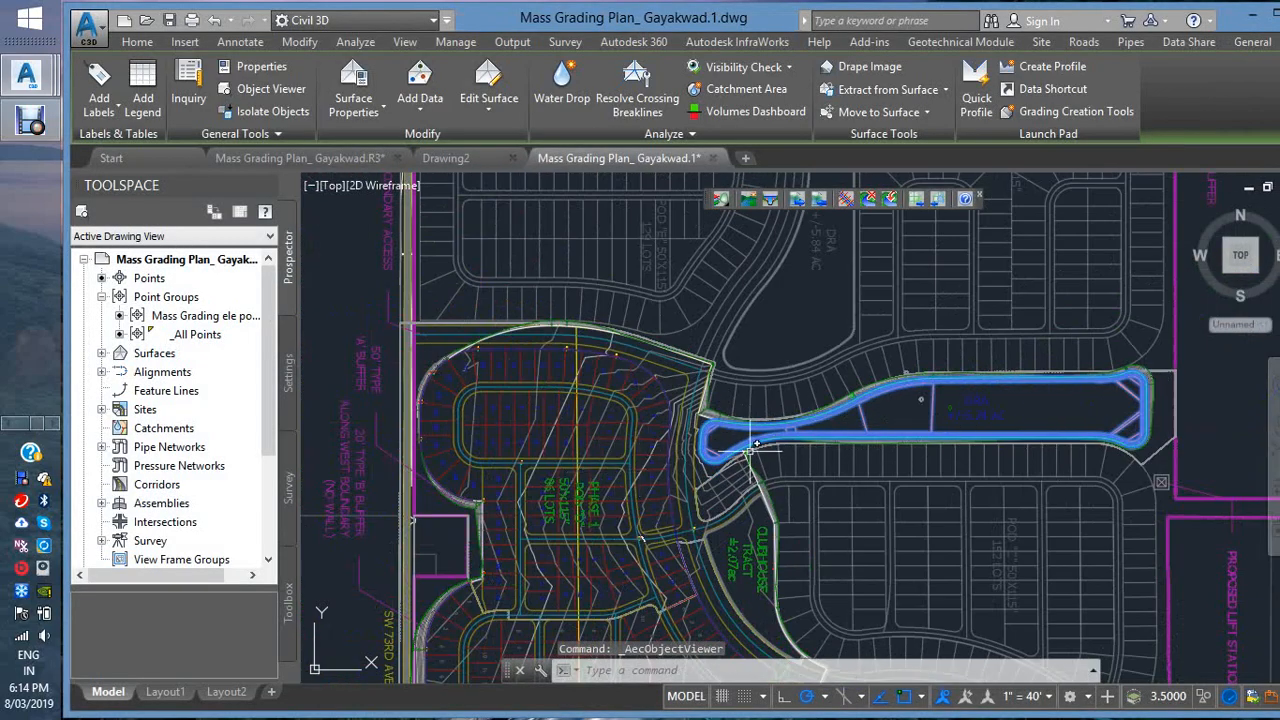
key("Escape")
scroll(632, 455, "up", 2)
scroll(632, 455, "down", 3)
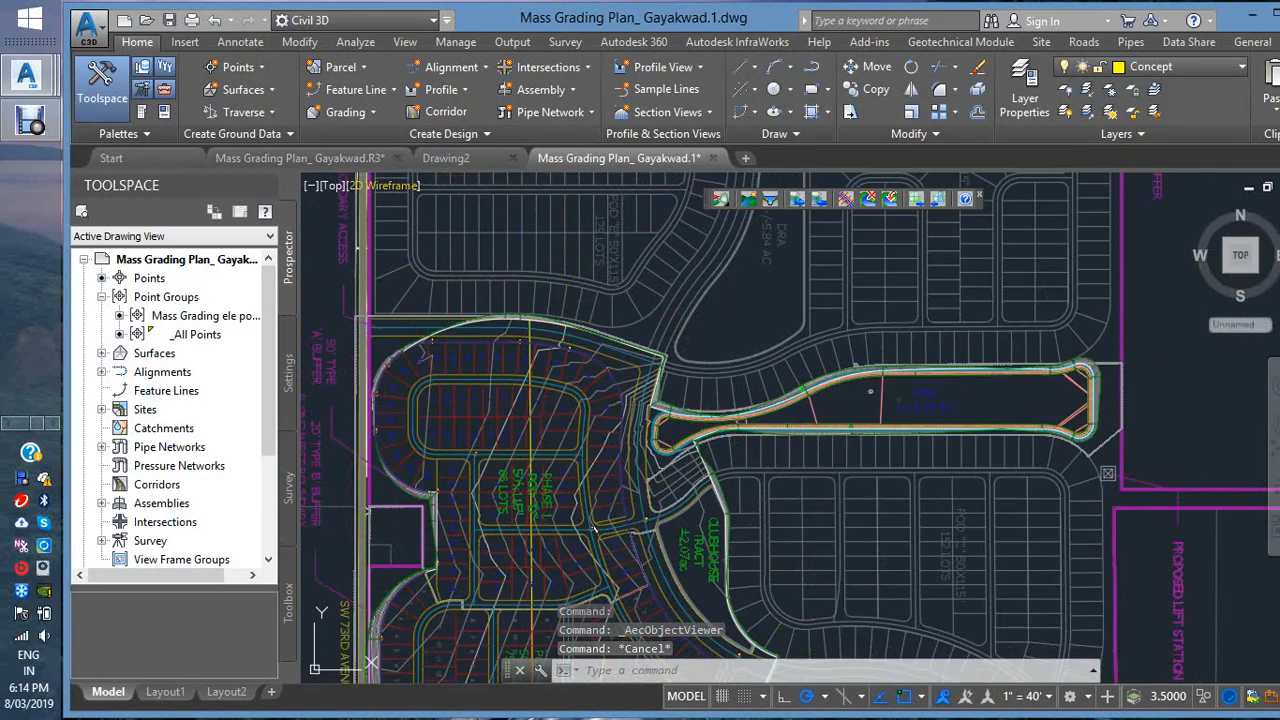
- Open the Create Points tools, review the point creation methods listed with Manual, and close the tools
left_click(345, 111)
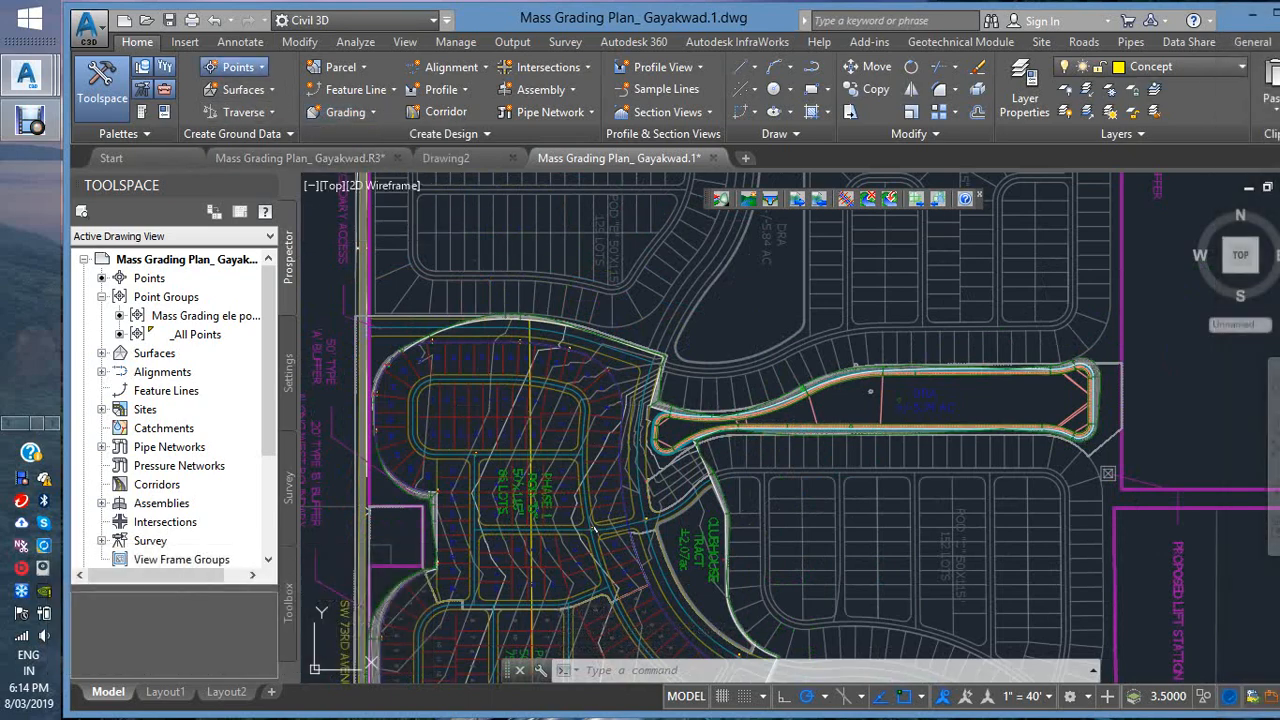
left_click(238, 67)
key("Escape")
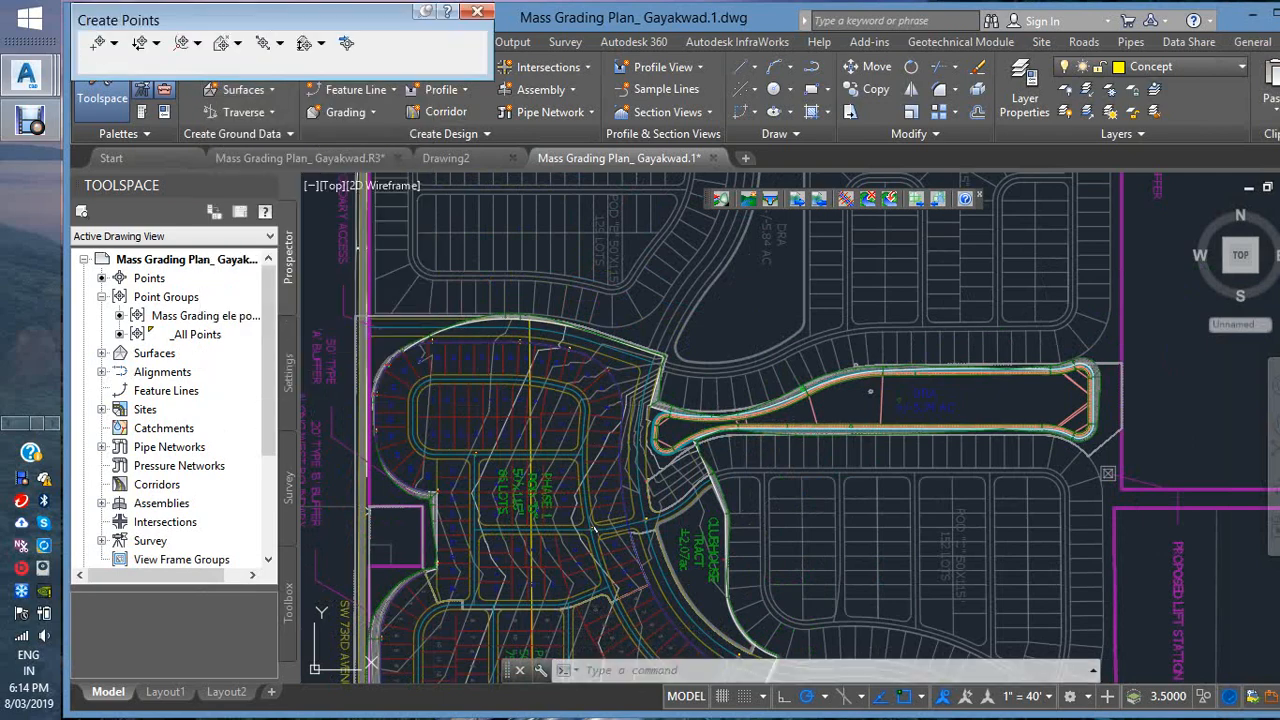
left_click(113, 42)
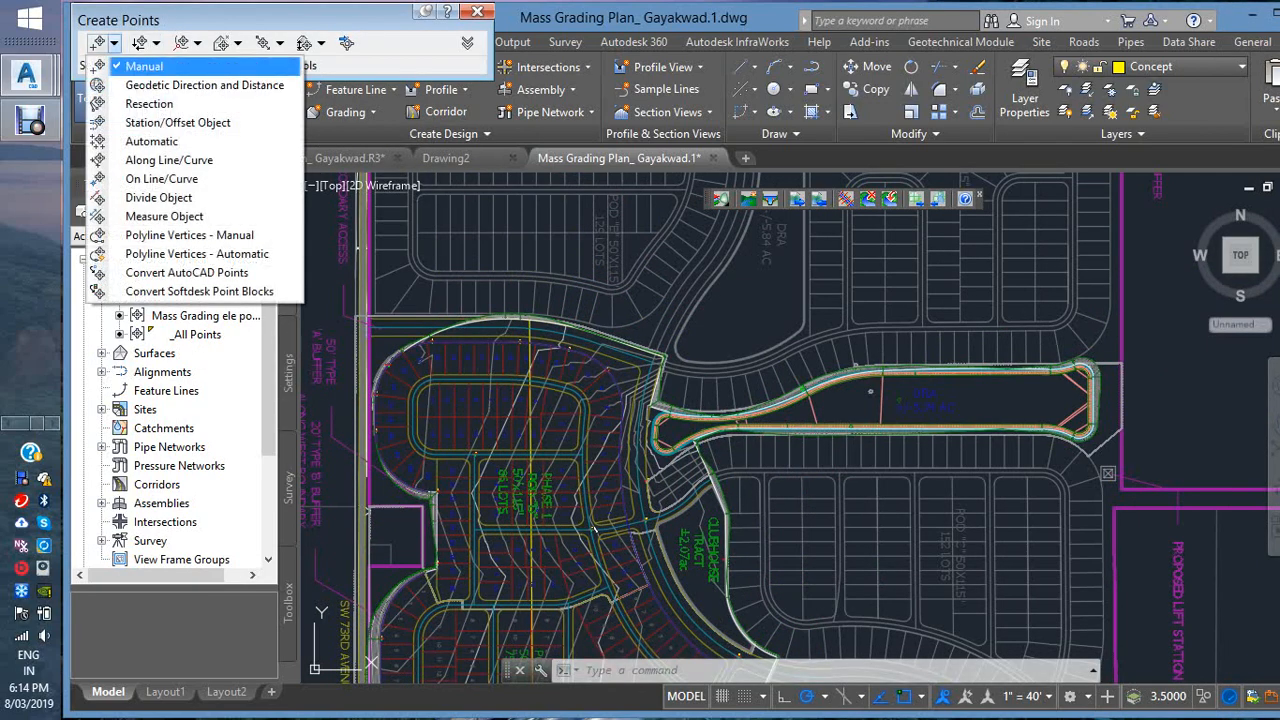
key("Escape")
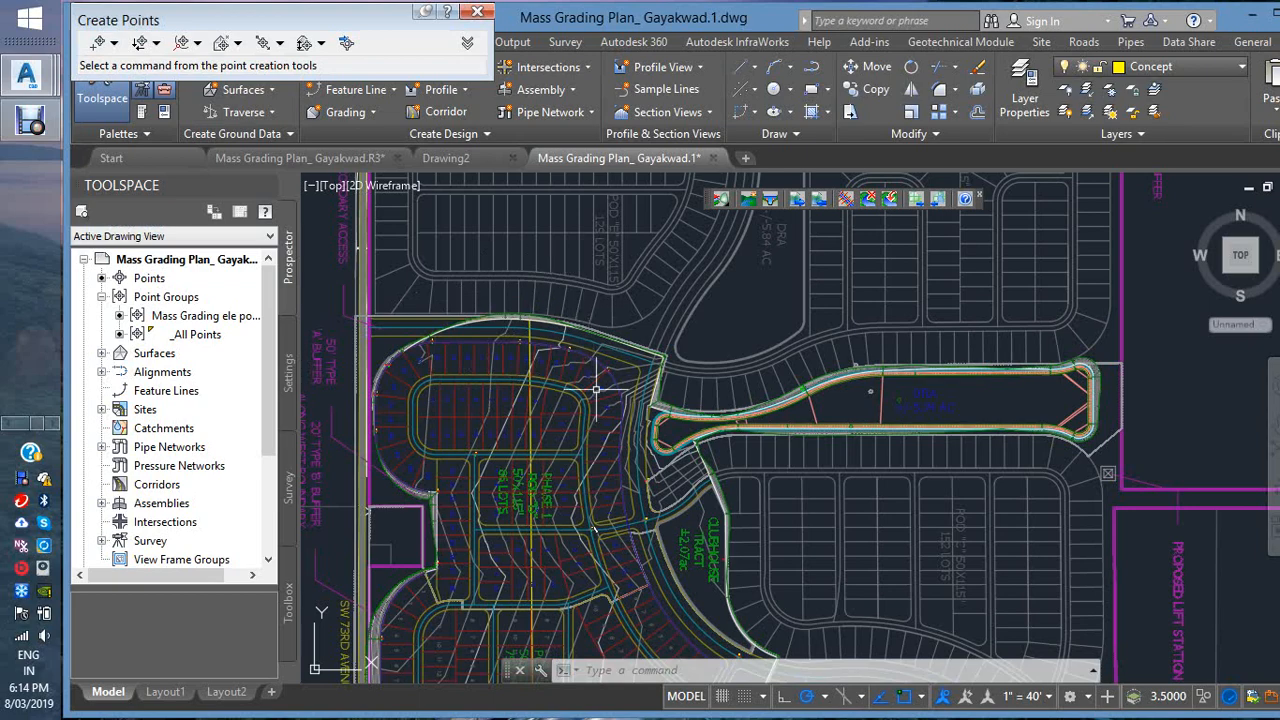
scroll(658, 392, "down", 4)
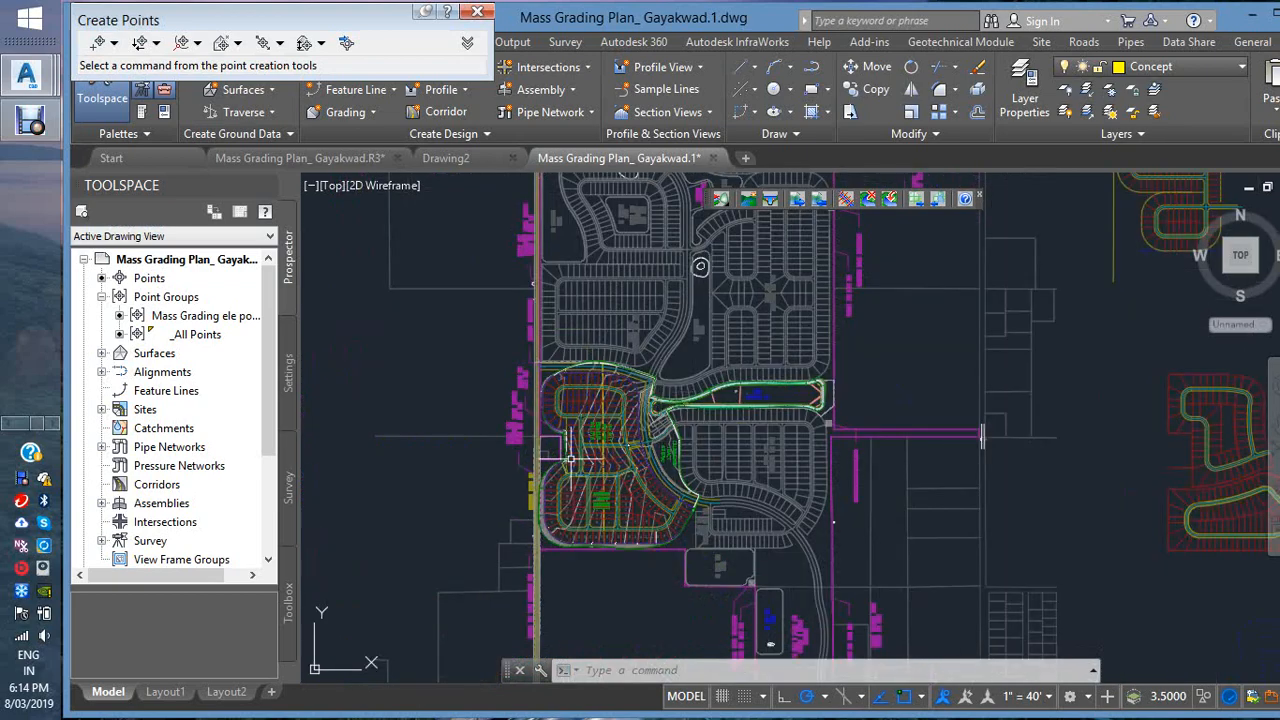
scroll(590, 425, "up", 4)
scroll(563, 325, "down", 3)
scroll(575, 323, "up", 5)
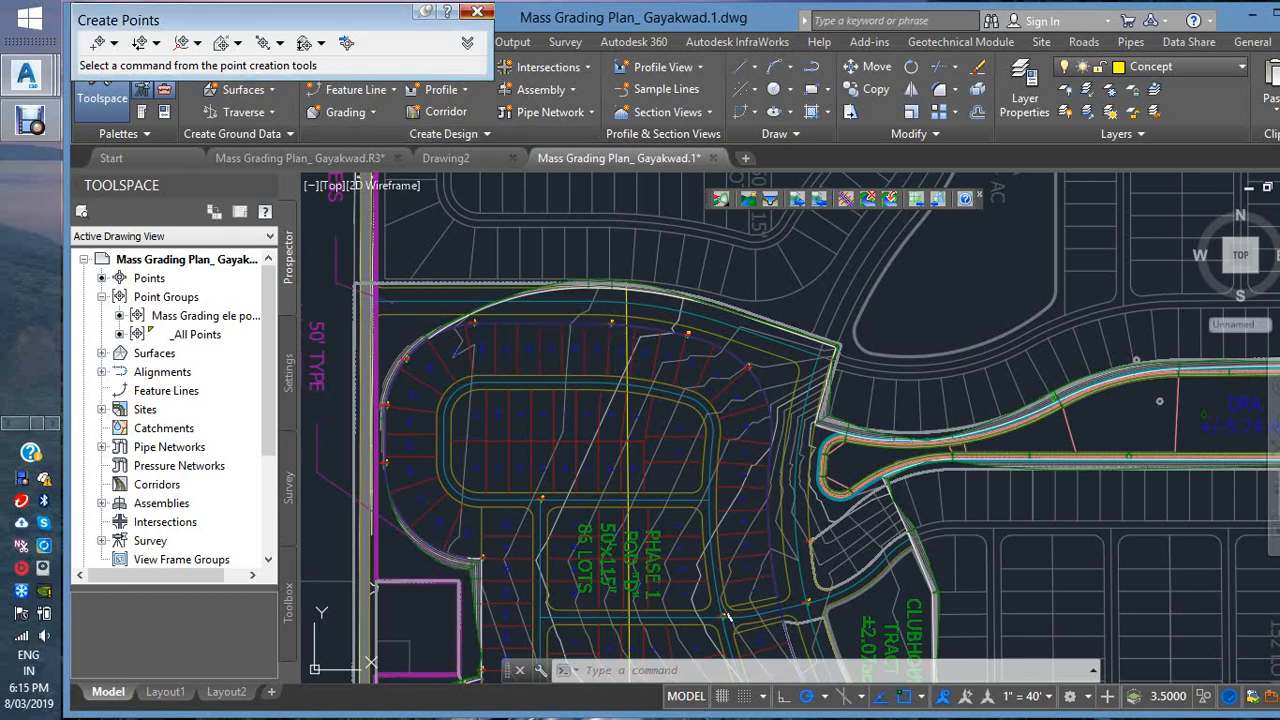
scroll(632, 400, "down", 2)
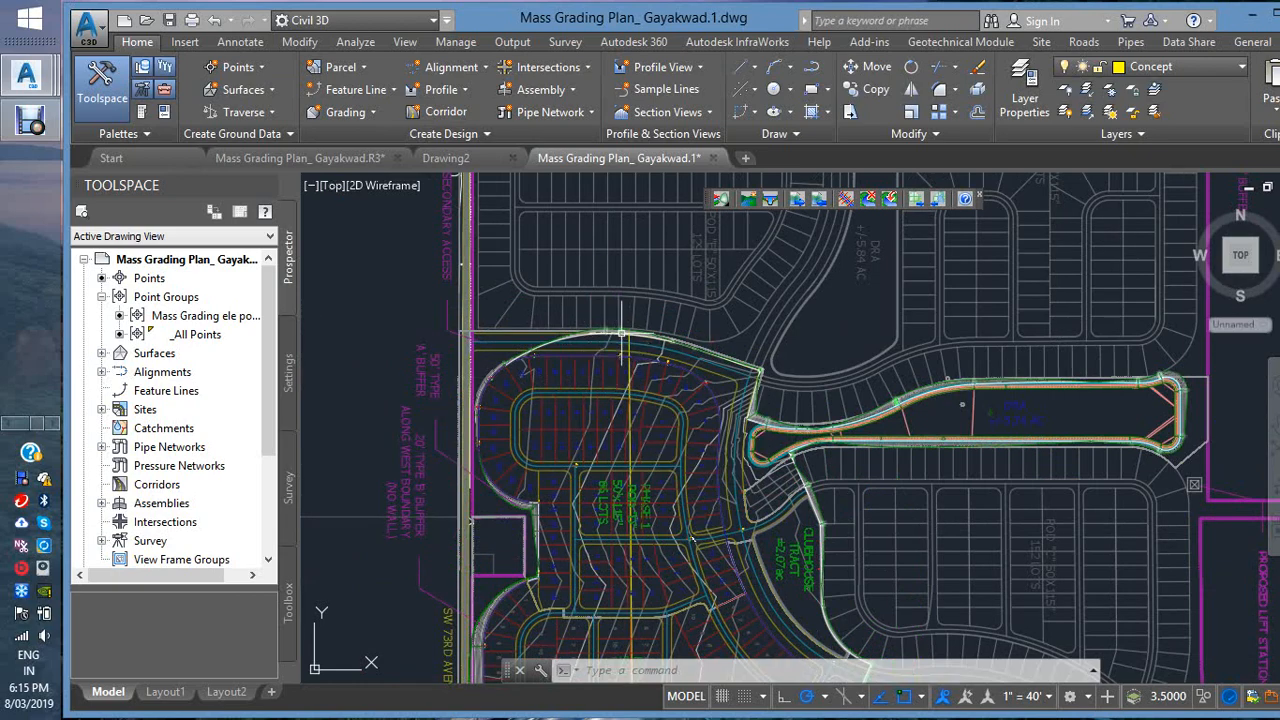
- Select the lot perimeter feature line and preview stations and elevations along it with Insert Elevation Point without placing a point
scroll(580, 363, "up", 4)
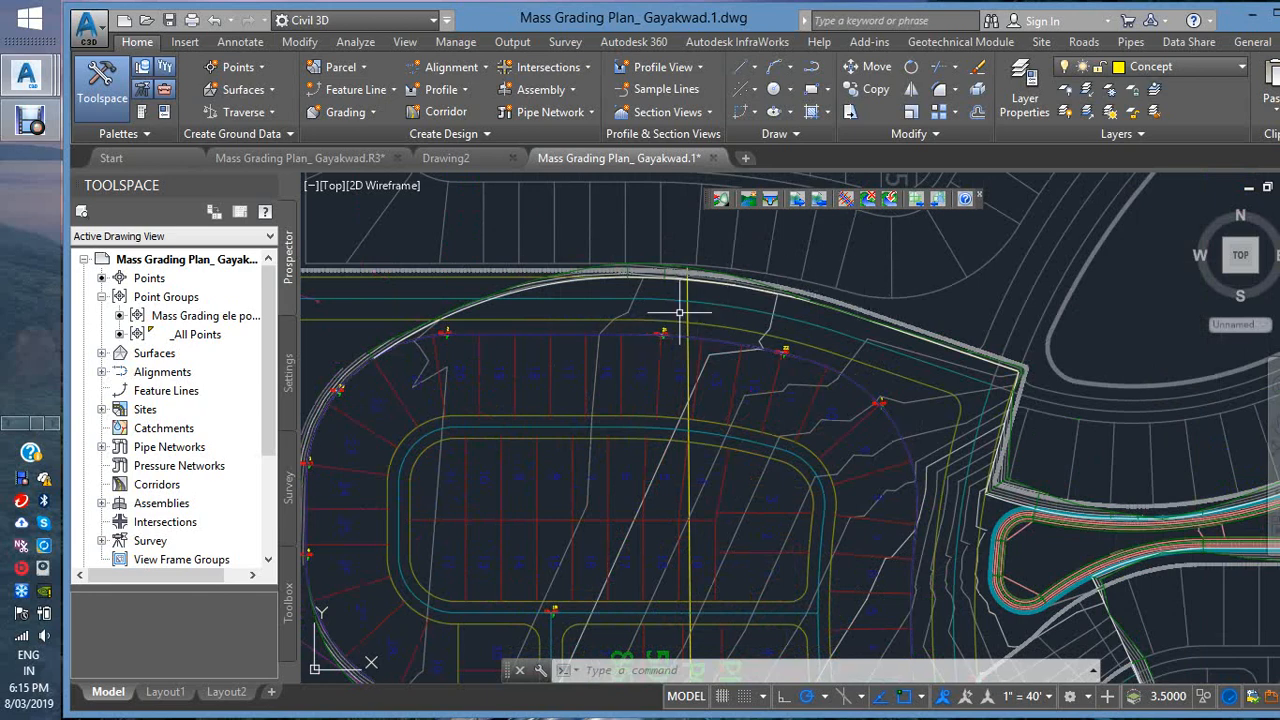
left_click(653, 331)
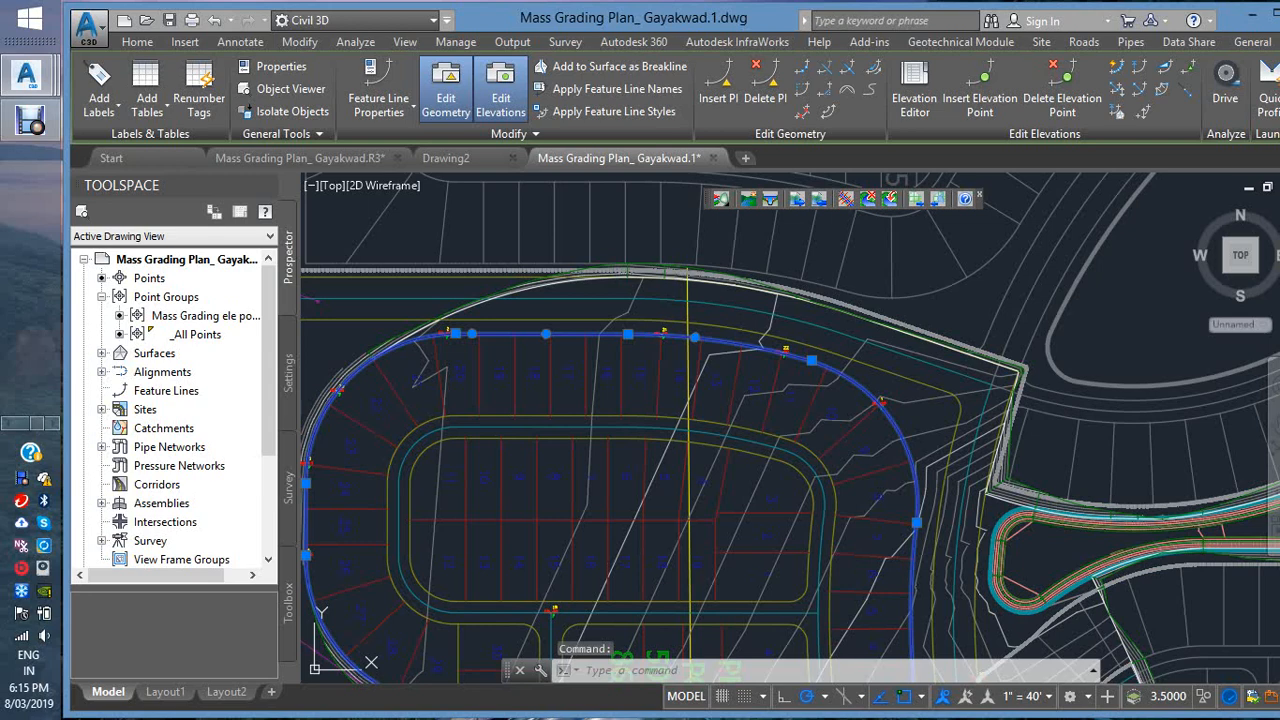
key("Escape")
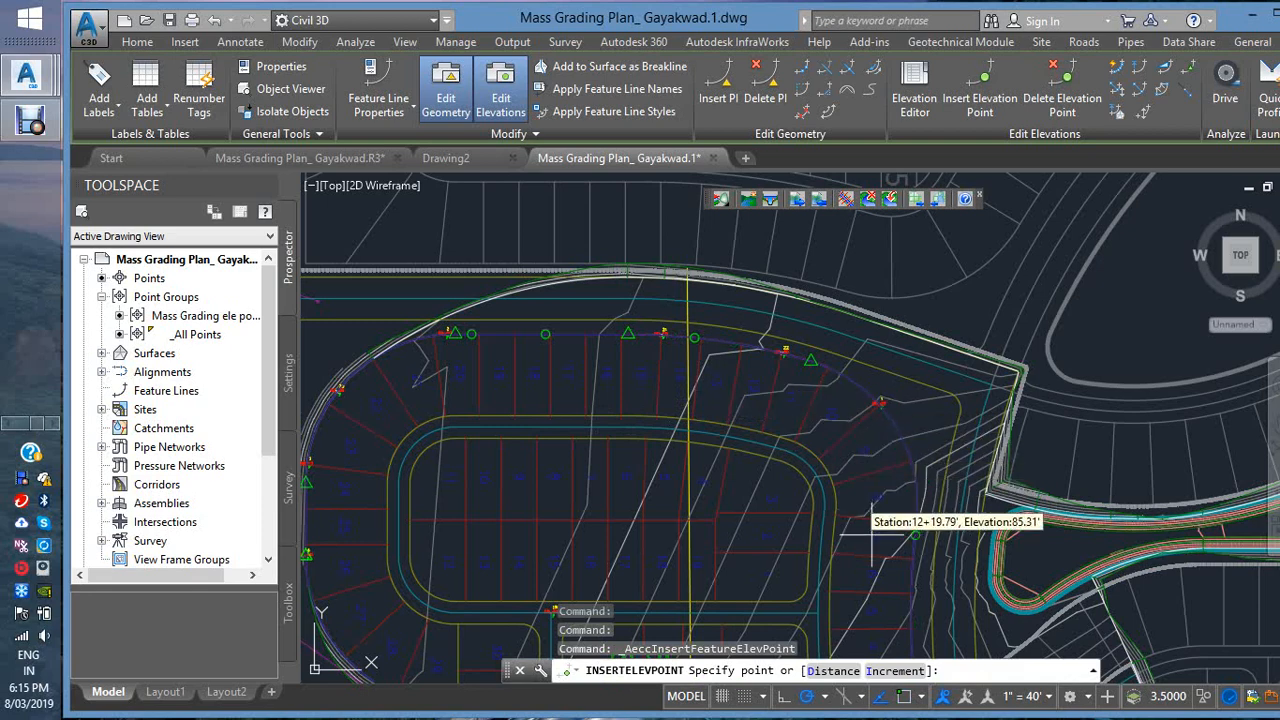
key("Escape")
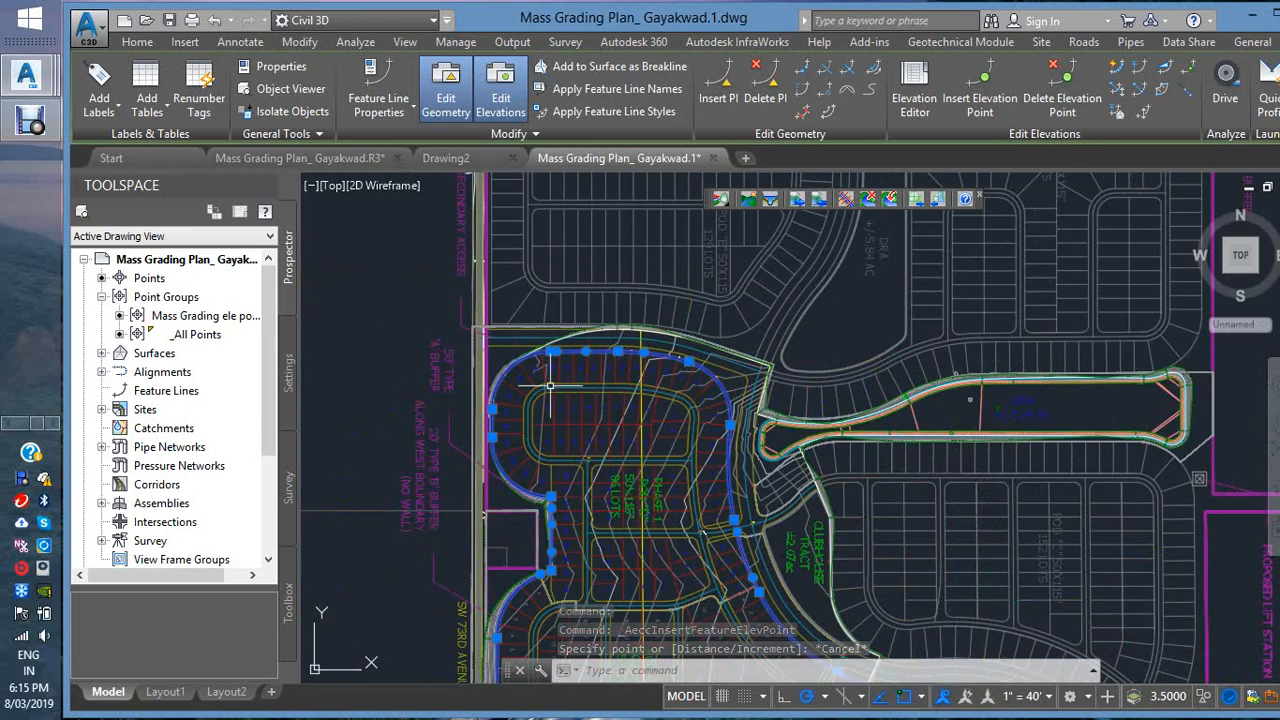
- Examine the side slope grading outside the perimeter feature line, from the western notch to the southern edge of Pod B
scroll(520, 350, "down", 2)
scroll(508, 572, "up", 5)
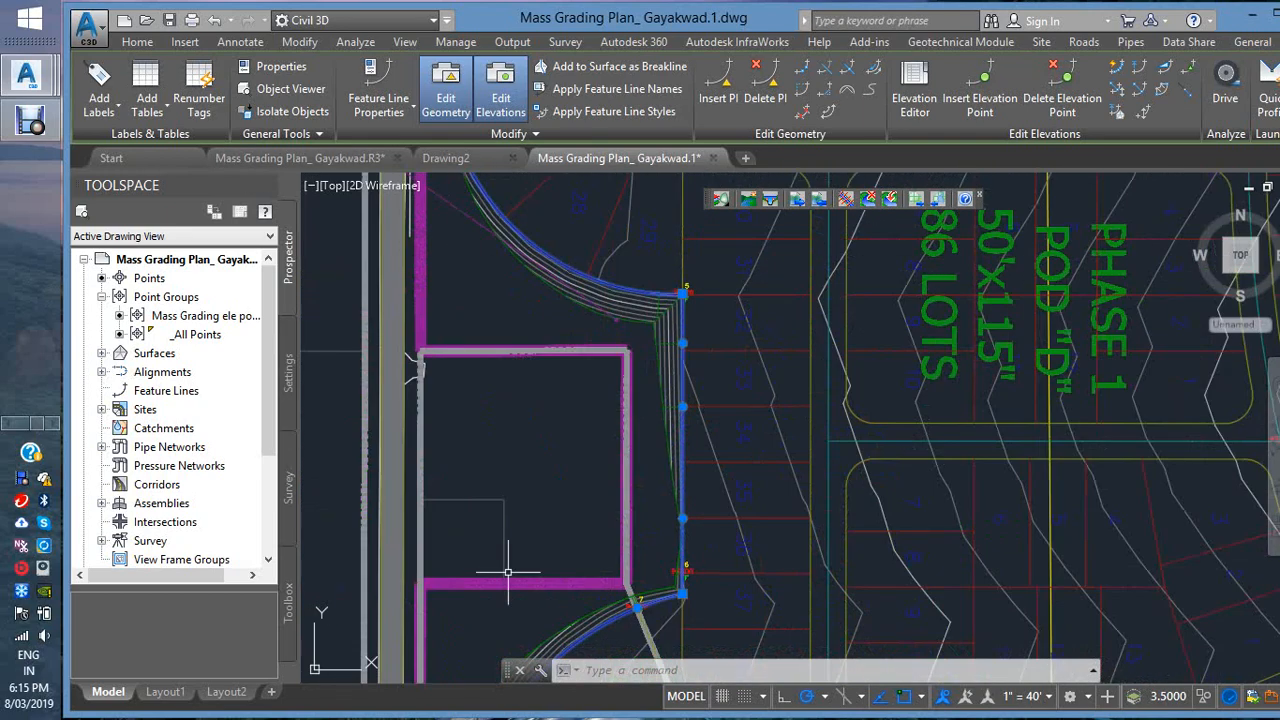
scroll(623, 257, "up", 4)
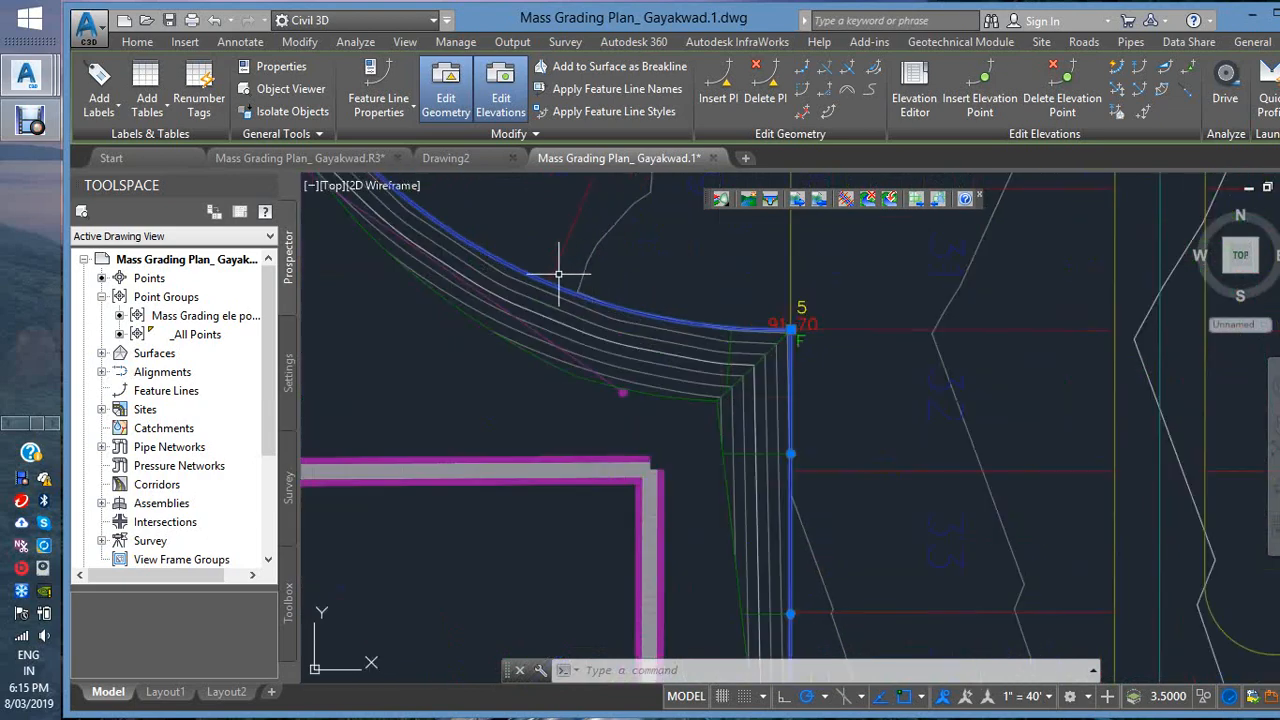
scroll(572, 347, "down", 2)
scroll(572, 347, "down", 2)
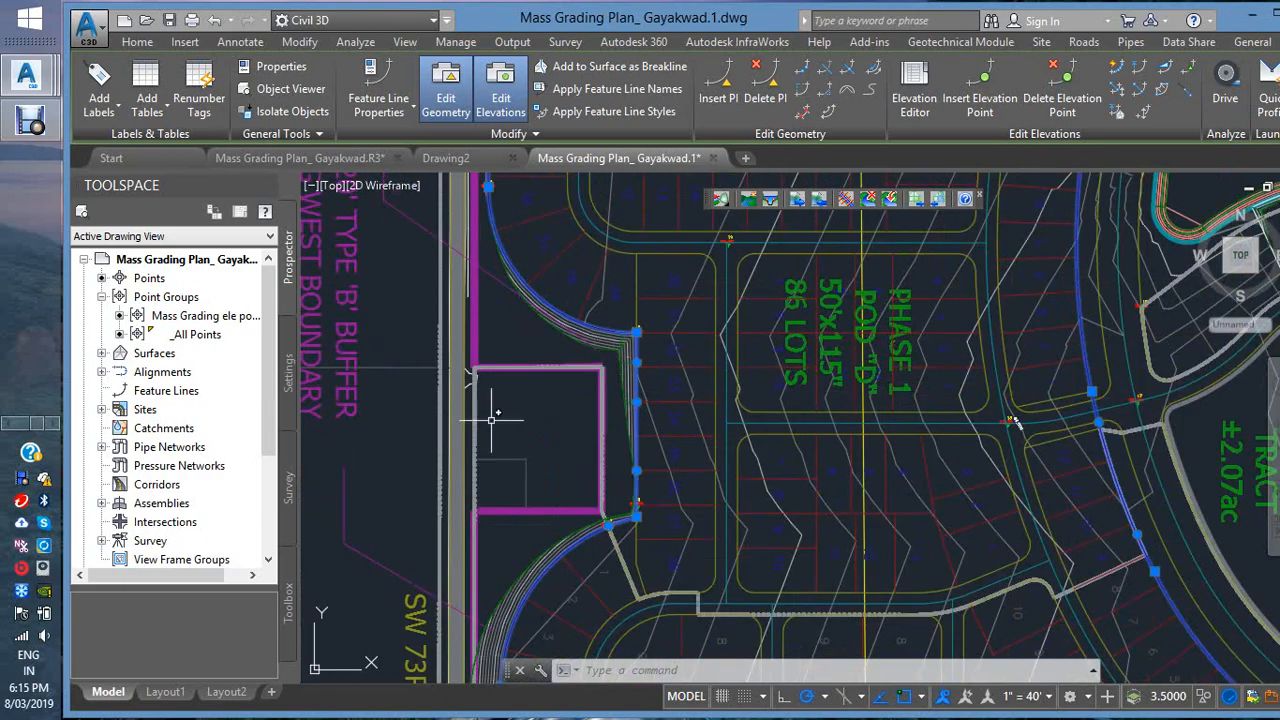
scroll(590, 367, "down", 2)
scroll(590, 367, "up", 4)
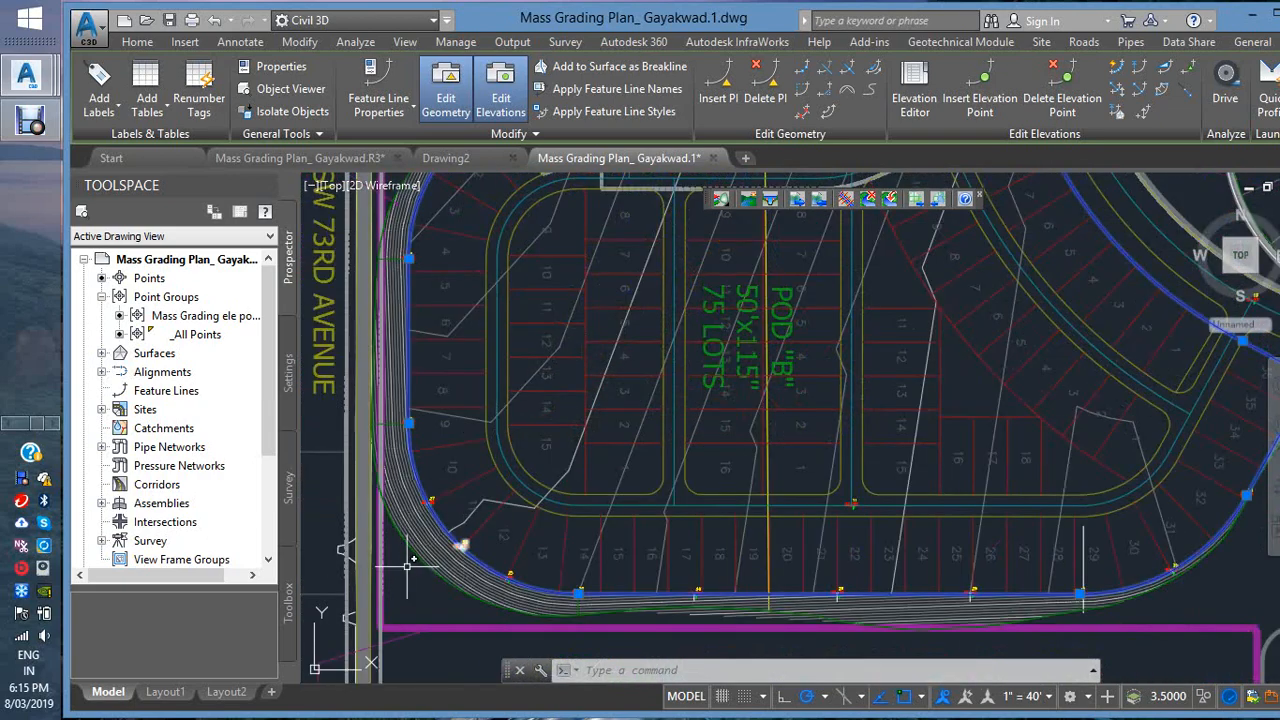
- End the elevation point preview and clear the selection of the lot perimeter feature line
scroll(420, 545, "down", 3)
scroll(700, 420, "down", 2)
key("Escape")
key("Escape")
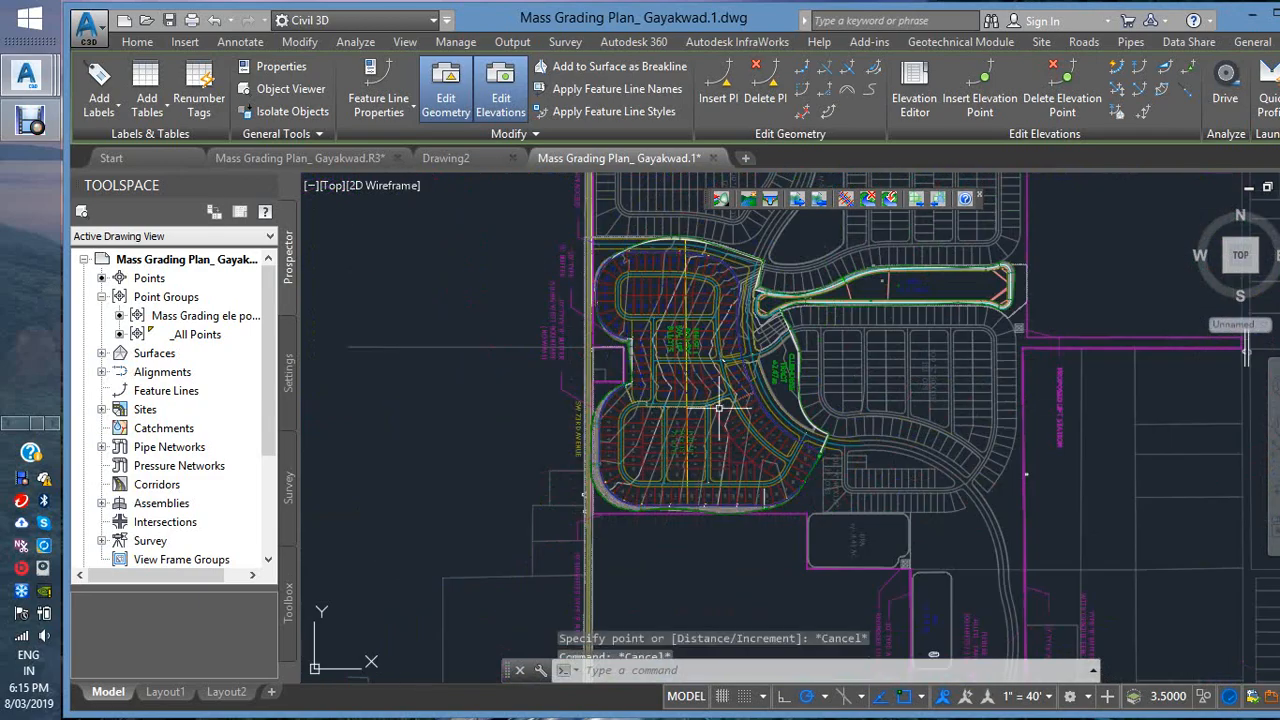
- Inspect the full mass grading surface, including the pond, as a shaded 3D model in the Object Viewer, and close the viewer
scroll(648, 330, "up", 3)
scroll(657, 355, "down", 3)
scroll(648, 295, "up", 5)
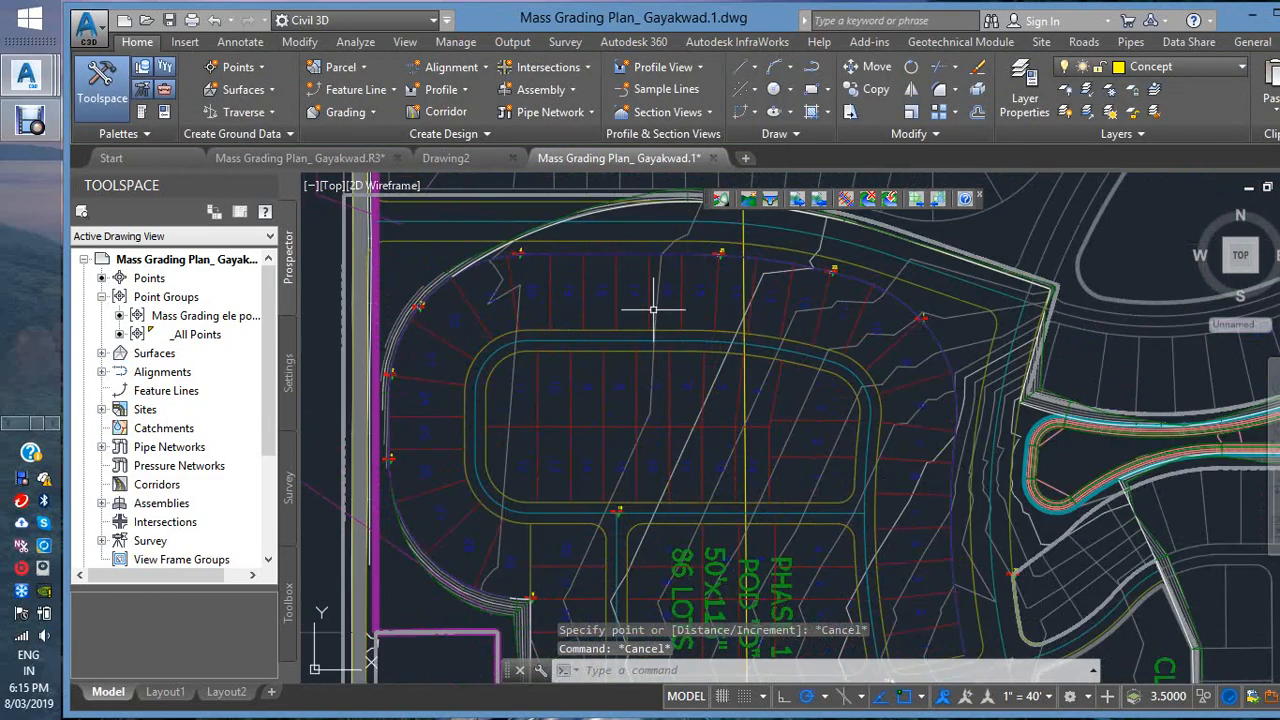
left_click(654, 311)
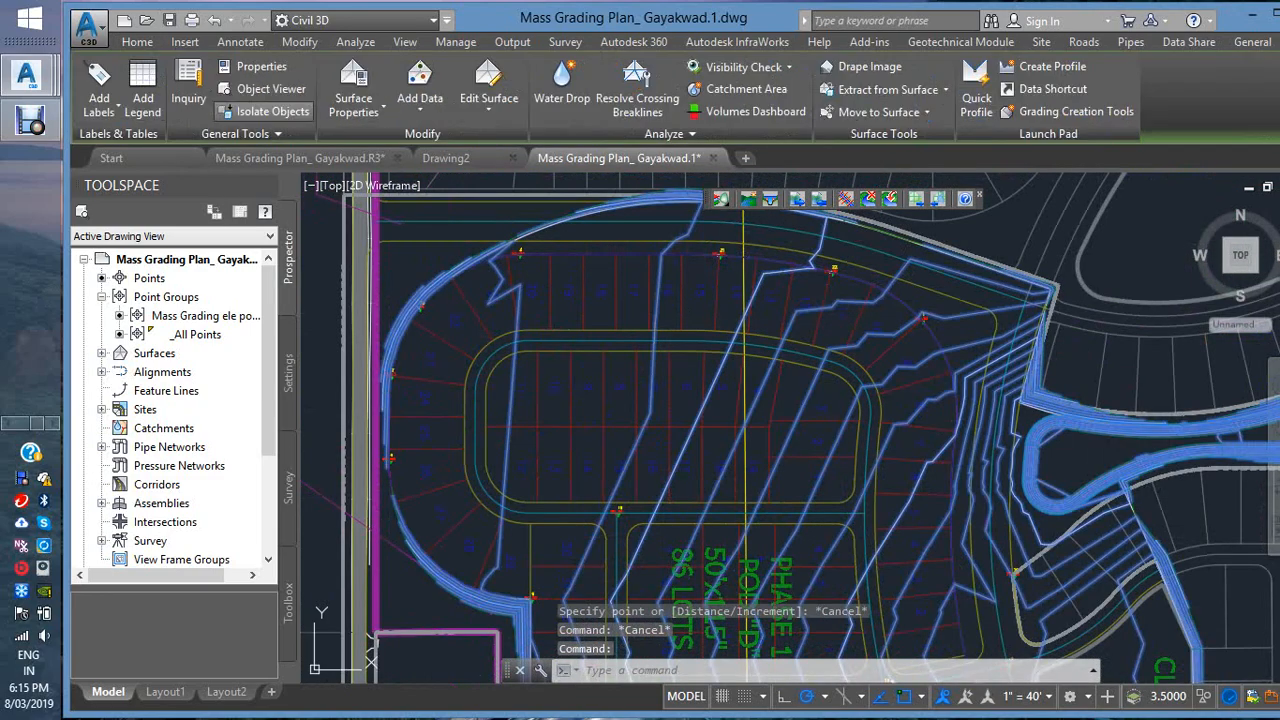
left_click(262, 89)
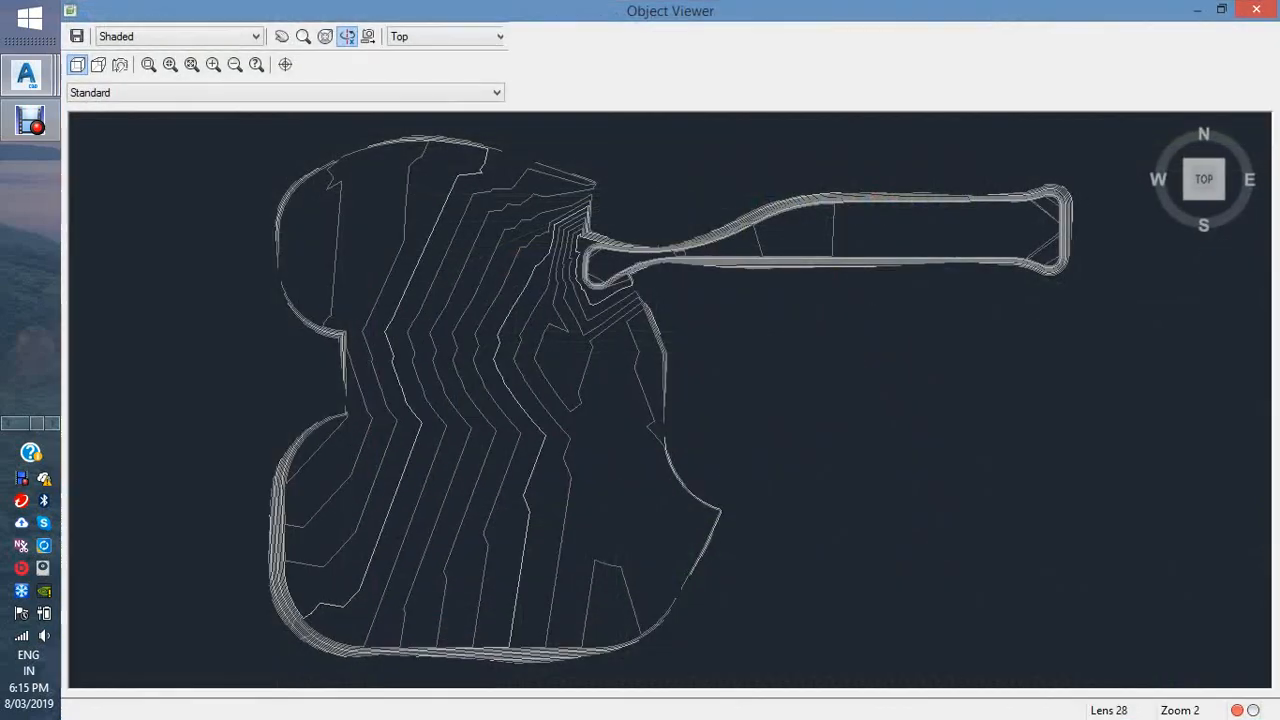
mouse_move(640, 430)
left_mouse_down()
mouse_move(595, 335)
mouse_move(598, 305)
mouse_move(590, 345)
mouse_move(505, 365)
mouse_move(515, 312)
mouse_move(595, 330)
mouse_move(530, 358)
left_mouse_up()
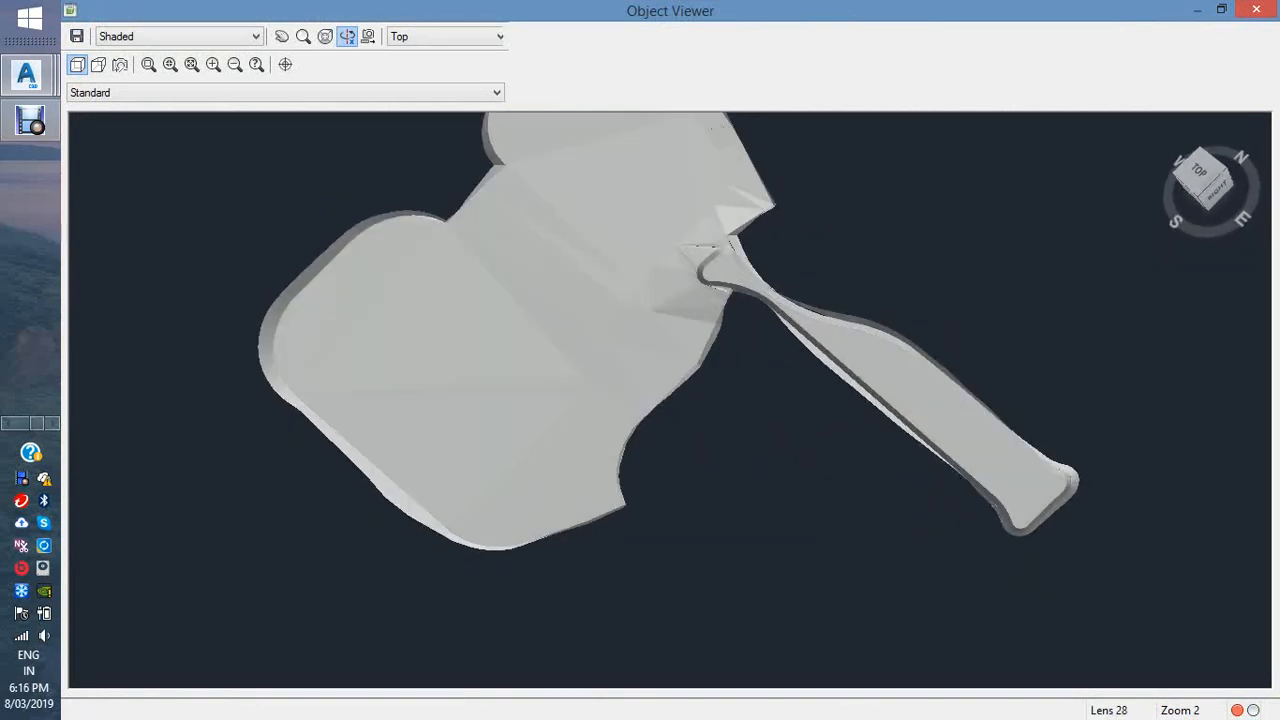
right_click(598, 338)
left_click(640, 377)
left_click_drag(731, 246, 697, 407)
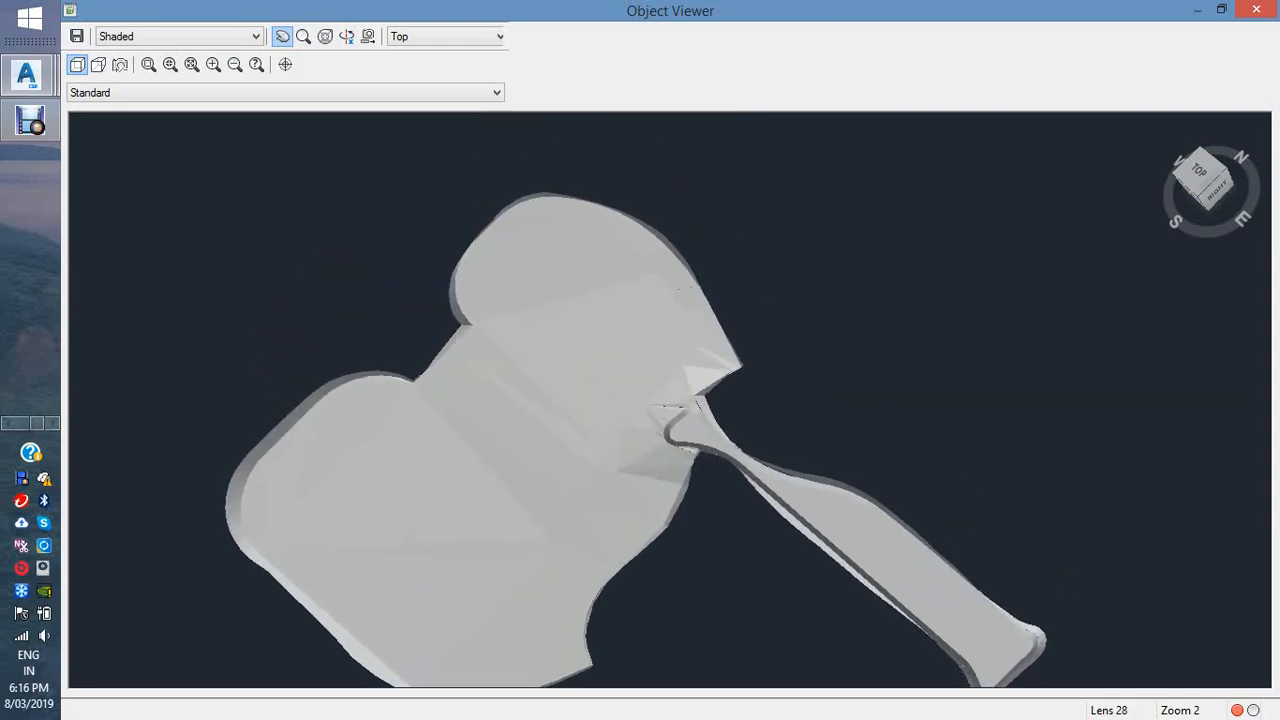
key("Escape")
scroll(609, 316, "down", 2)
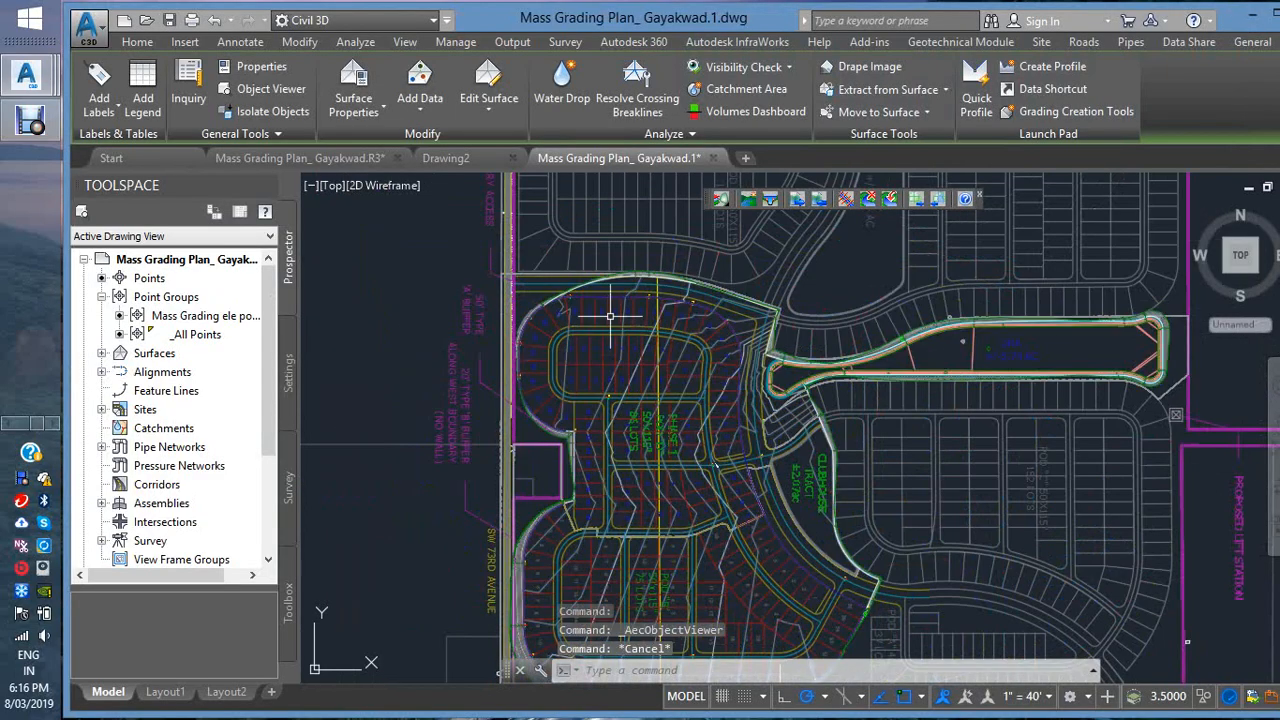
- Check the R3 version of the mass grading drawing and return to version 1 to view Pods B and D
left_click(137, 42)
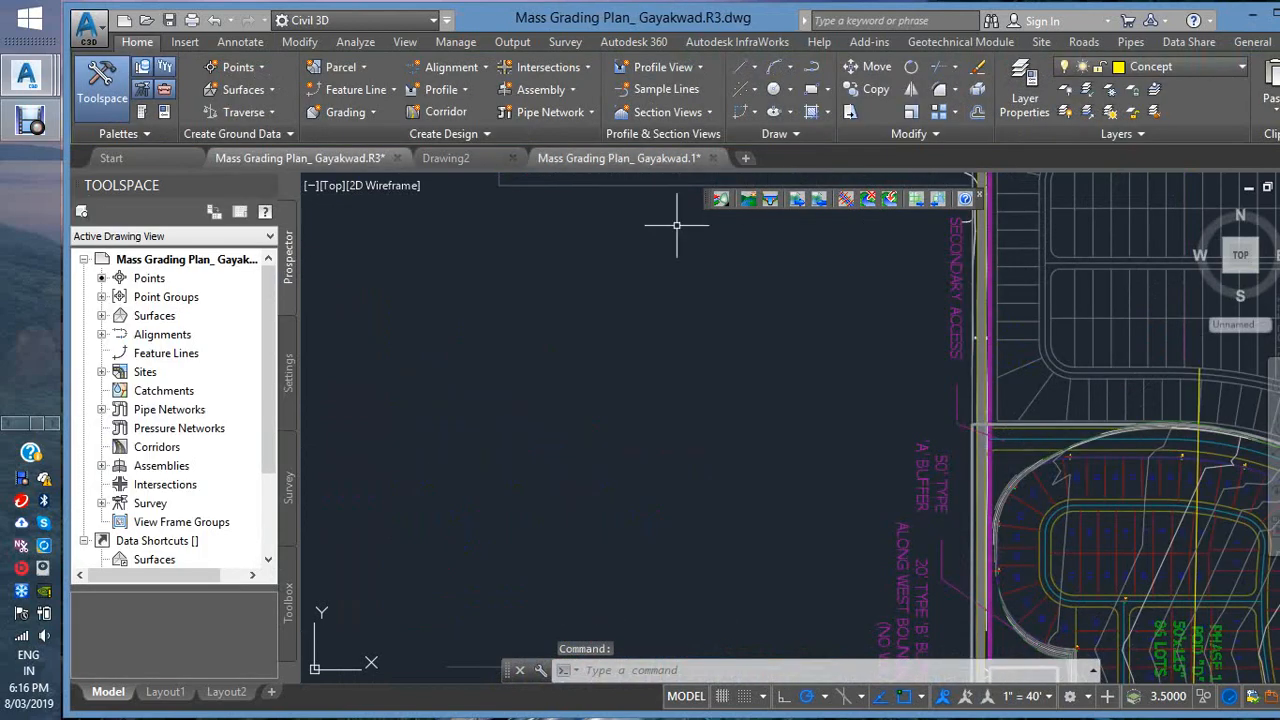
left_click(619, 158)
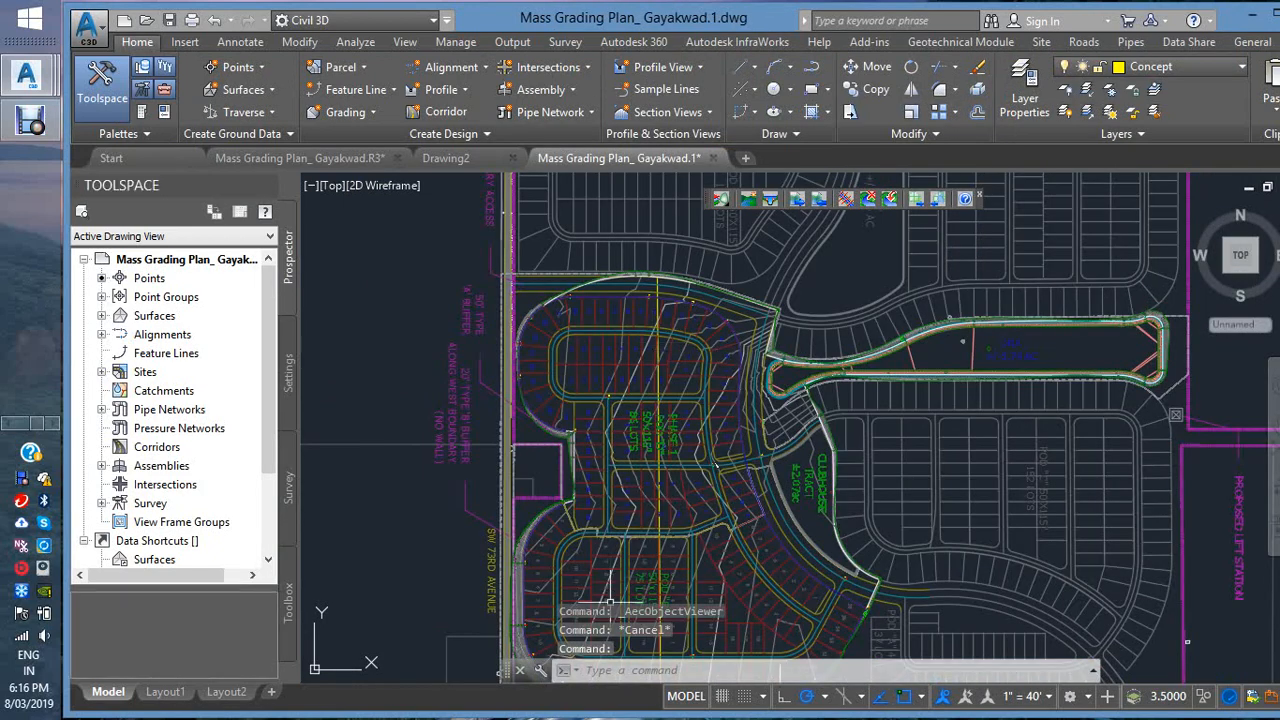
scroll(608, 595, "down", 2)
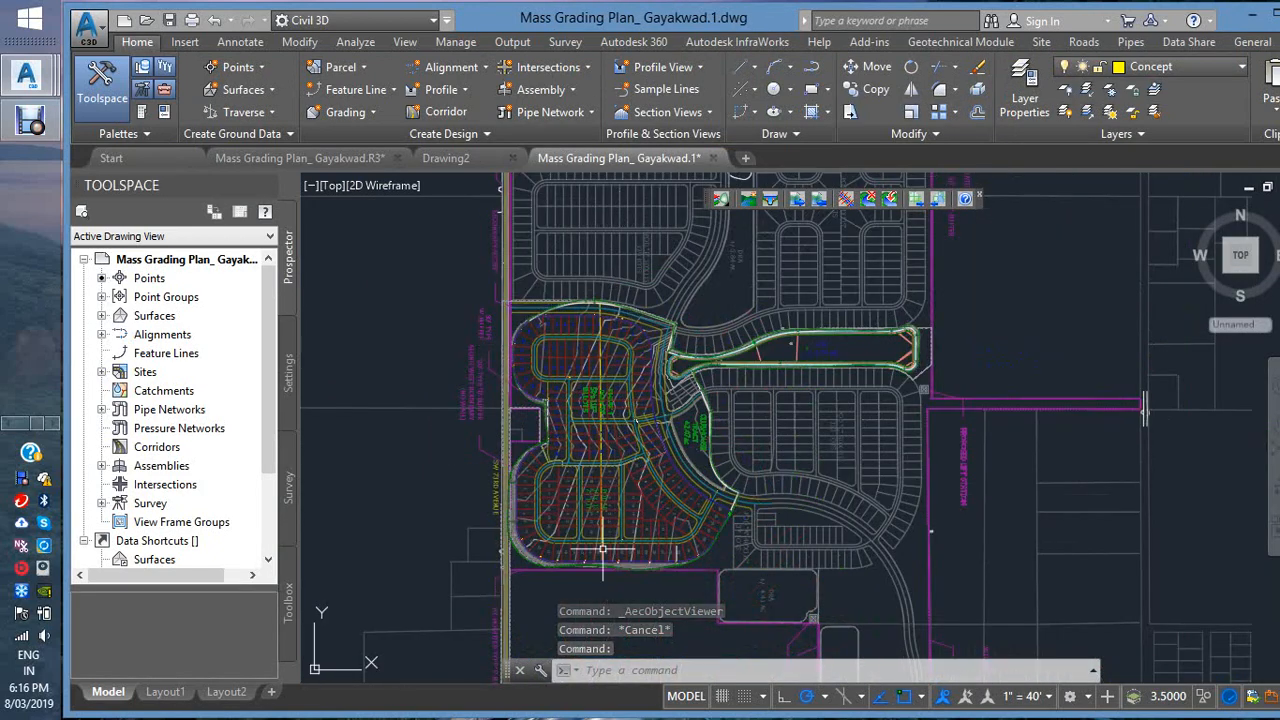
scroll(636, 422, "up", 2)
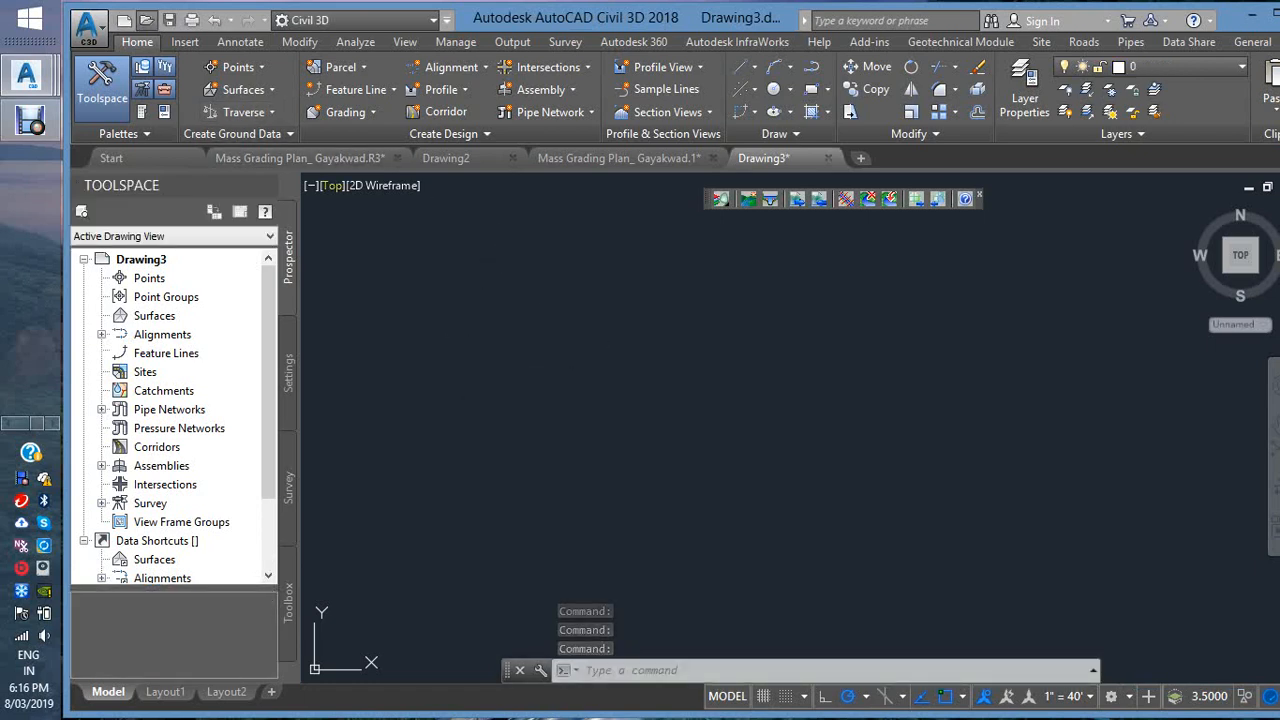
- Open the R1_S version of the Mass Grading Plan drawing from the R4 folder
left_click(146, 20)
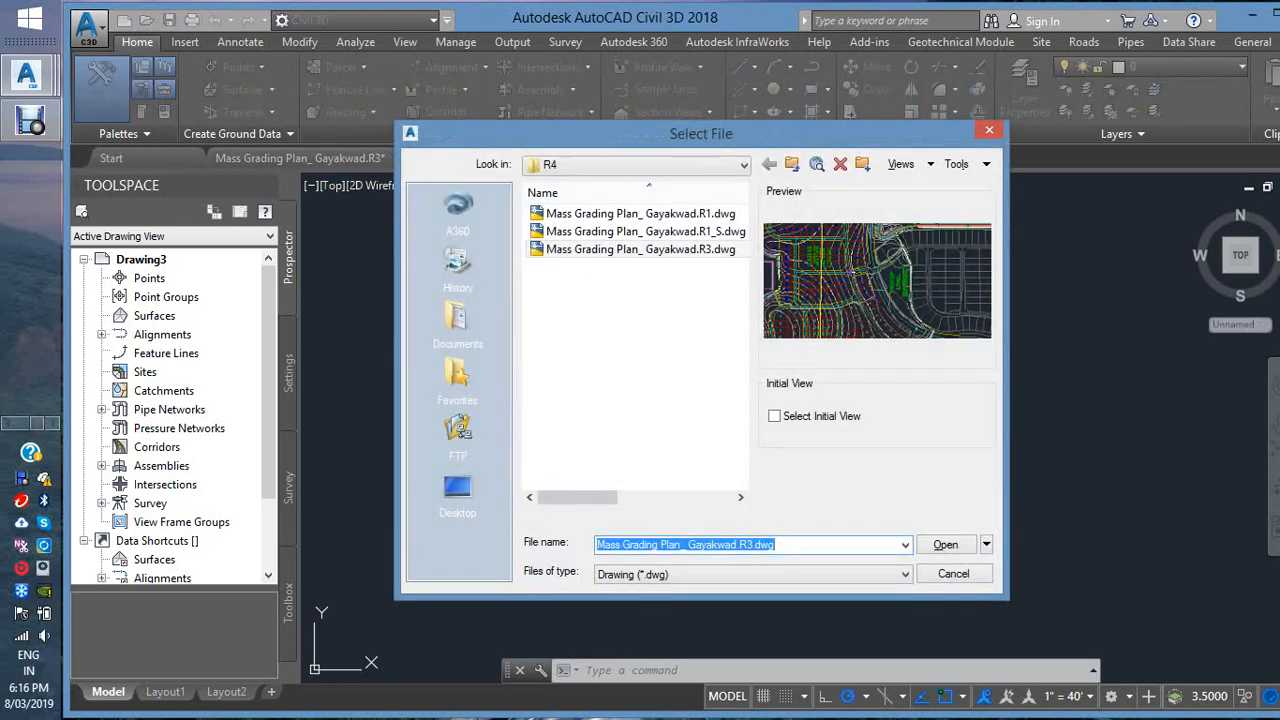
left_click(640, 232)
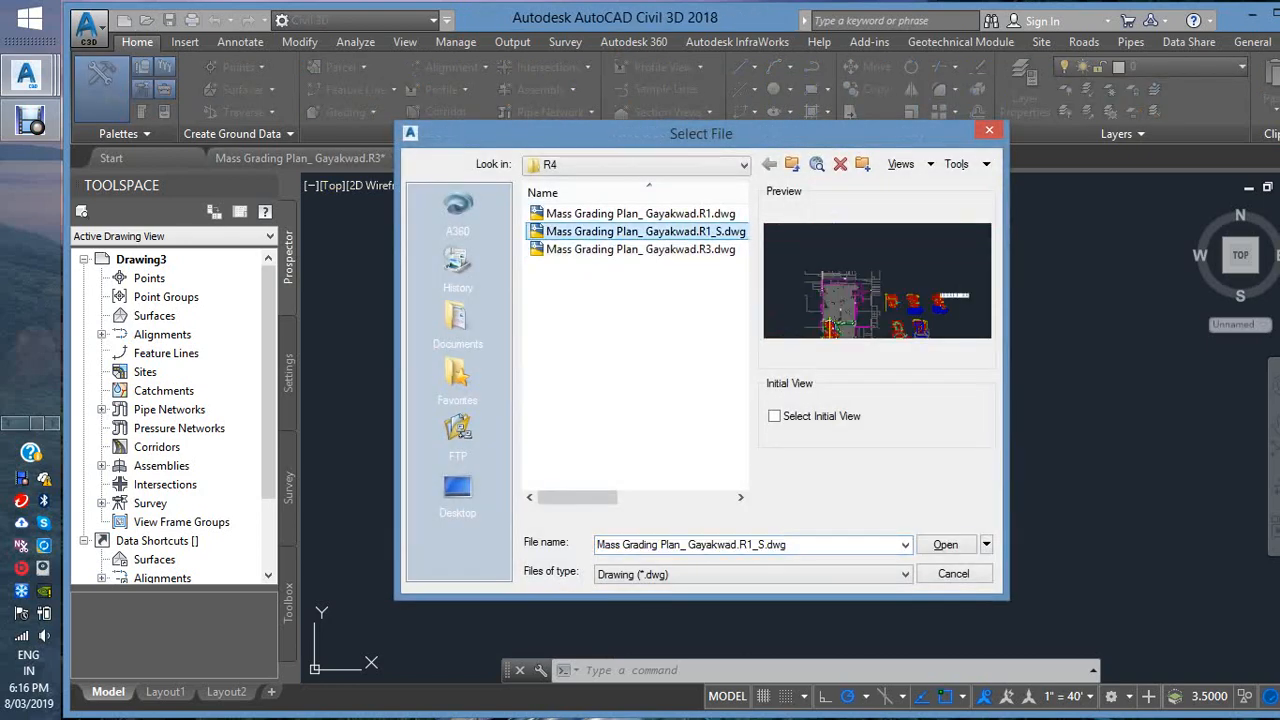
left_click(945, 545)
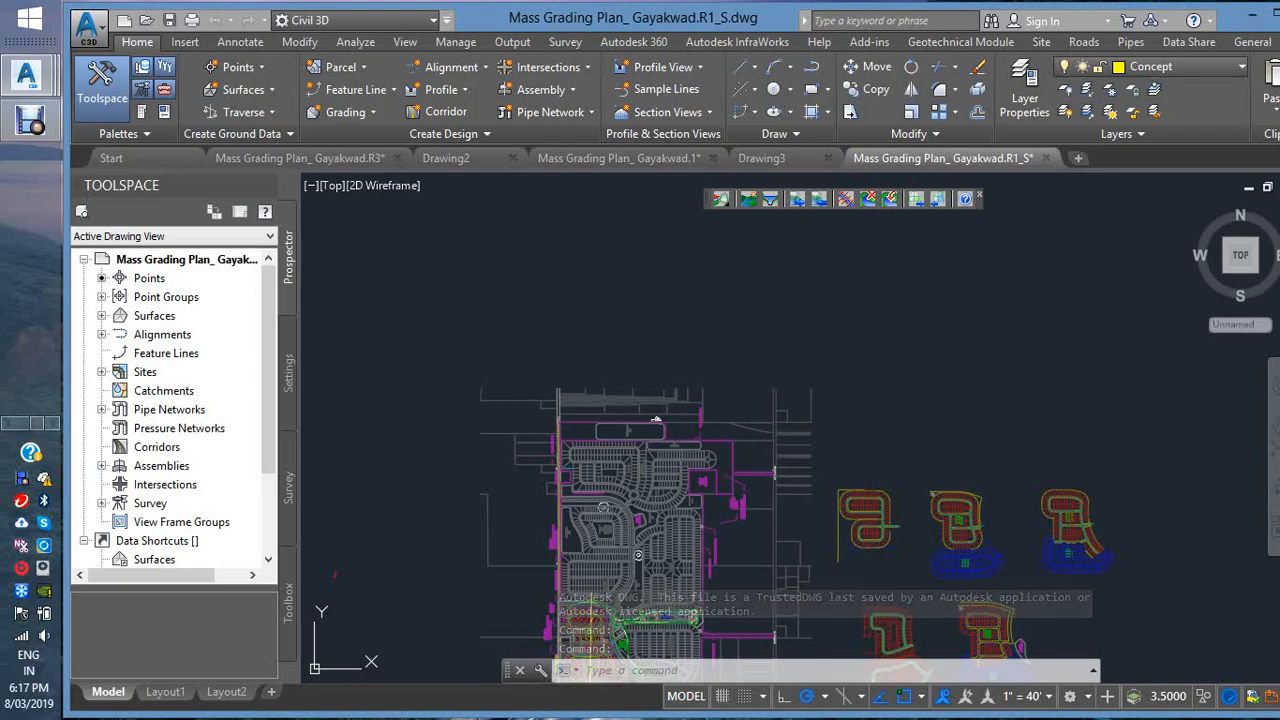
- Select the grading surface by its contours in Pod D and inspect it in 3D from several angles in the Object Viewer
scroll(487, 272, "down", 4)
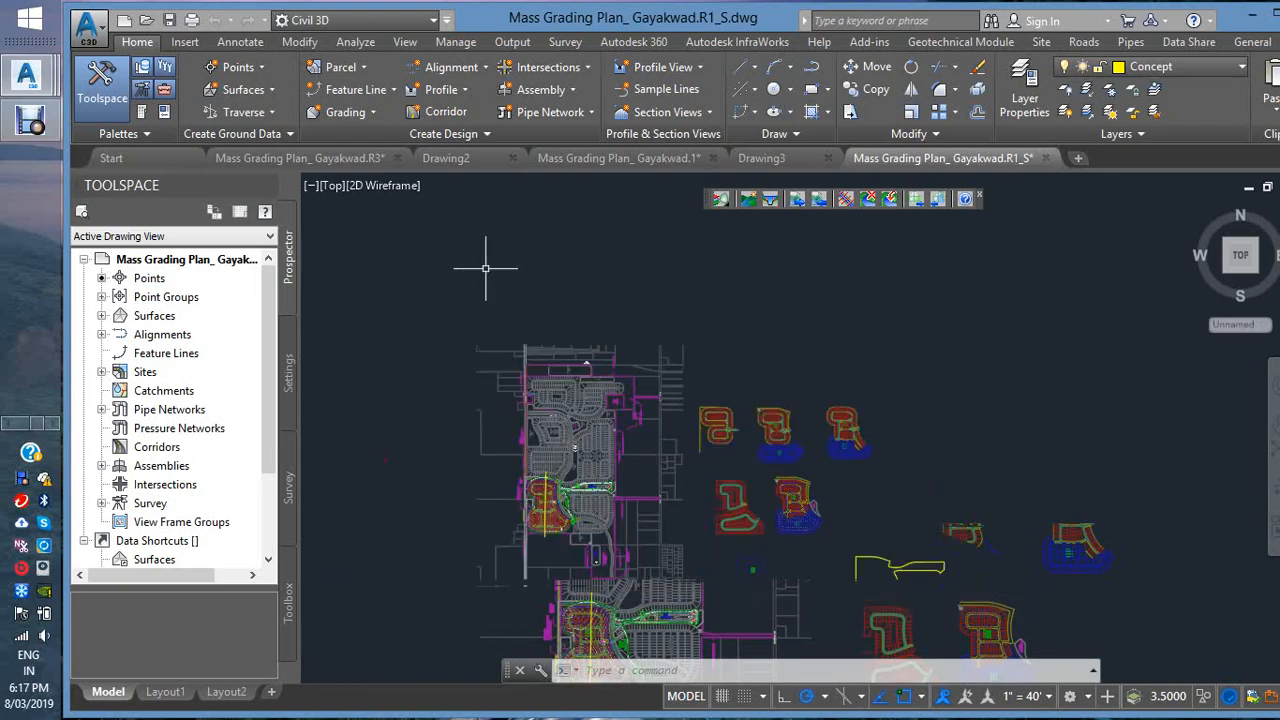
scroll(565, 405, "up", 8)
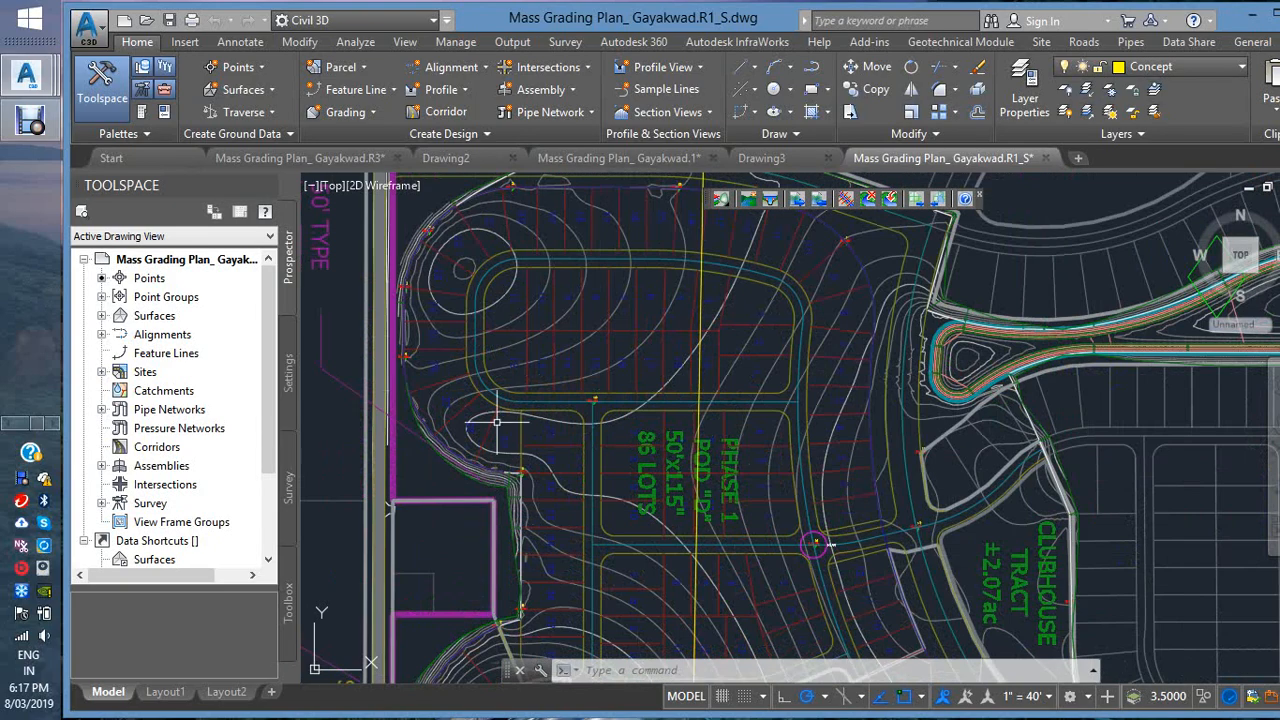
scroll(568, 395, "up", 6)
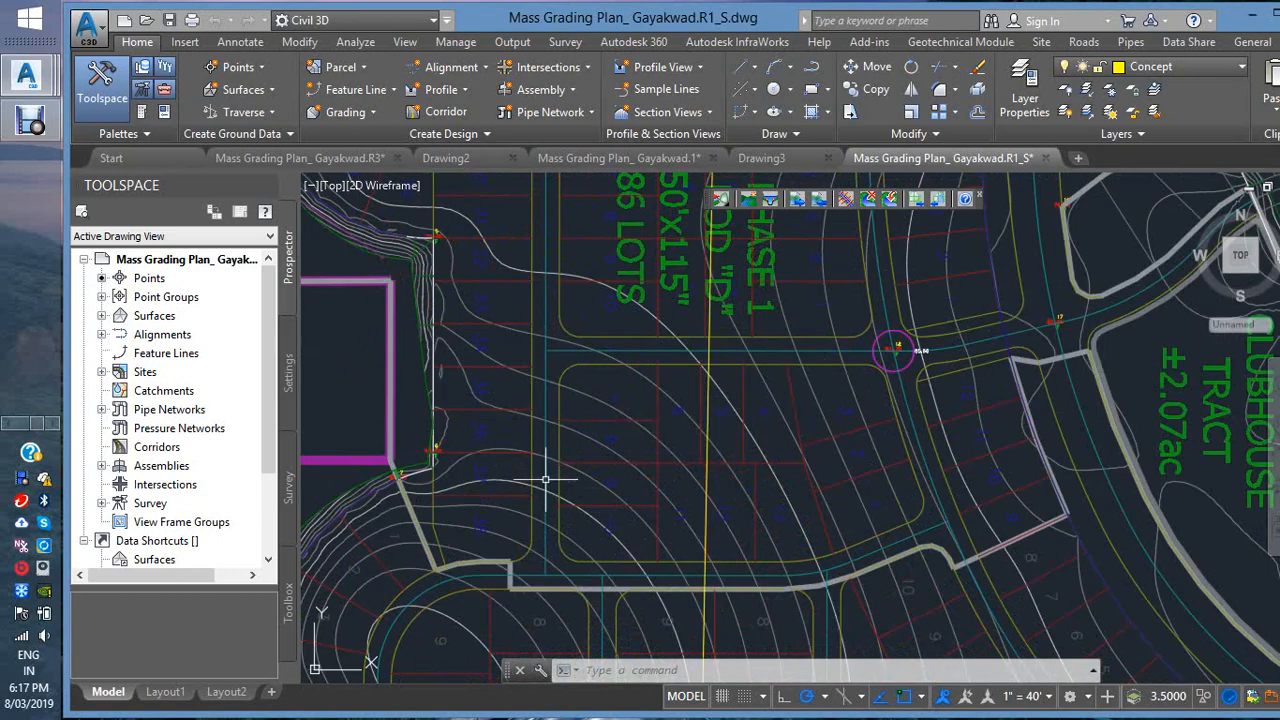
left_click(536, 488)
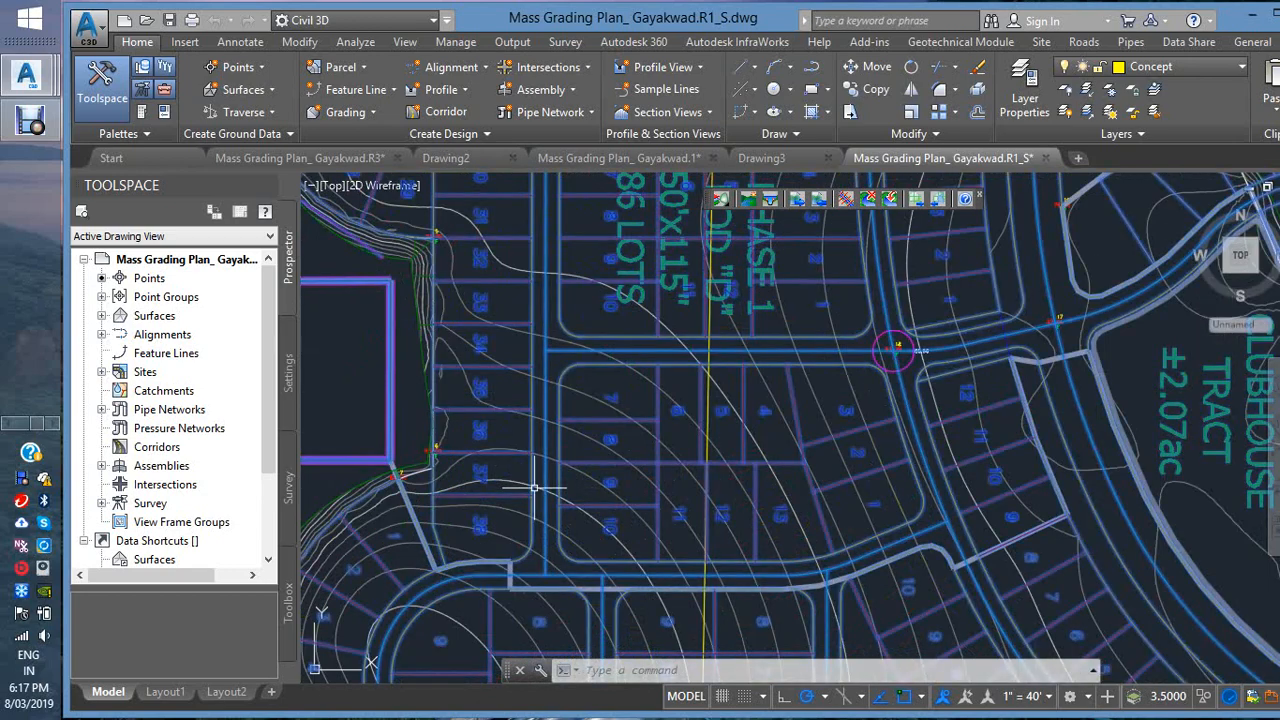
key("Escape")
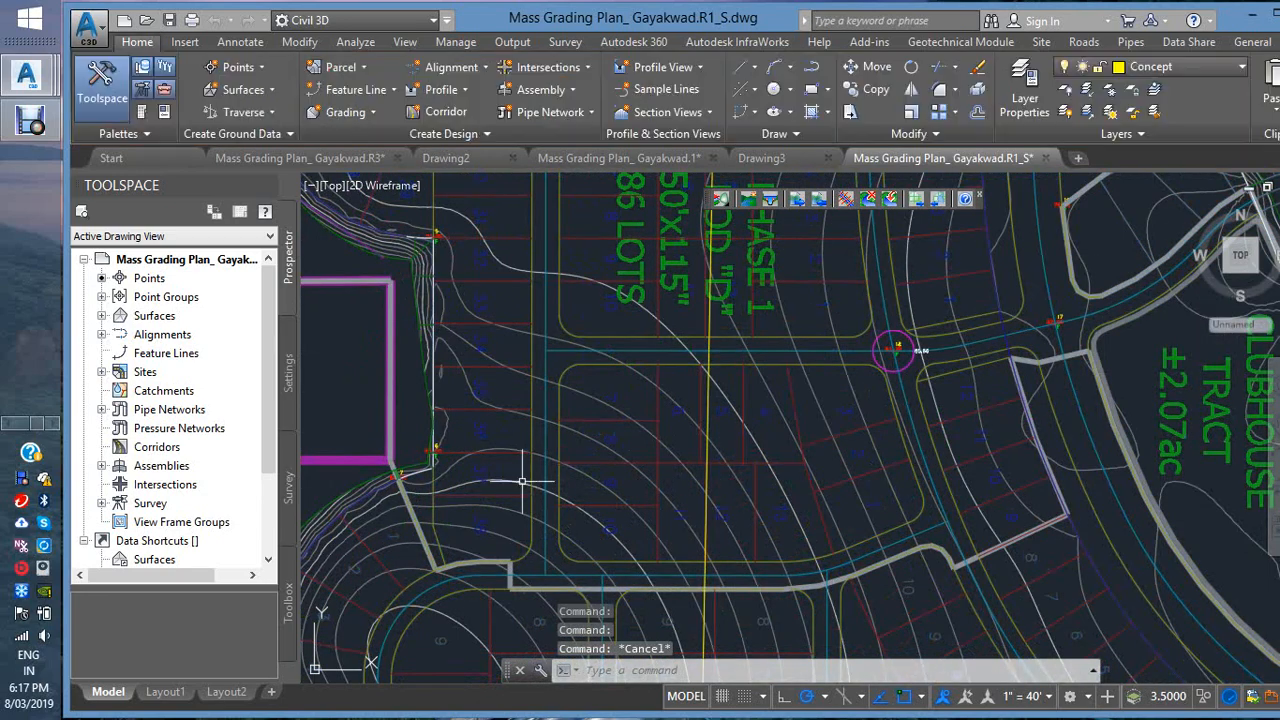
left_click(264, 89)
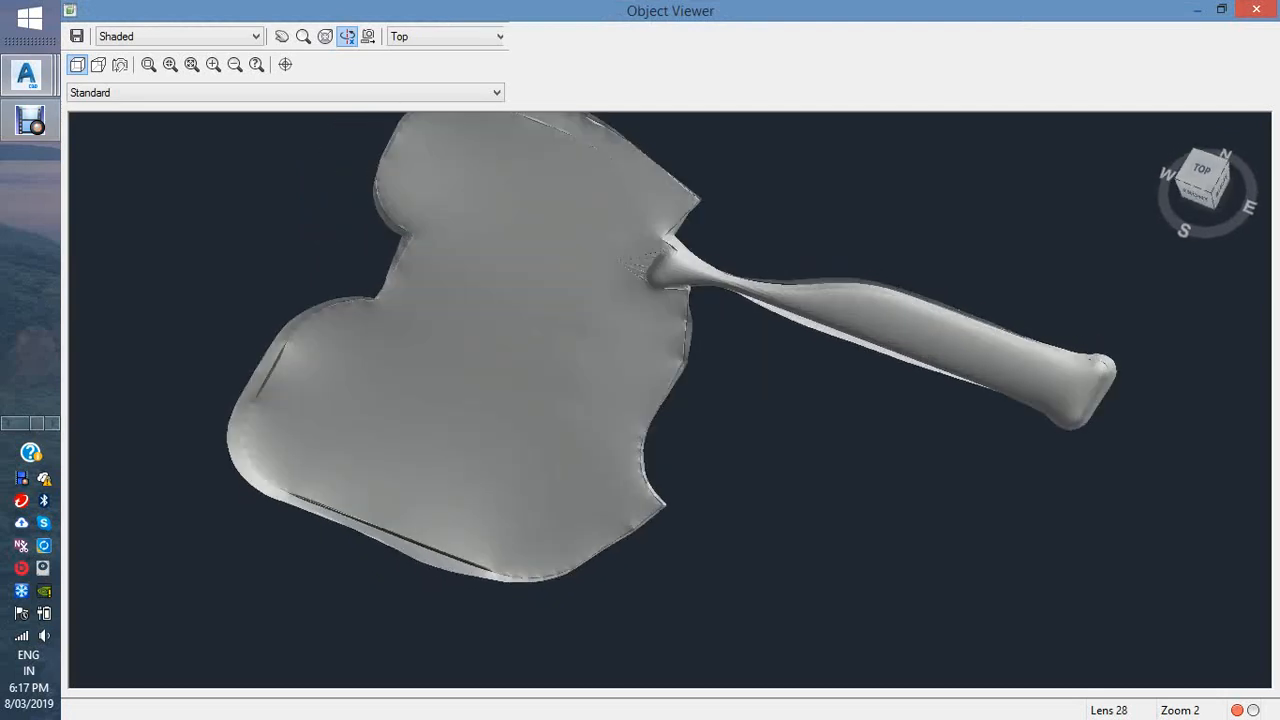
scroll(670, 400, "up", 5)
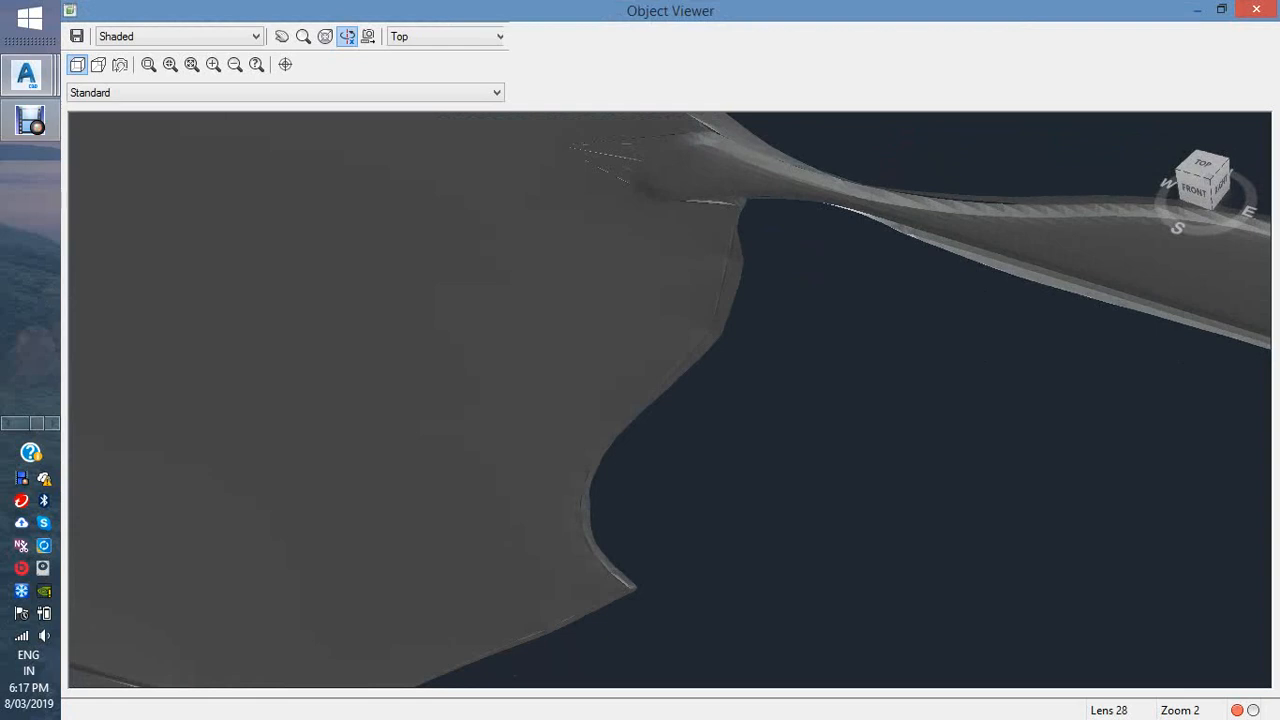
scroll(670, 400, "down", 4)
mouse_move(760, 400)
left_mouse_down()
mouse_move(560, 400)
mouse_move(500, 385)
mouse_move(550, 350)
mouse_move(590, 400)
mouse_move(520, 390)
mouse_move(560, 450)
mouse_move(500, 370)
mouse_move(725, 515)
left_mouse_up()
scroll(670, 400, "down", 4)
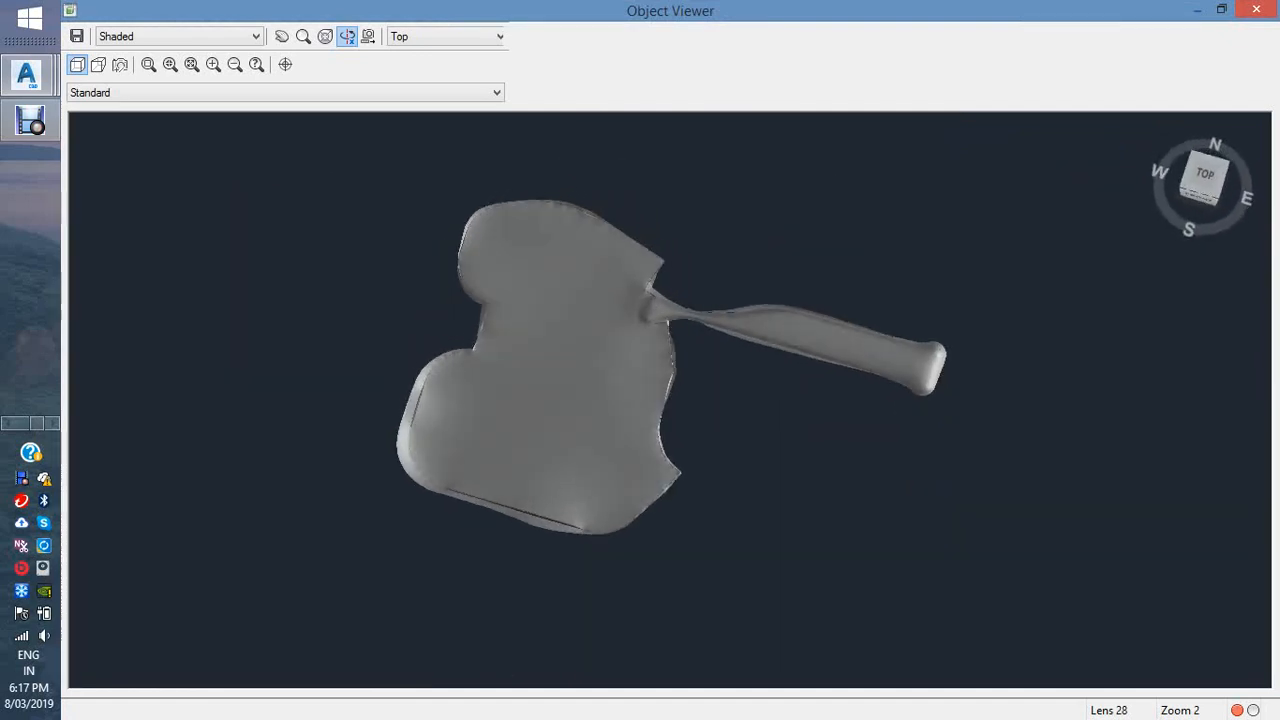
- Set the Object Viewer's visual style to Realistic and inspect the surface mesh from a low southeast angle
left_click(178, 36)
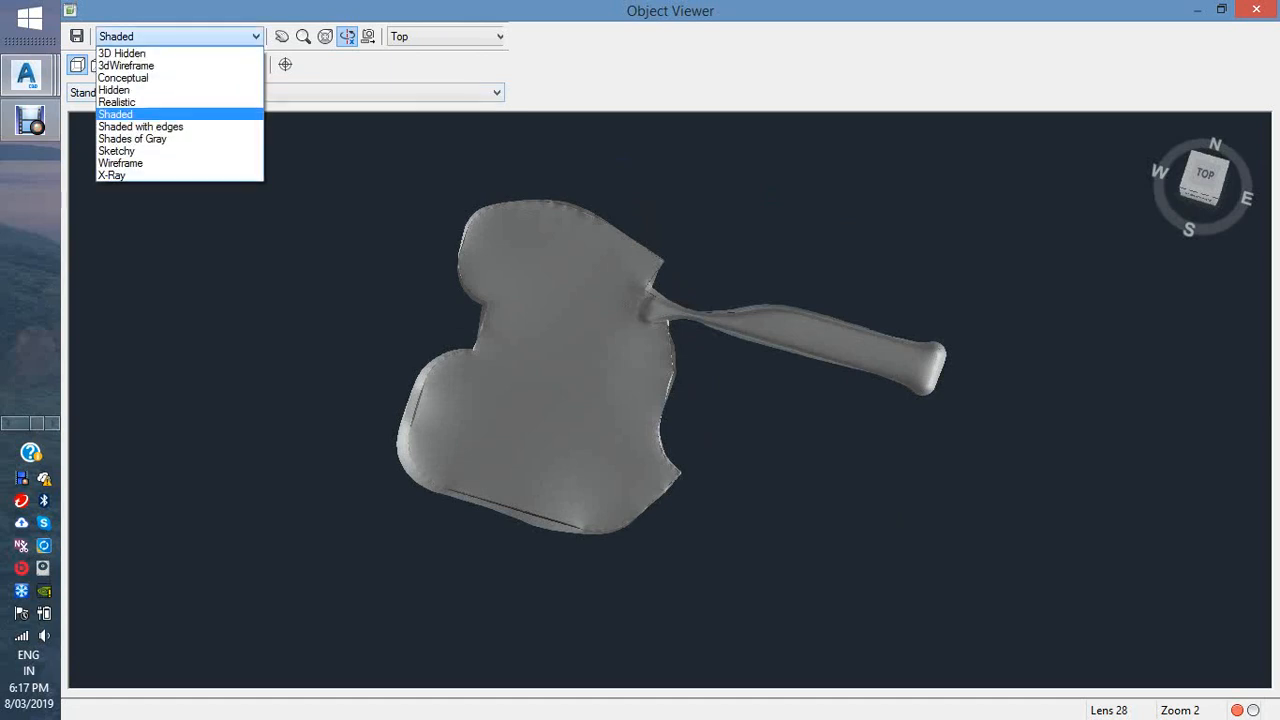
key("Up")
key("Up")
key("Return")
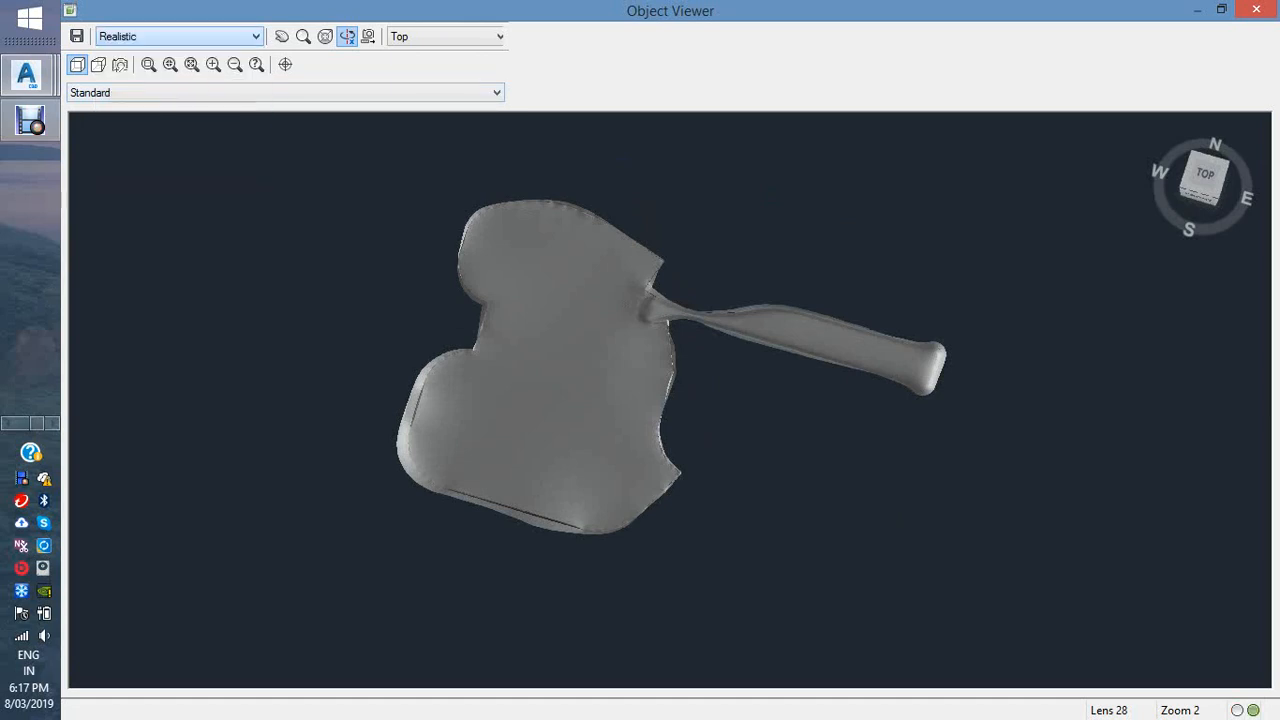
left_click_drag(670, 400, 622, 260)
scroll(645, 350, "up", 5)
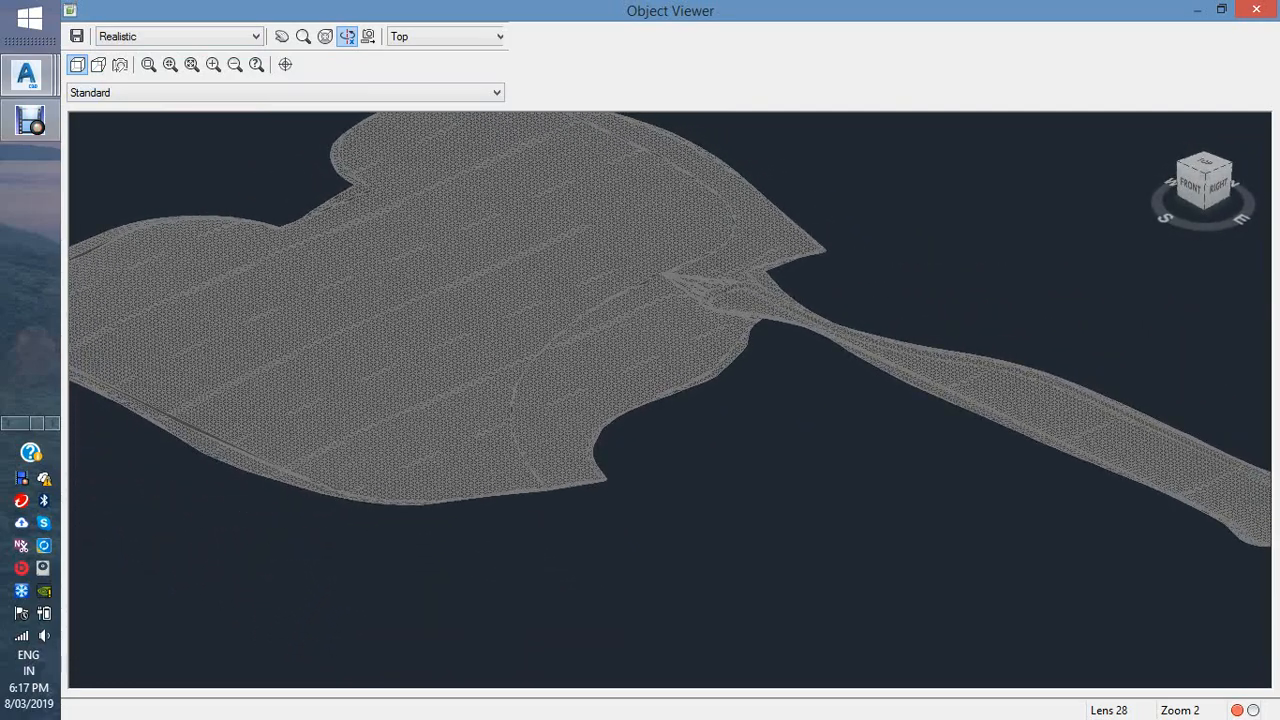
scroll(670, 400, "down", 3)
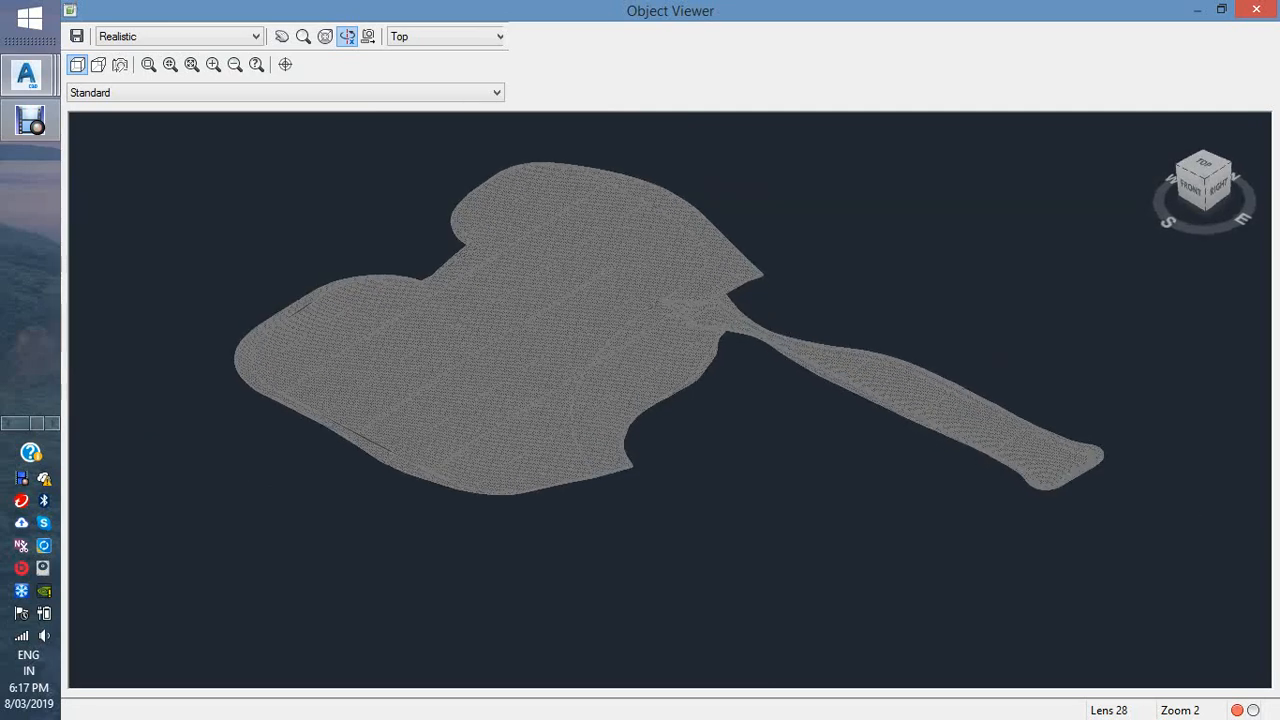
- Preview the grading surface in the Conceptual and 3dWireframe visual styles
left_click(256, 36)
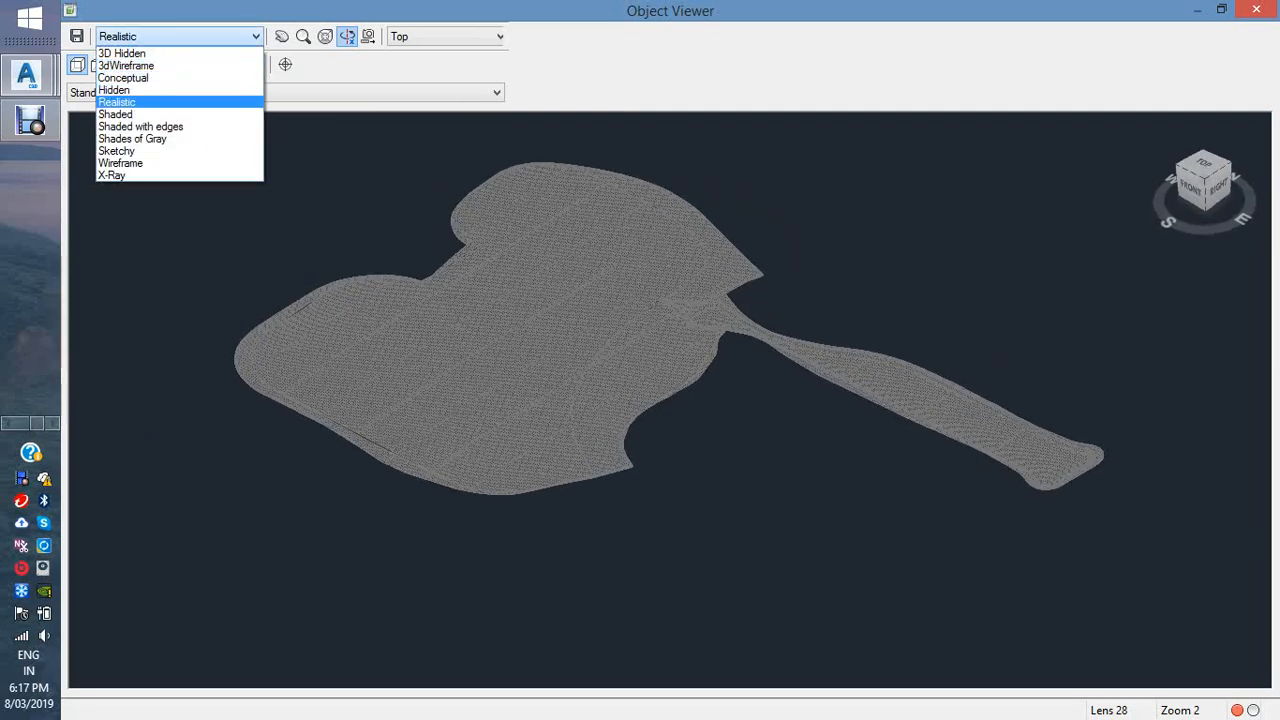
key("Return")
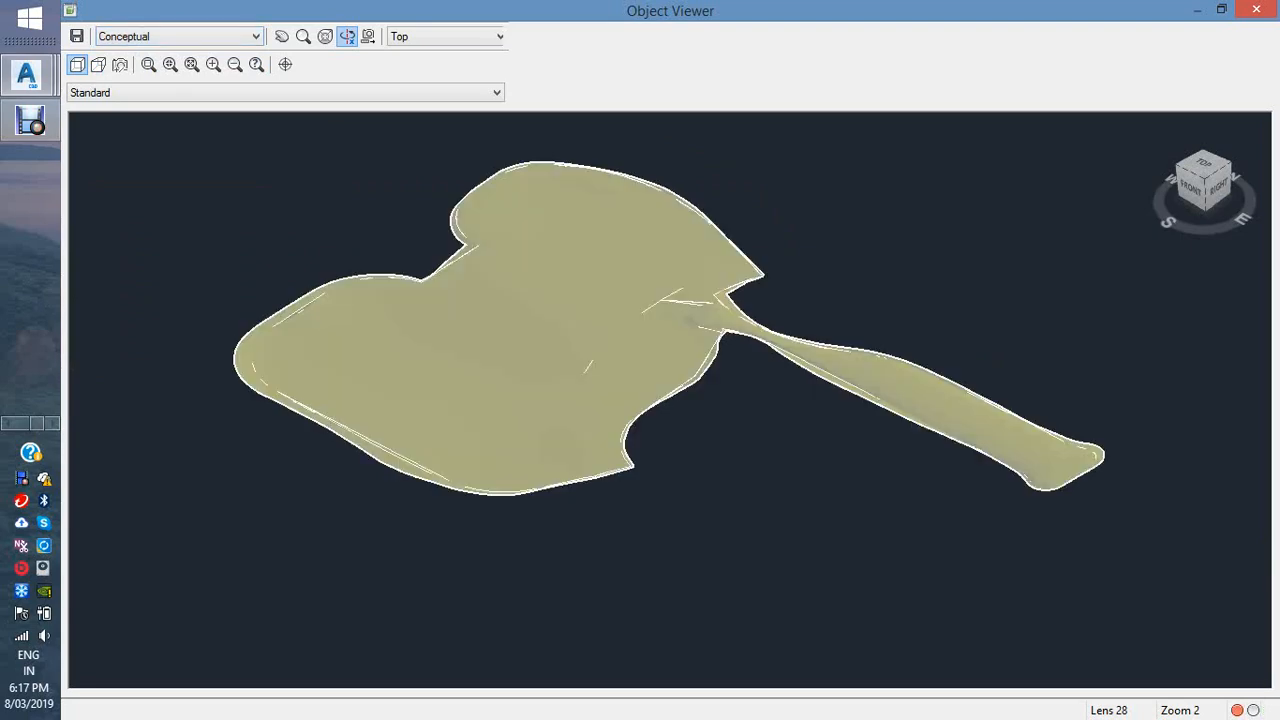
key("Up")
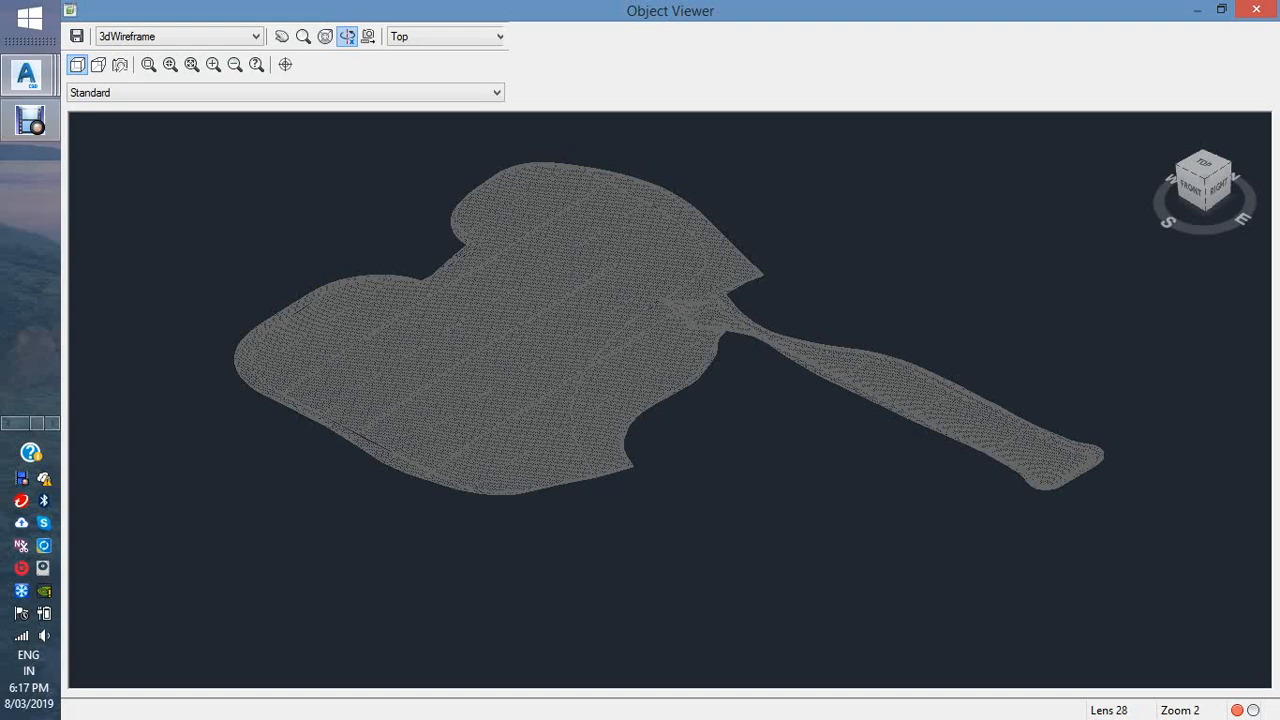
- Set the visual style back to Shaded, inspect the pond and side slopes up close, and close the Object Viewer
key("alt+Down")
key("Down")
key("Down")
key("Down")
key("Down")
key("Return")
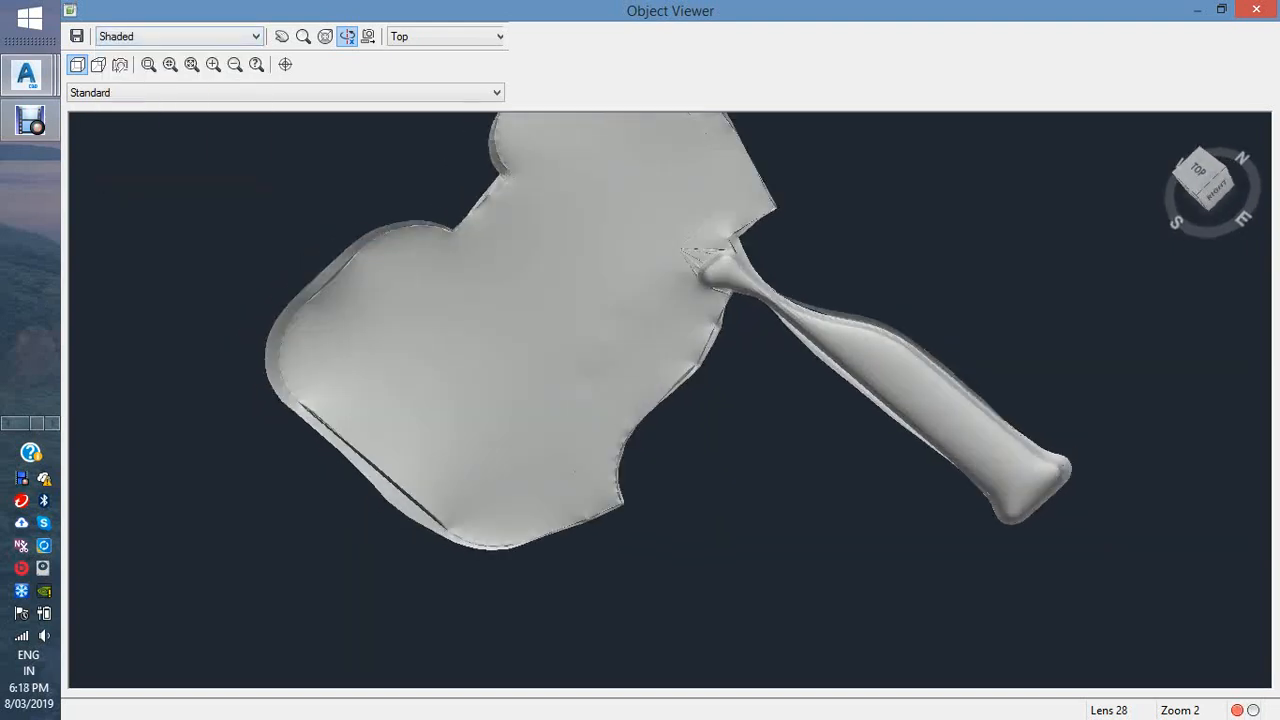
scroll(677, 403, "up", 3)
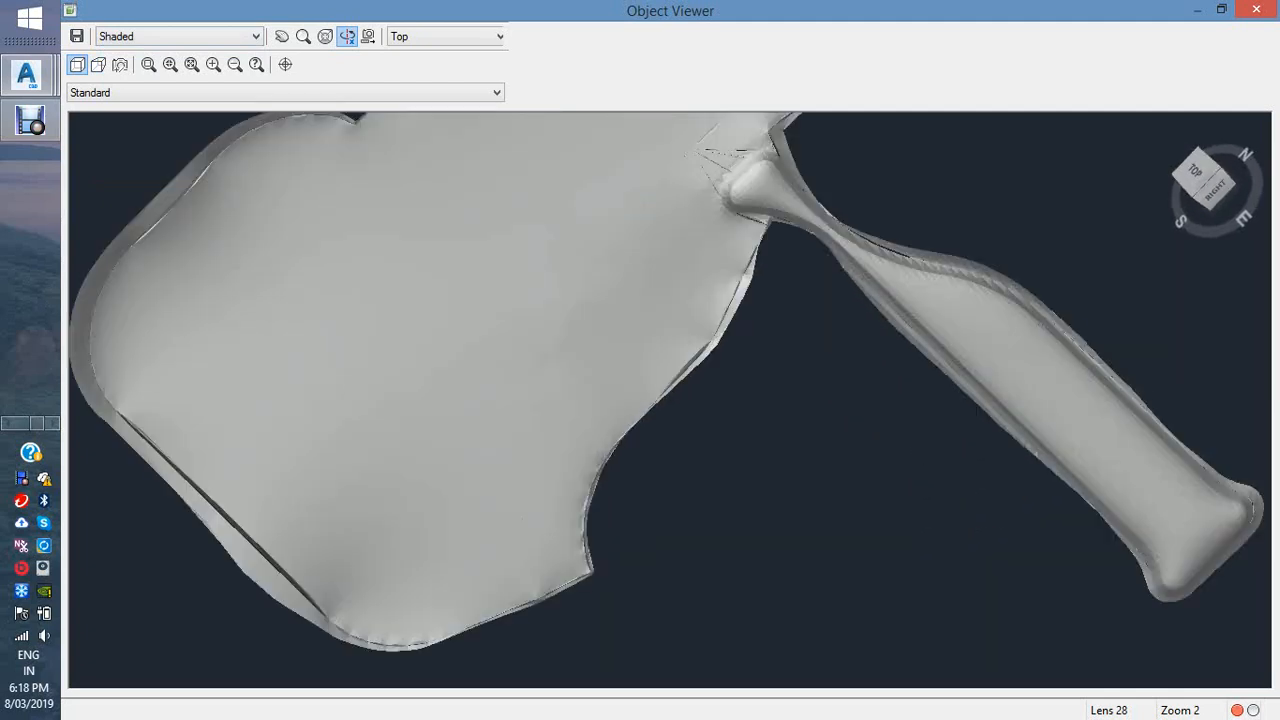
left_click(1256, 9)
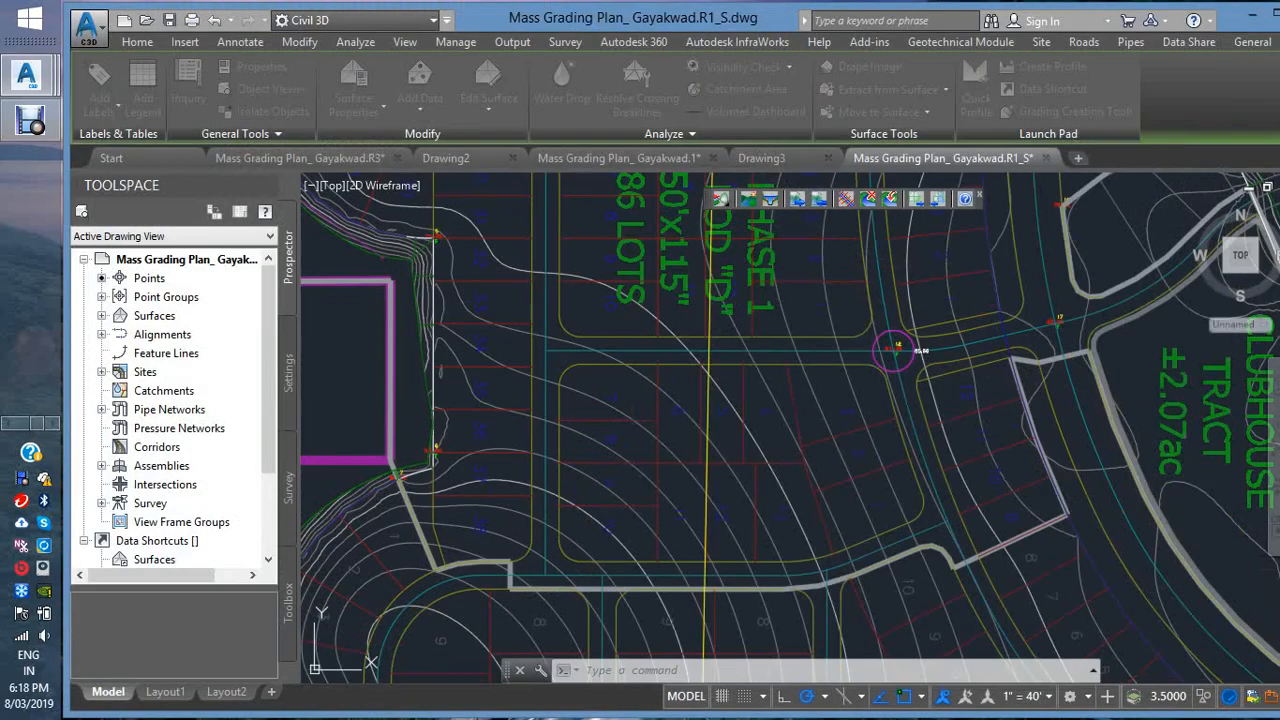
- Examine the selected surface's contours across Pod B and the western side slope in plan view
scroll(592, 430, "down", 4)
scroll(545, 507, "up", 2)
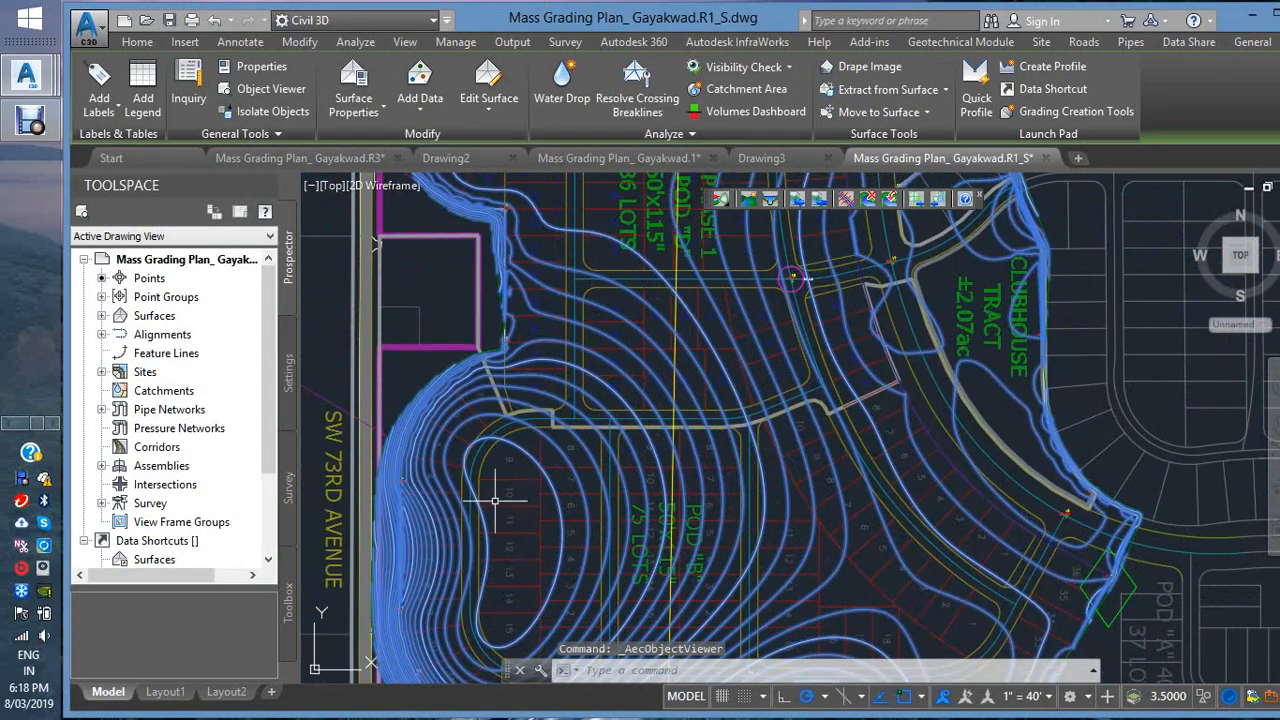
left_click(556, 485)
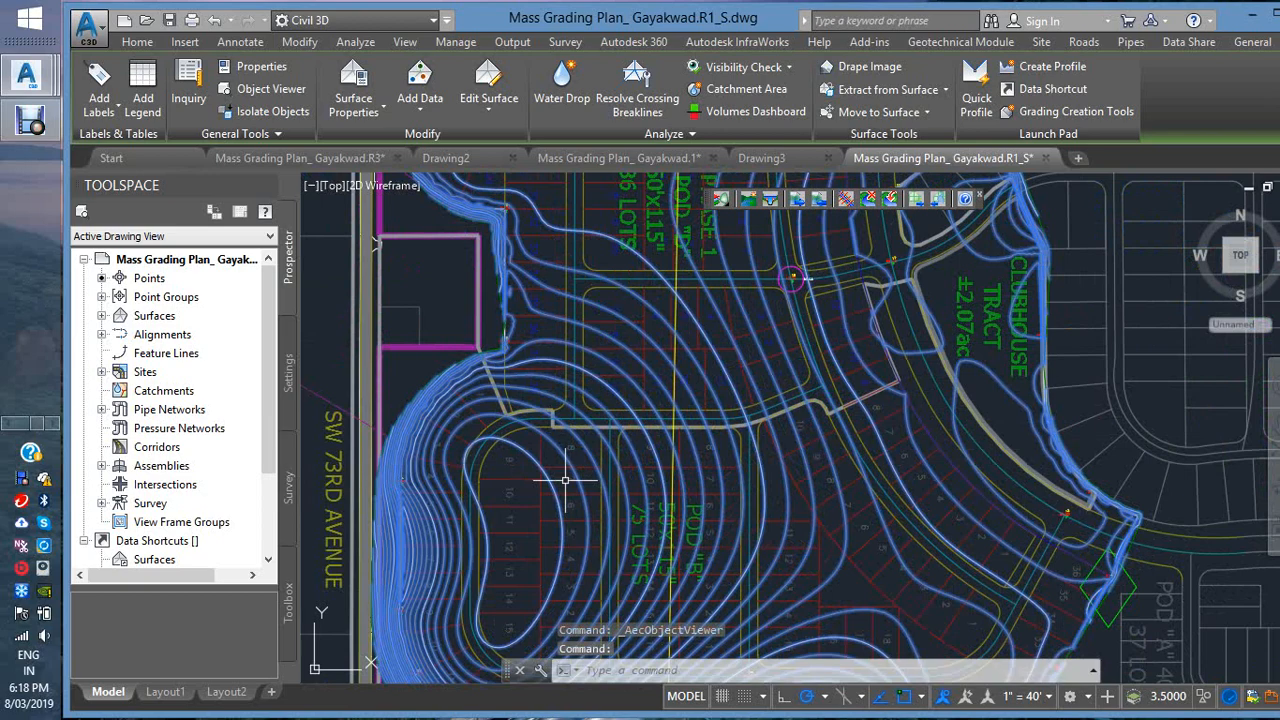
left_click(565, 481)
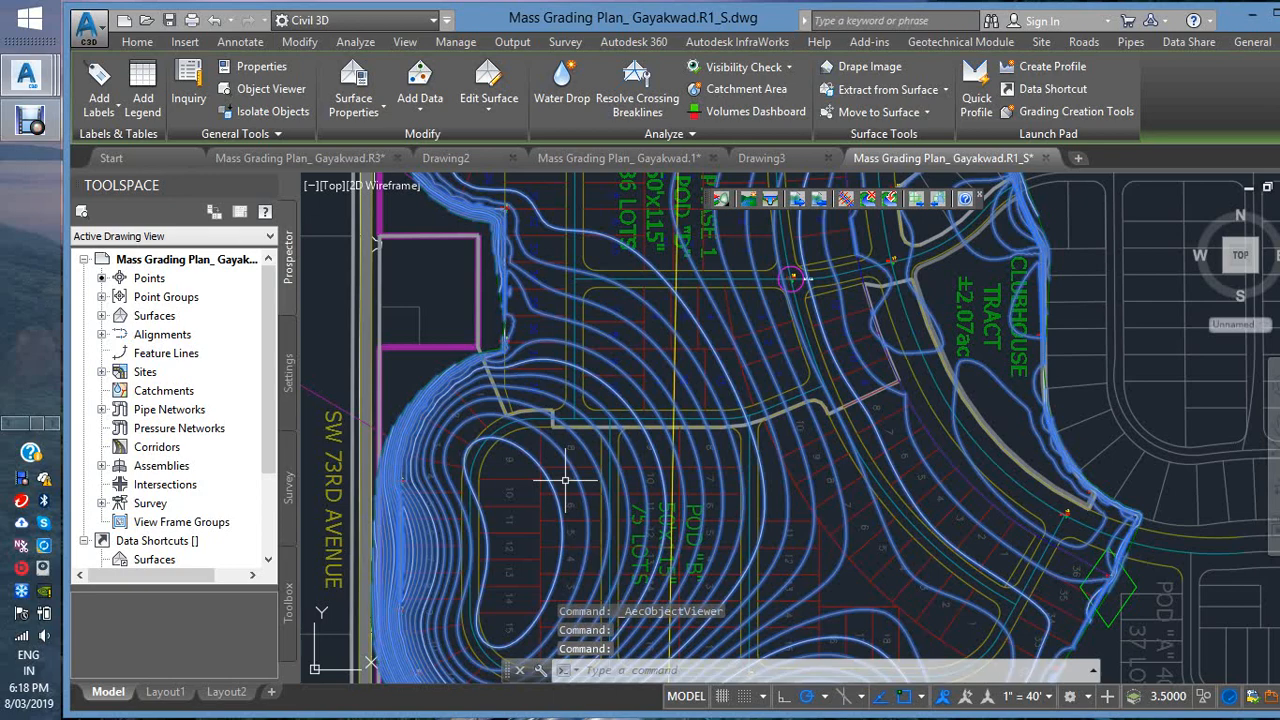
key("super+c")
left_click_drag(565, 480, 615, 543)
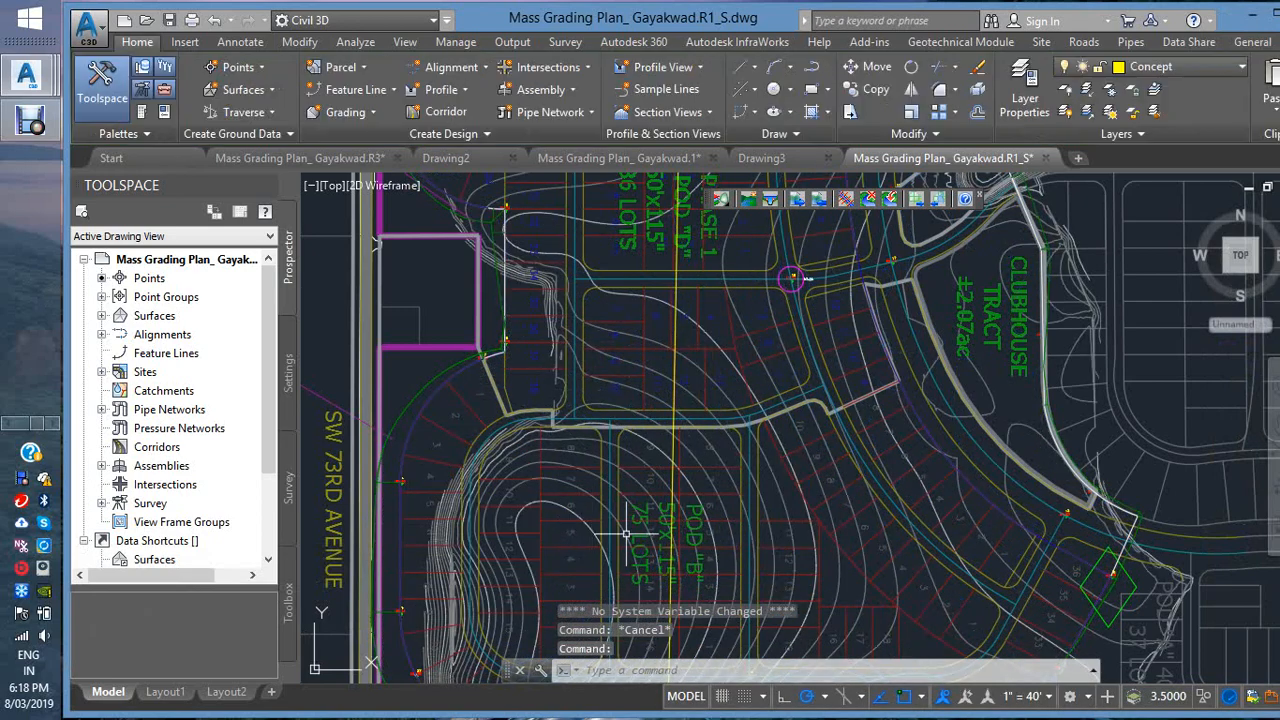
key("Escape")
key("ctrl+z")
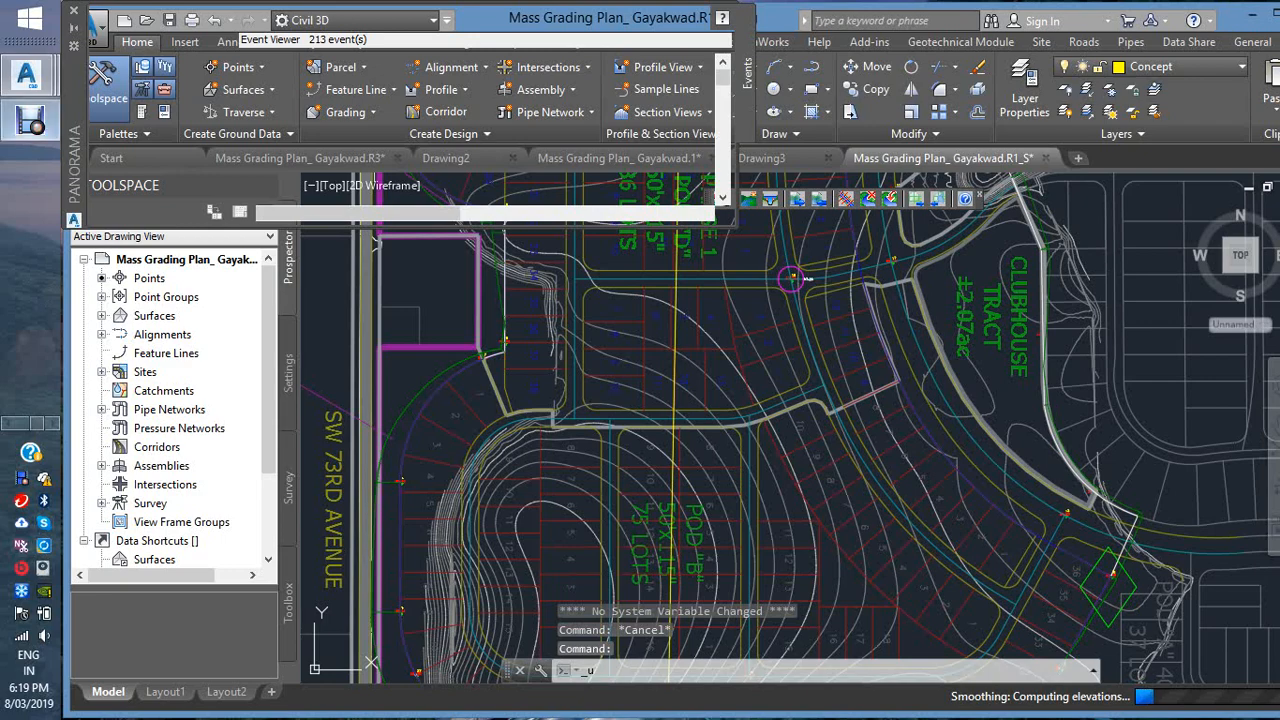
left_click(30, 120)
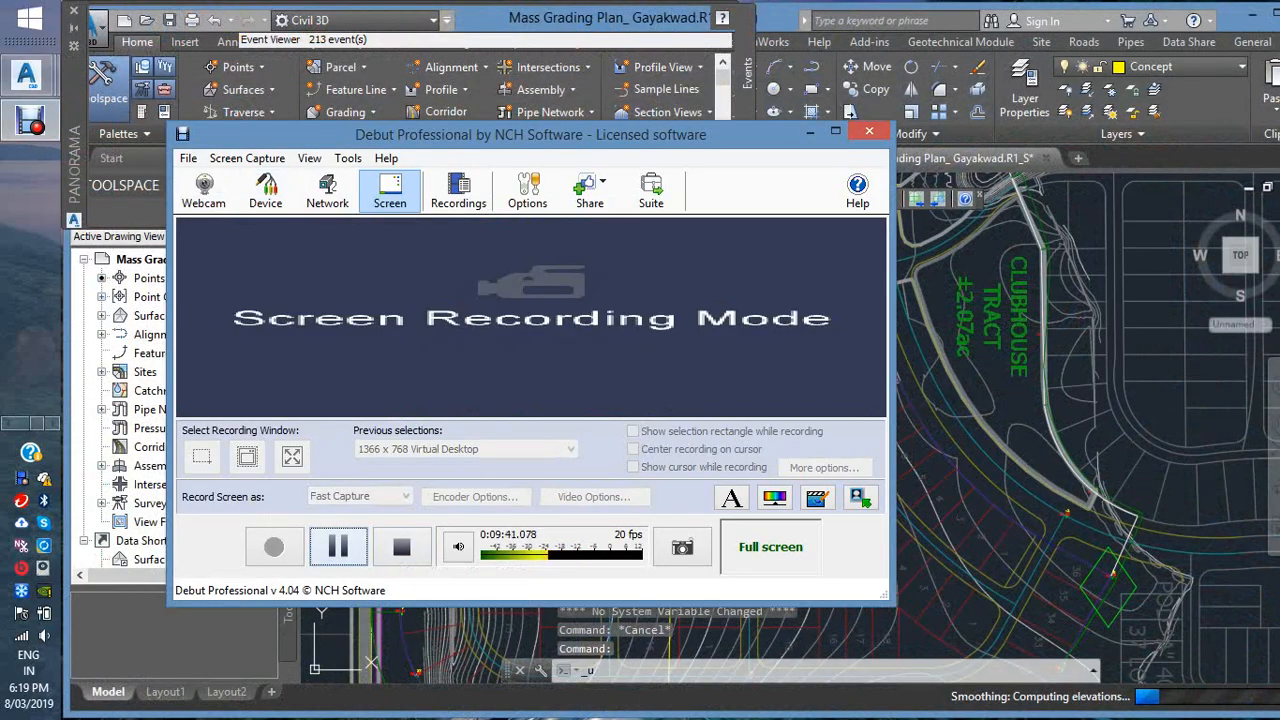
left_click(338, 546)
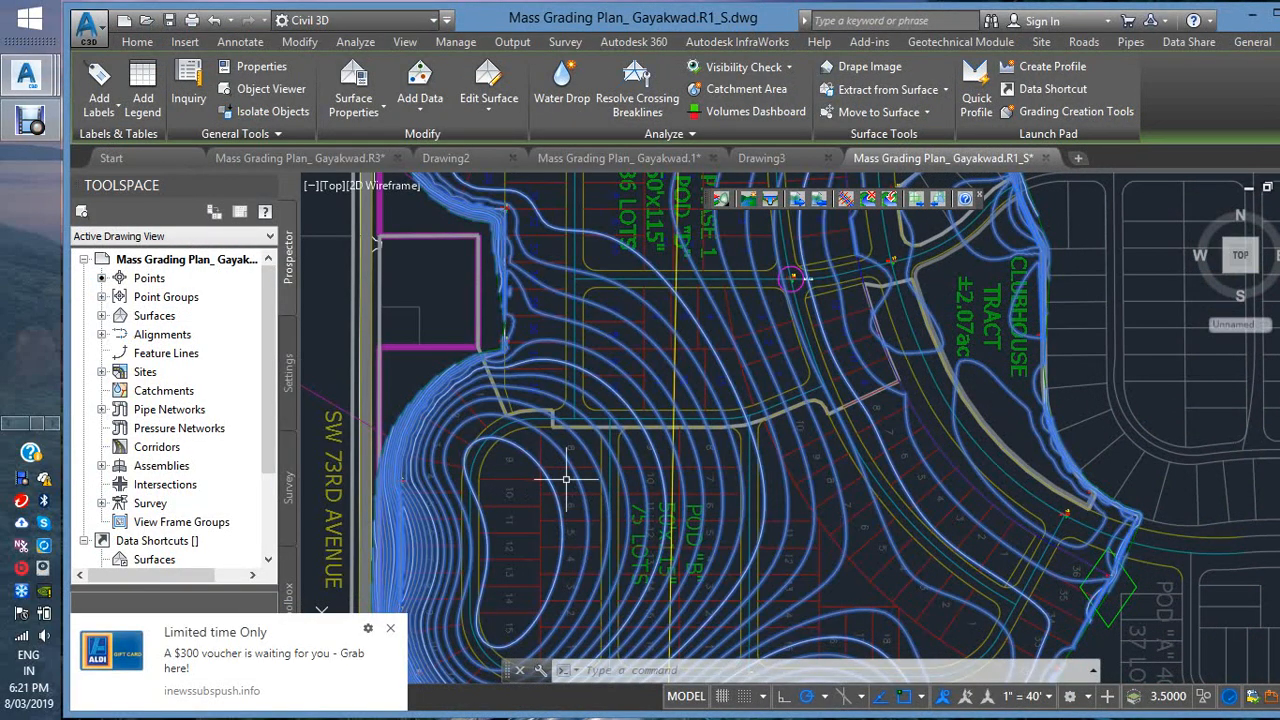
- Create 2D polyline water drop paths on layer 0 from start points in the Pod B lots on the Combine surface
left_click(562, 88)
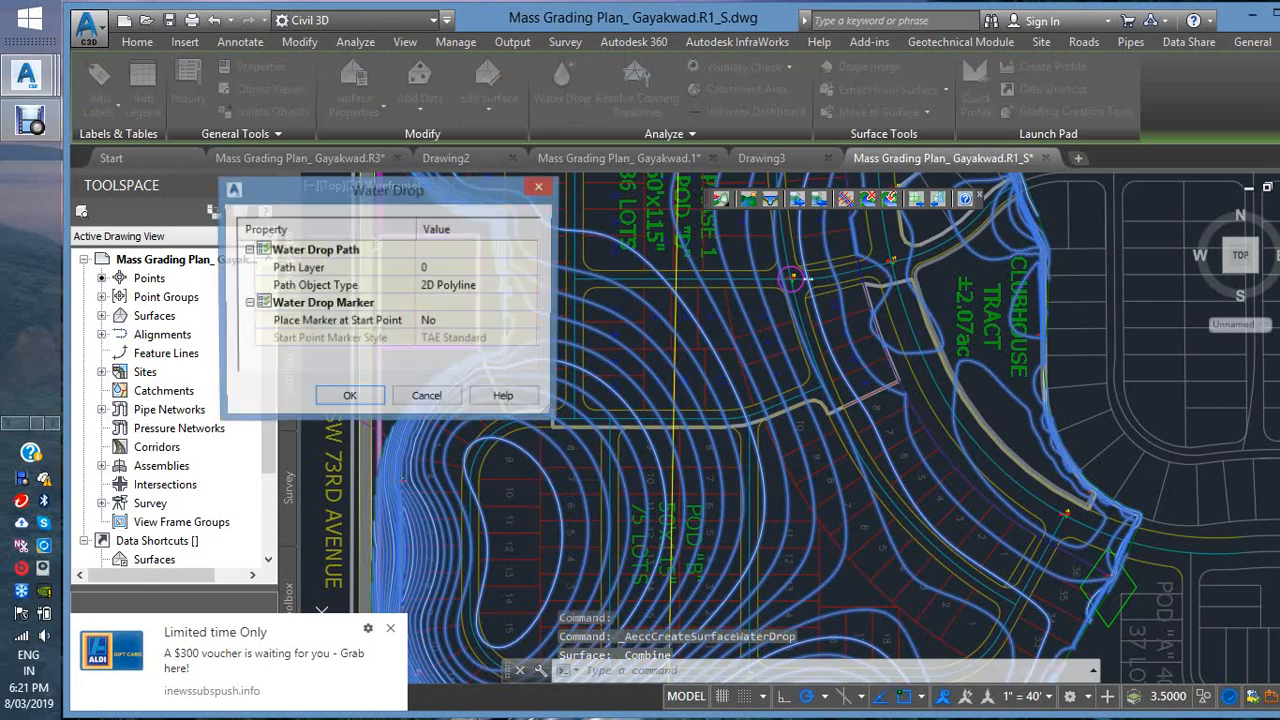
left_click(349, 398)
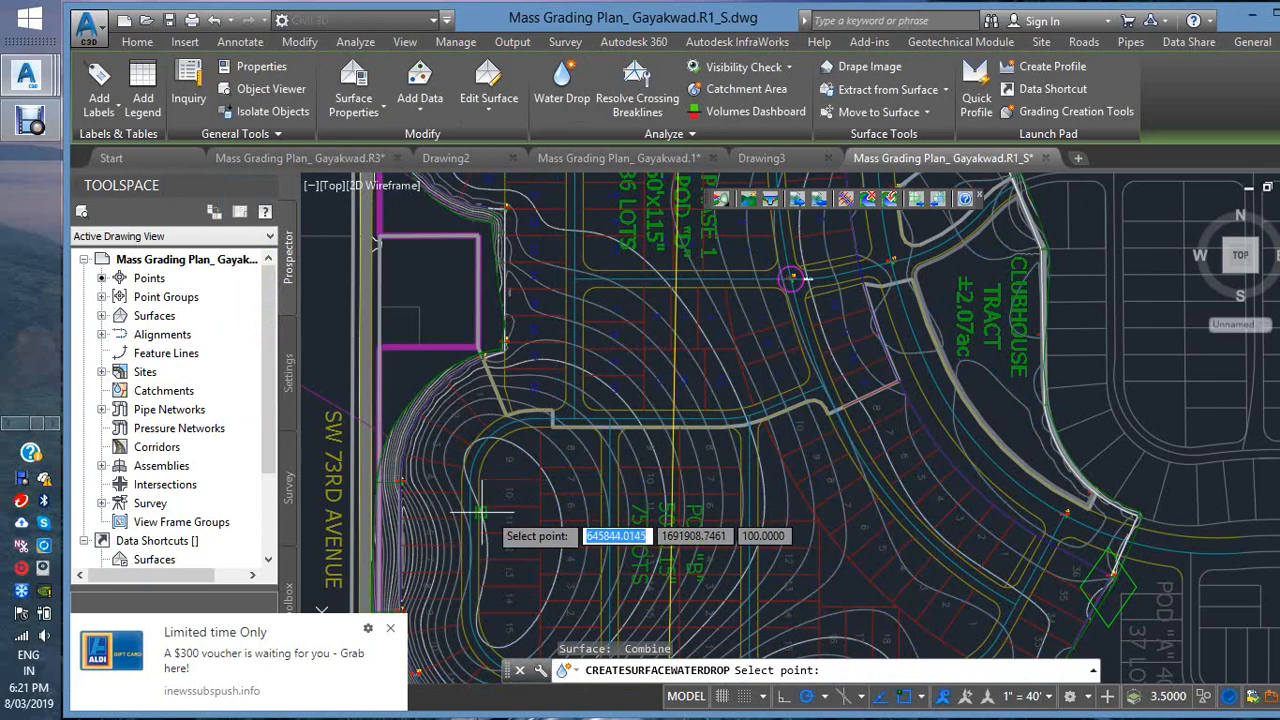
left_click(530, 514)
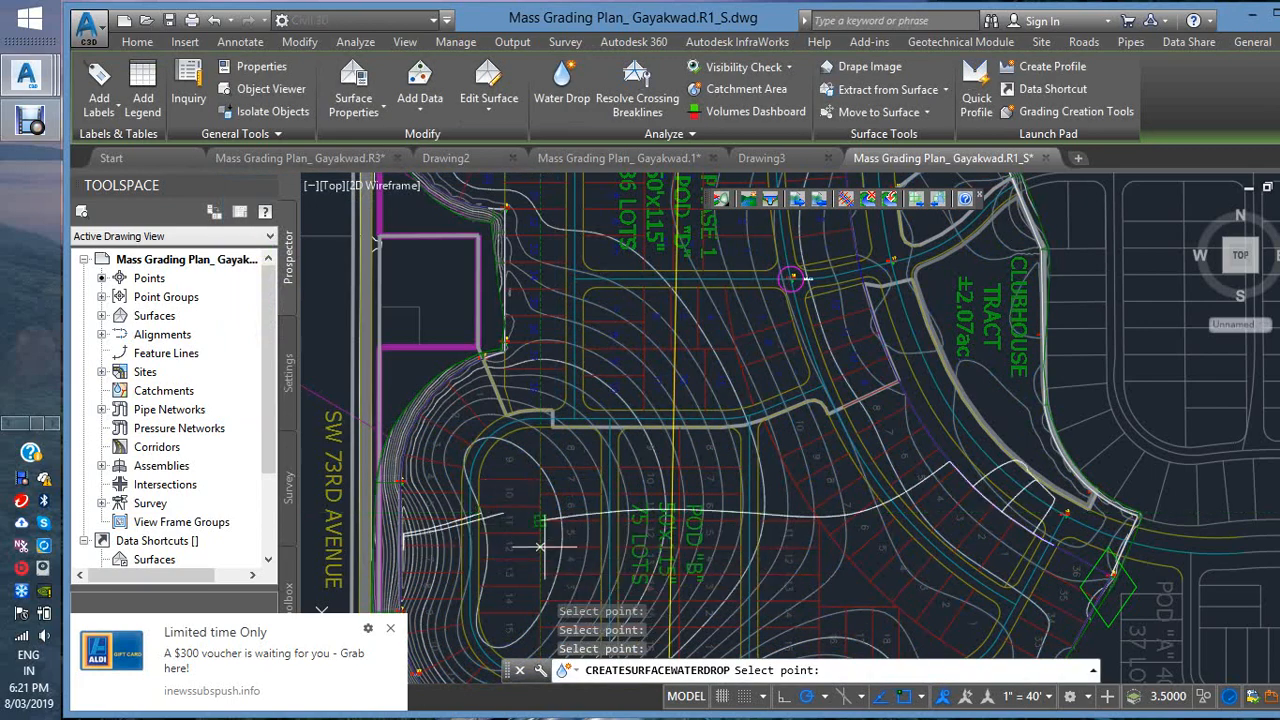
left_click(540, 506)
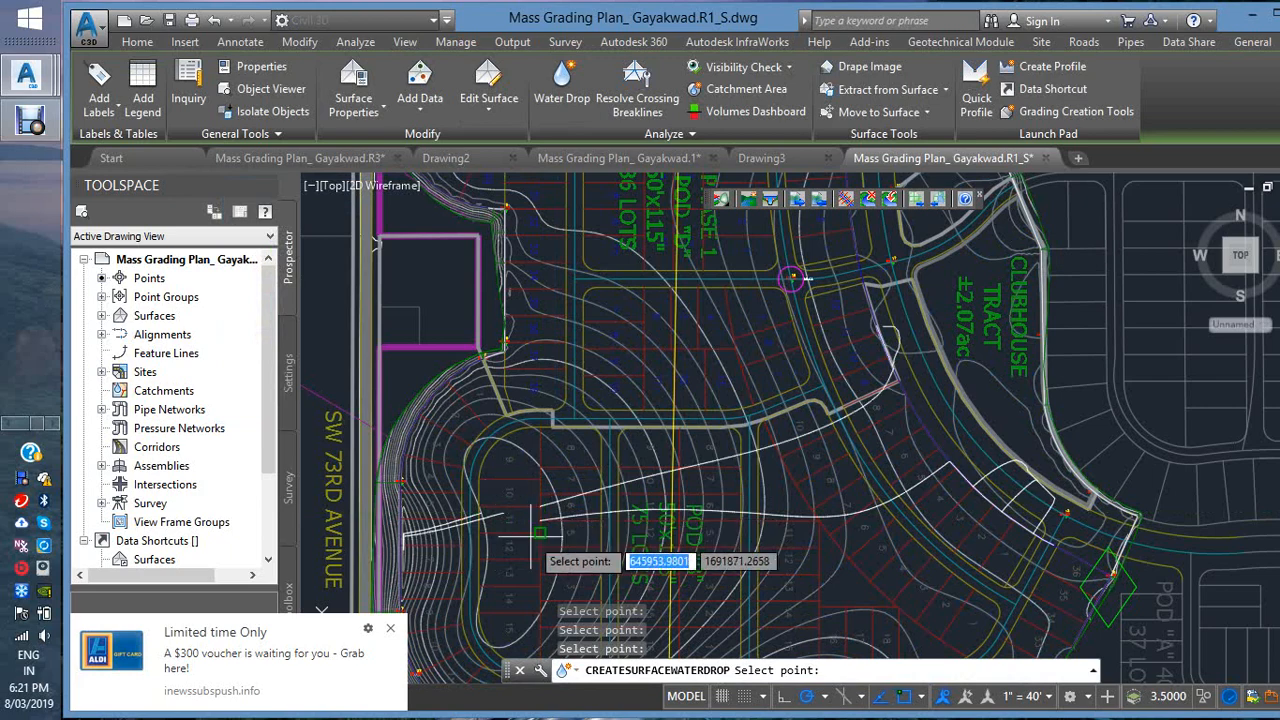
left_click(542, 467)
- Add water drop paths from two start points in the western part of Pod D and end the command
scroll(664, 541, "down", 5)
scroll(629, 485, "up", 5)
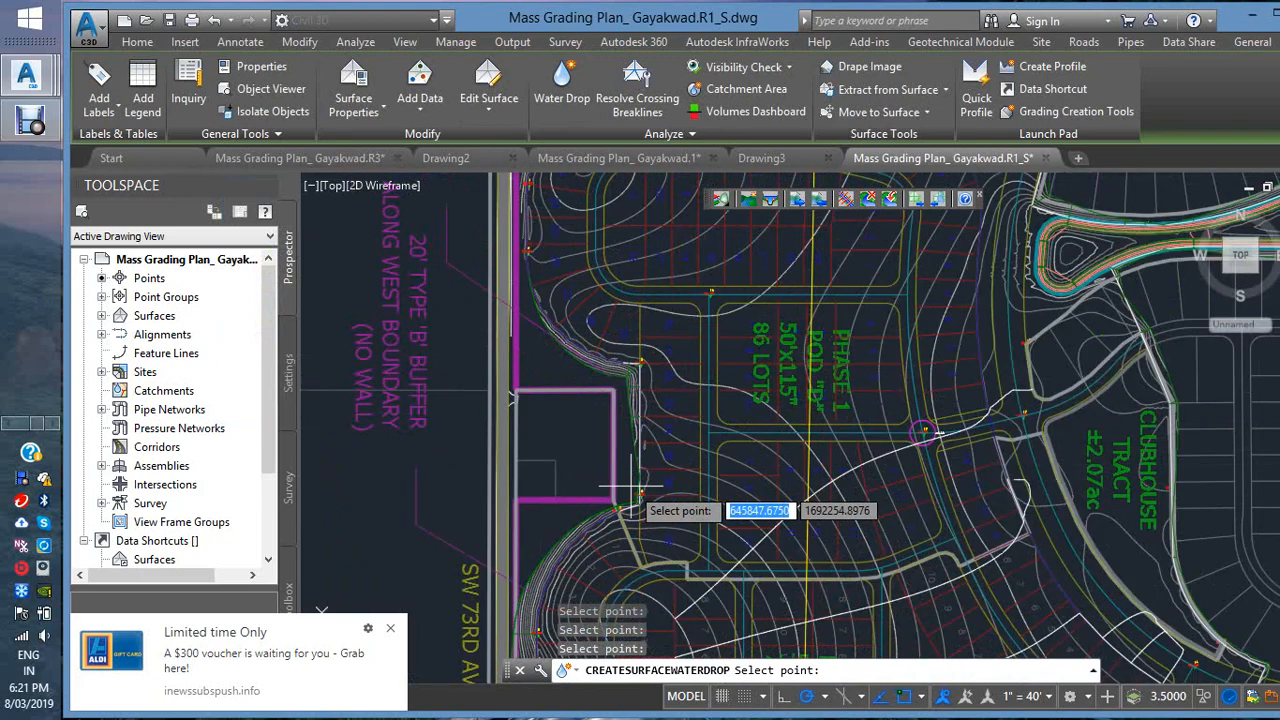
left_click(698, 494)
left_click(715, 300)
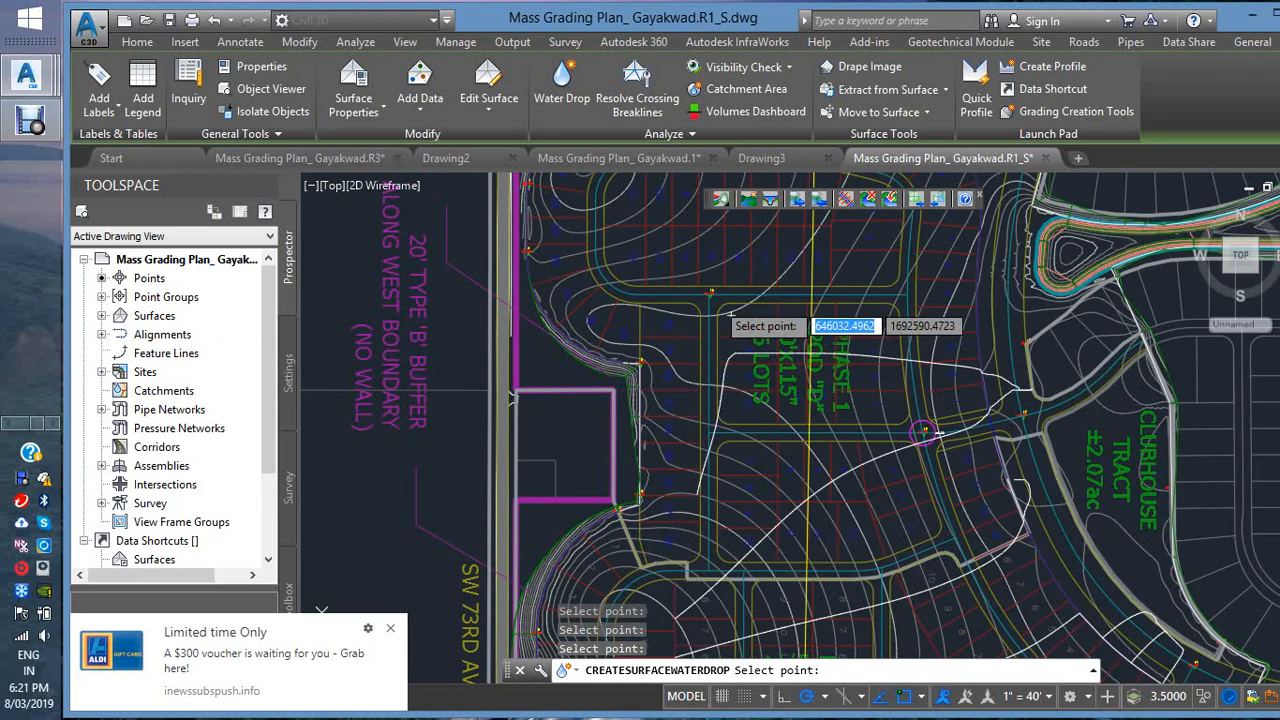
key("Escape")
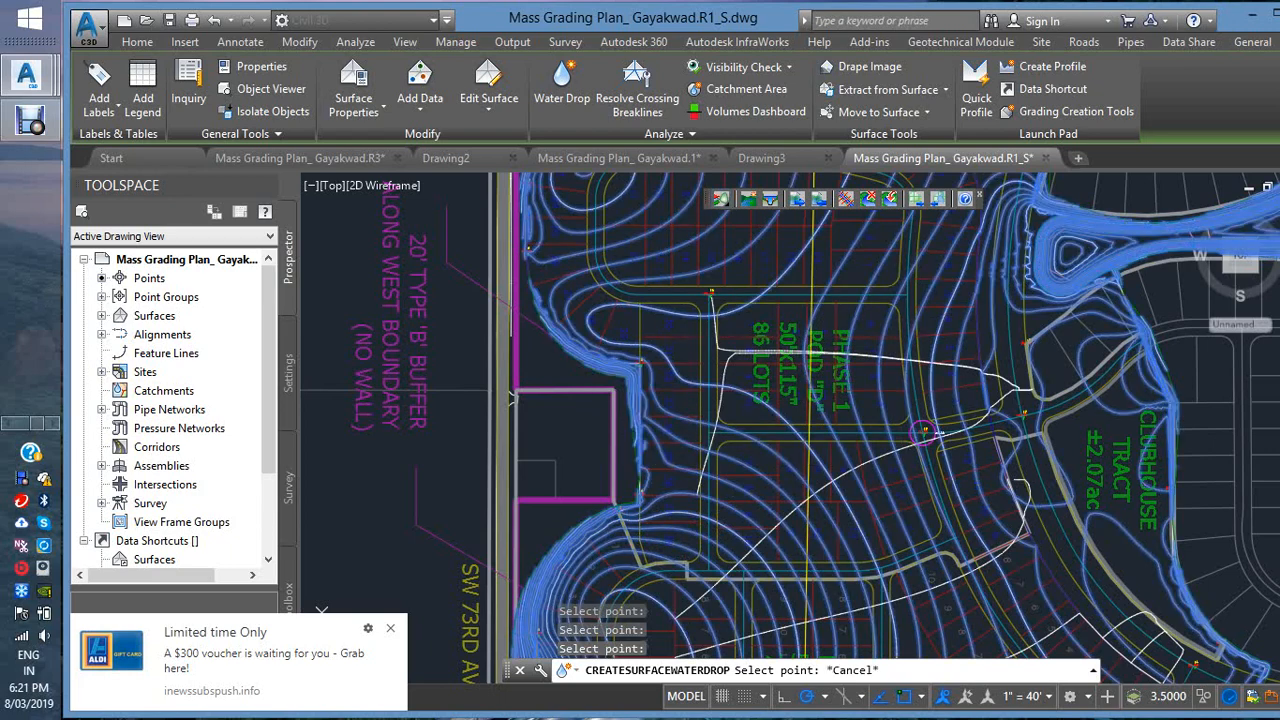
- Run Water Drop again with the same settings to trace paths across northern Pod D and southern Pod B
scroll(660, 424, "down", 2)
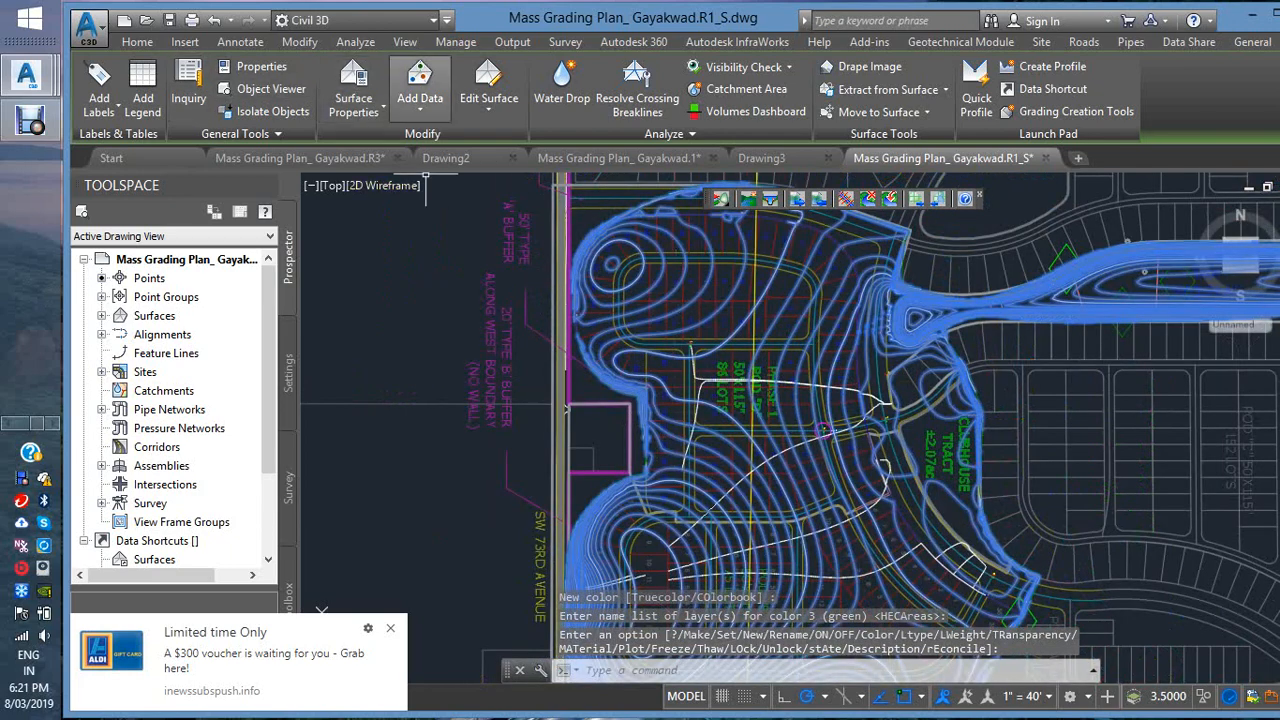
left_click(562, 88)
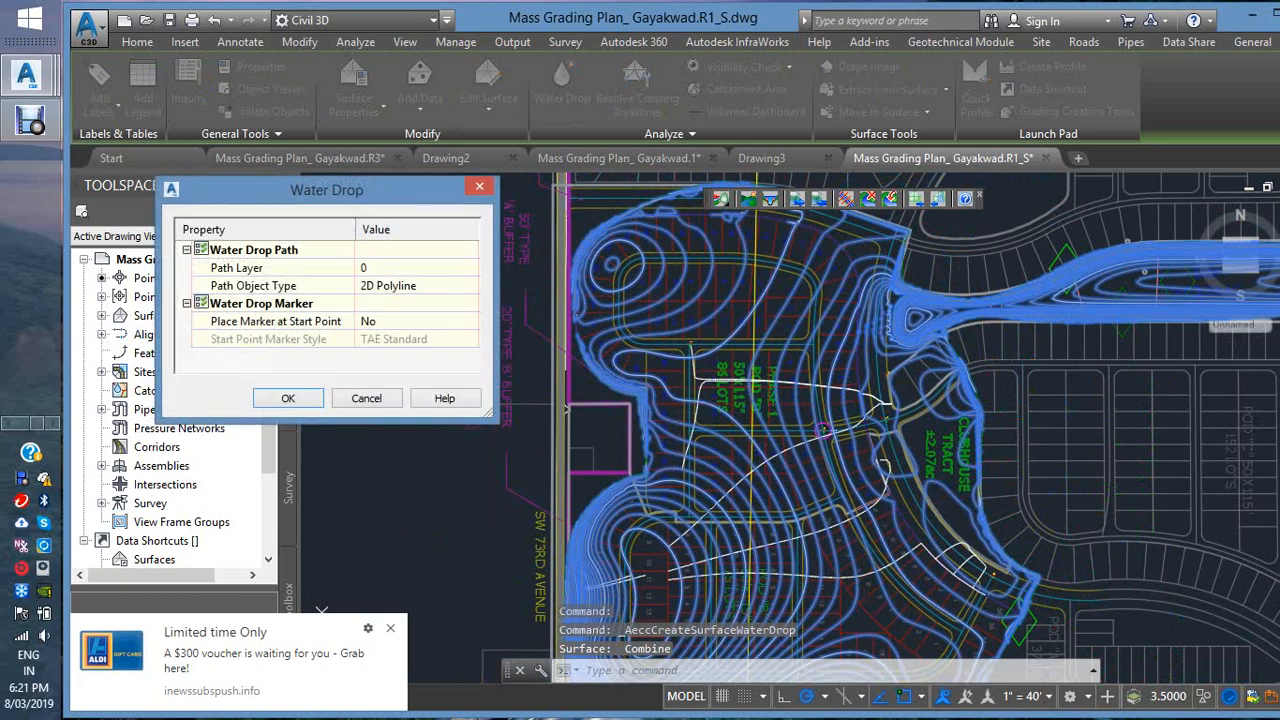
left_click(288, 398)
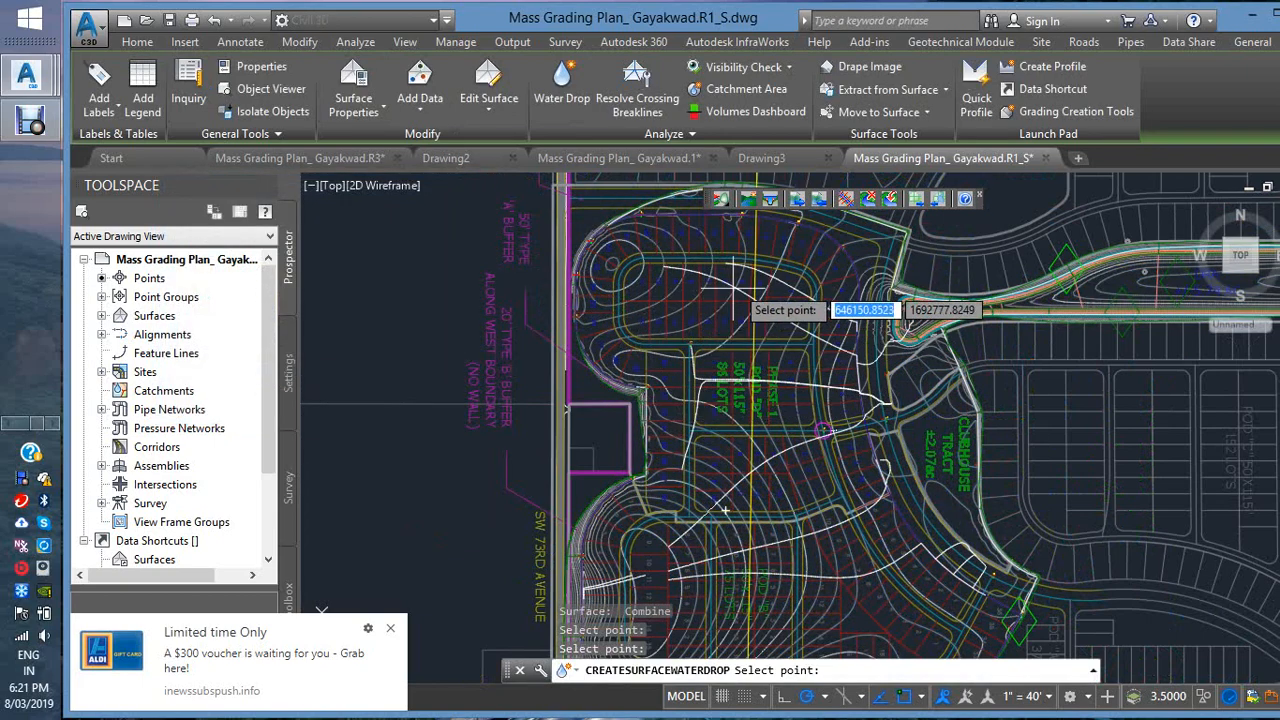
scroll(740, 266, "up", 2)
scroll(689, 385, "down", 3)
scroll(681, 345, "up", 3)
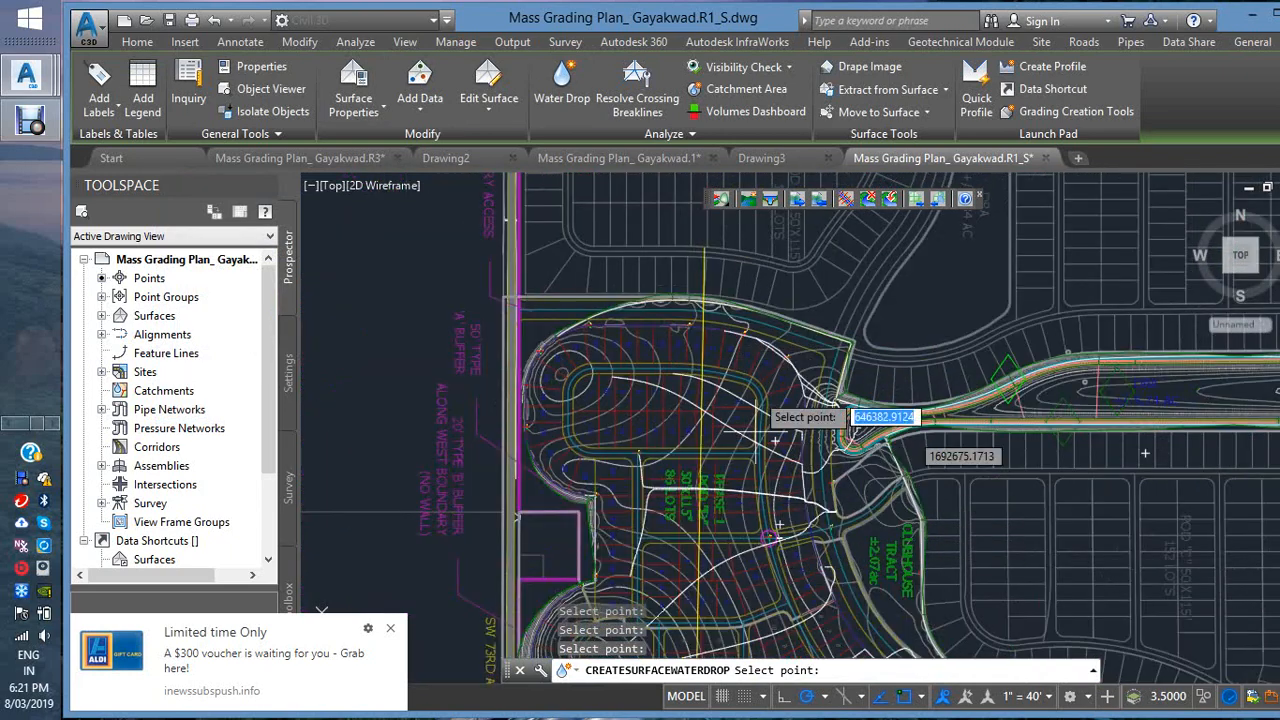
scroll(730, 570, "down", 2)
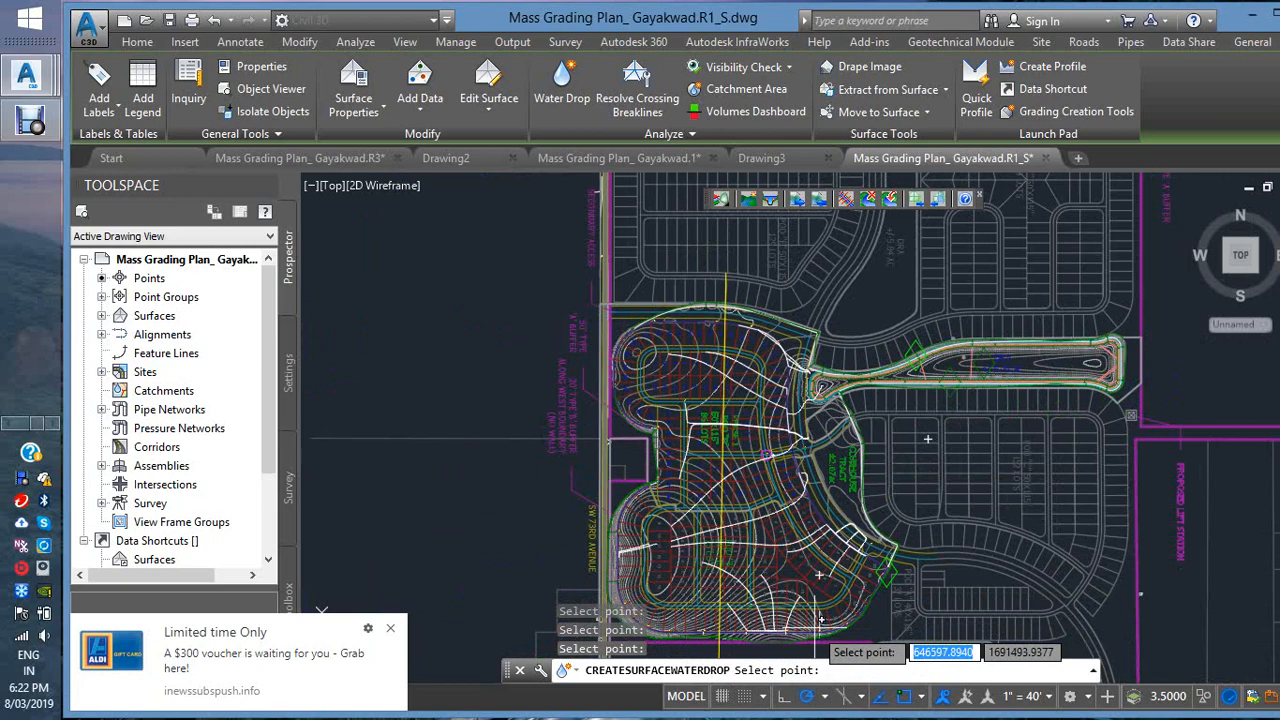
scroll(820, 618, "down", 6)
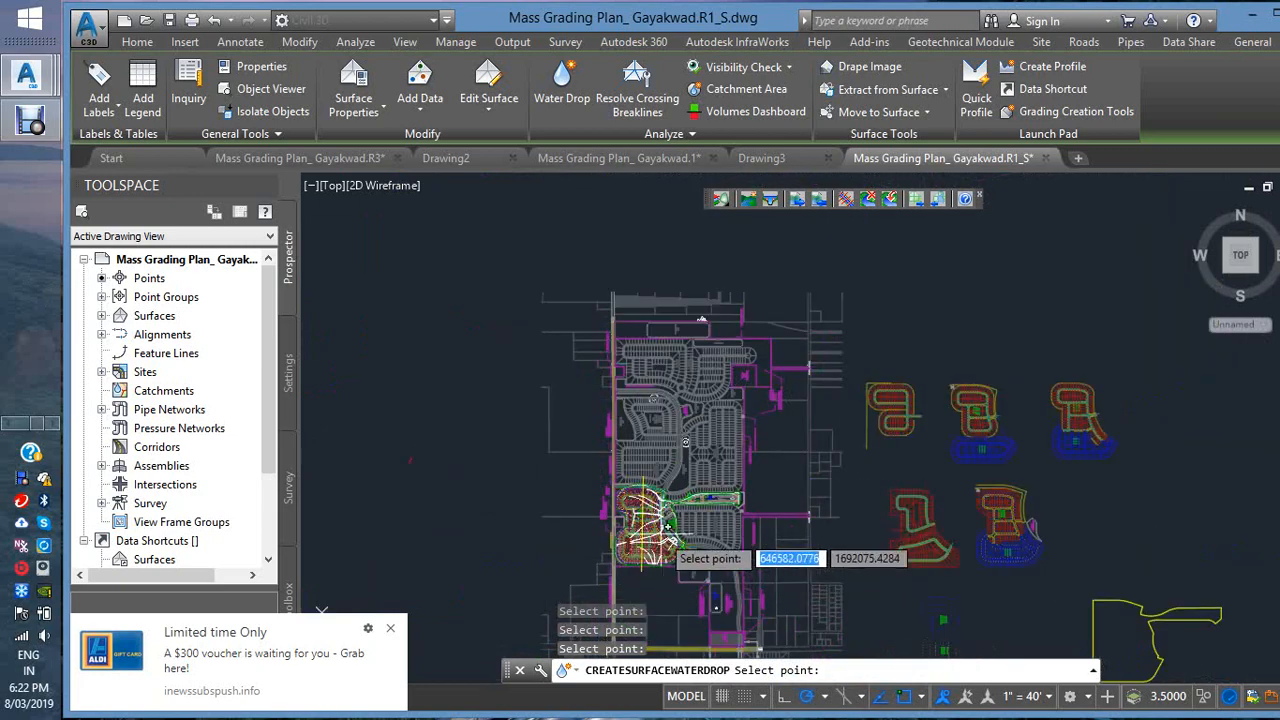
key("Escape")
- Clear the surface selection and start a Quick Profile on the yellow line running north-south through Pod B
scroll(890, 446, "down", 4)
scroll(692, 493, "up", 6)
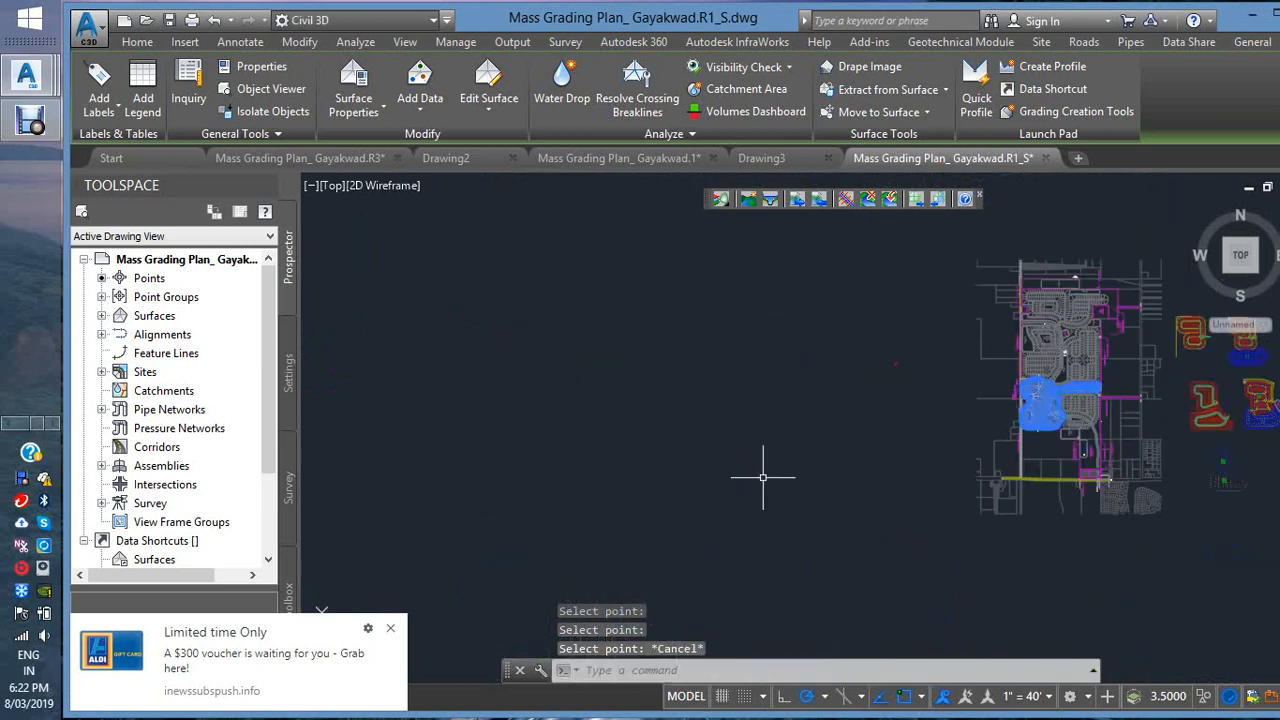
scroll(1068, 402, "up", 8)
scroll(838, 507, "up", 4)
key("Escape")
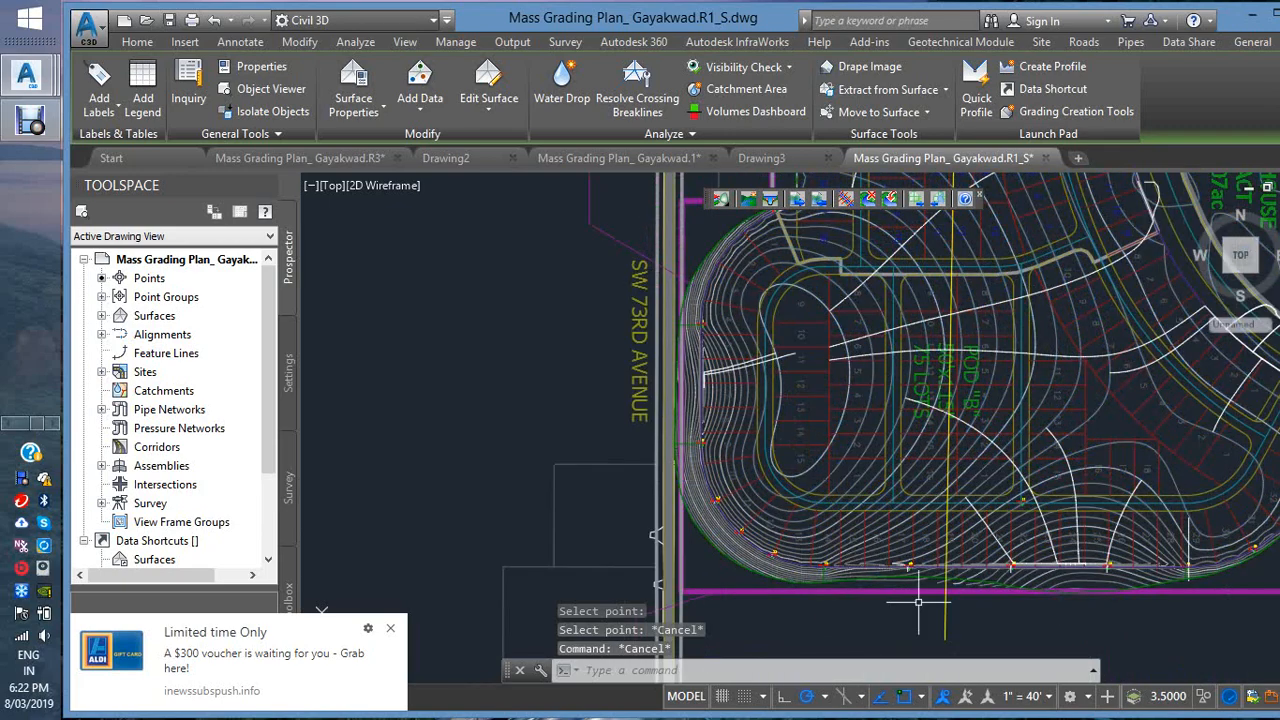
left_click(944, 630)
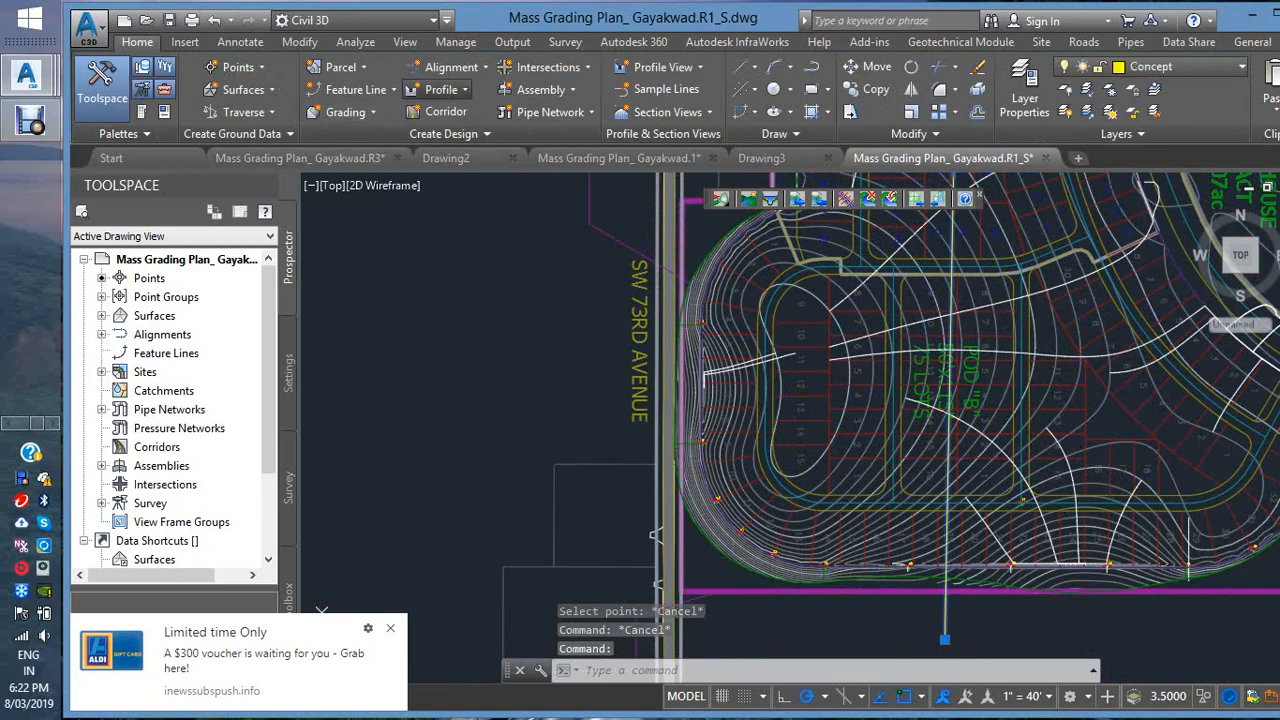
left_click(441, 89)
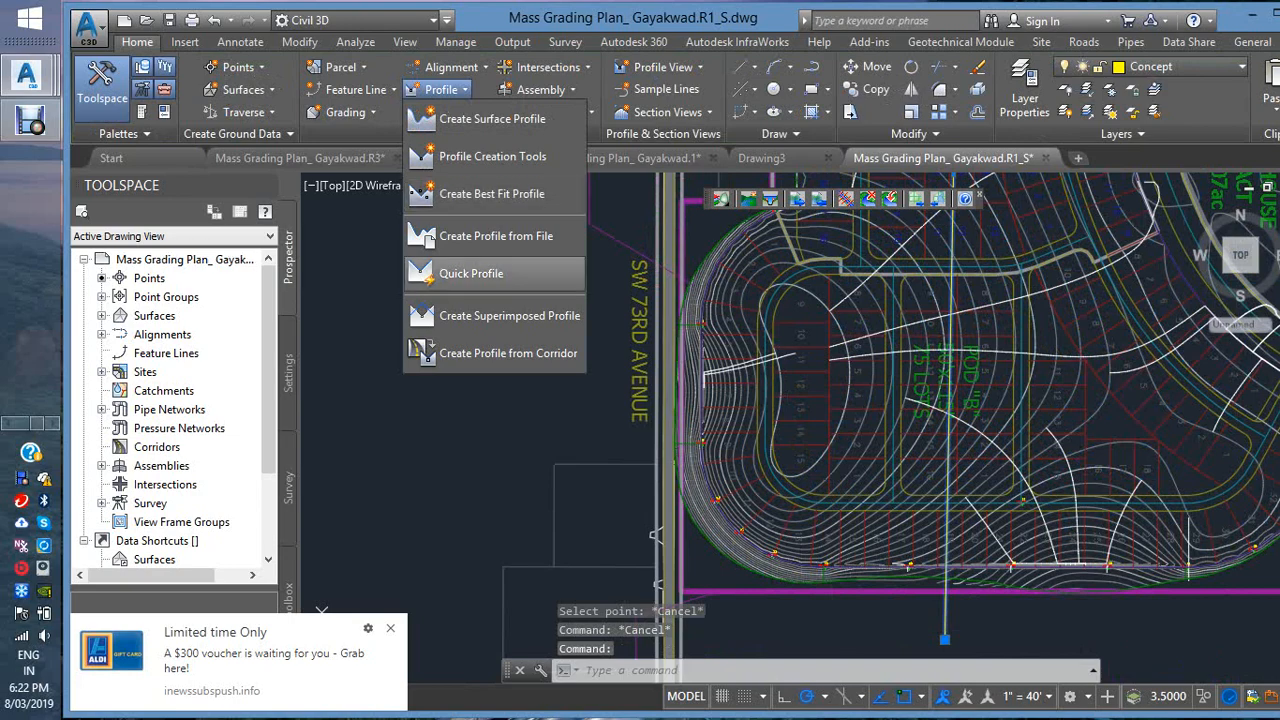
left_click(470, 273)
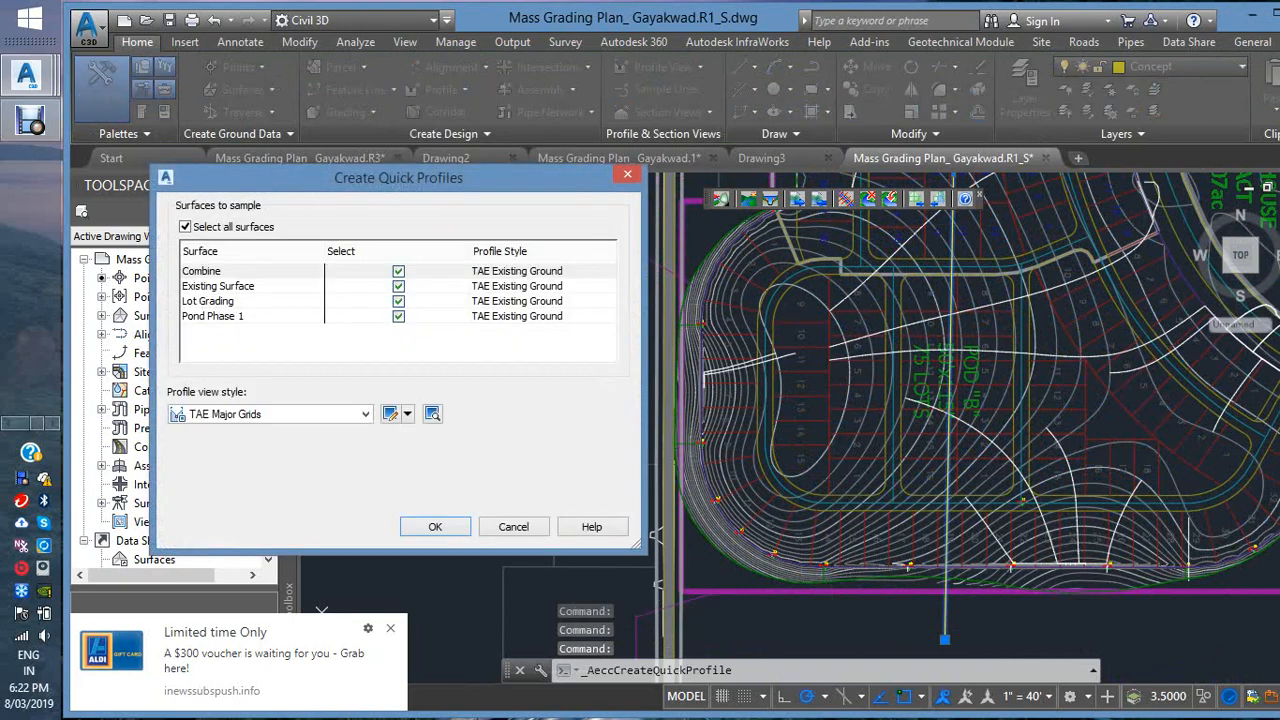
- Exclude the Lot Grading and Pond Phase 1 surfaces from sampling and place the profile view above the pod layouts east of the site
left_click(399, 301)
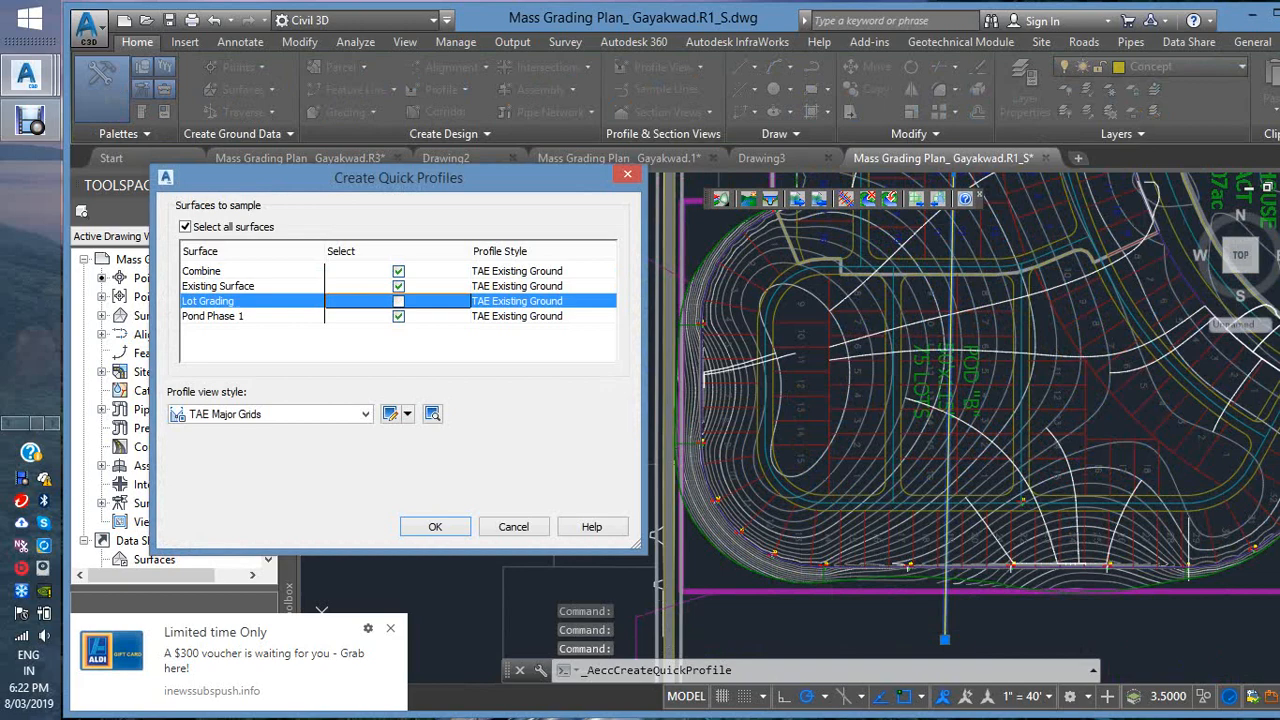
left_click(399, 316)
left_click(435, 527)
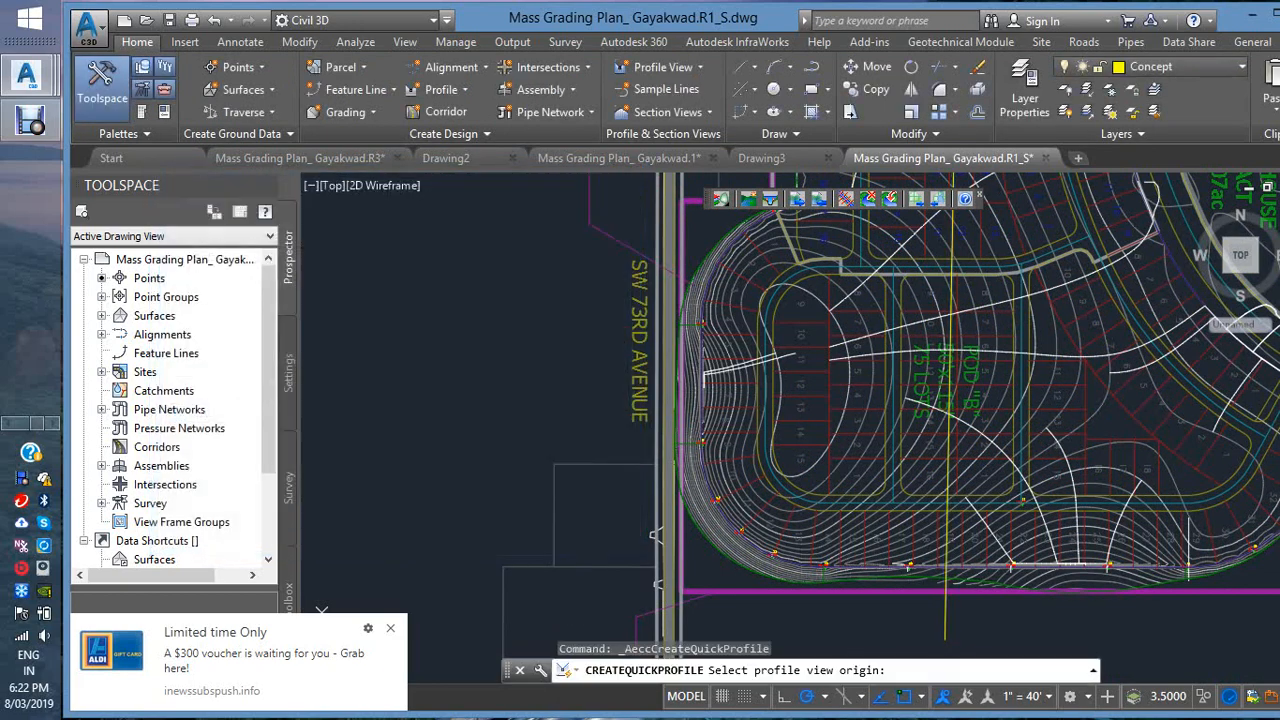
scroll(400, 485, "down", 6)
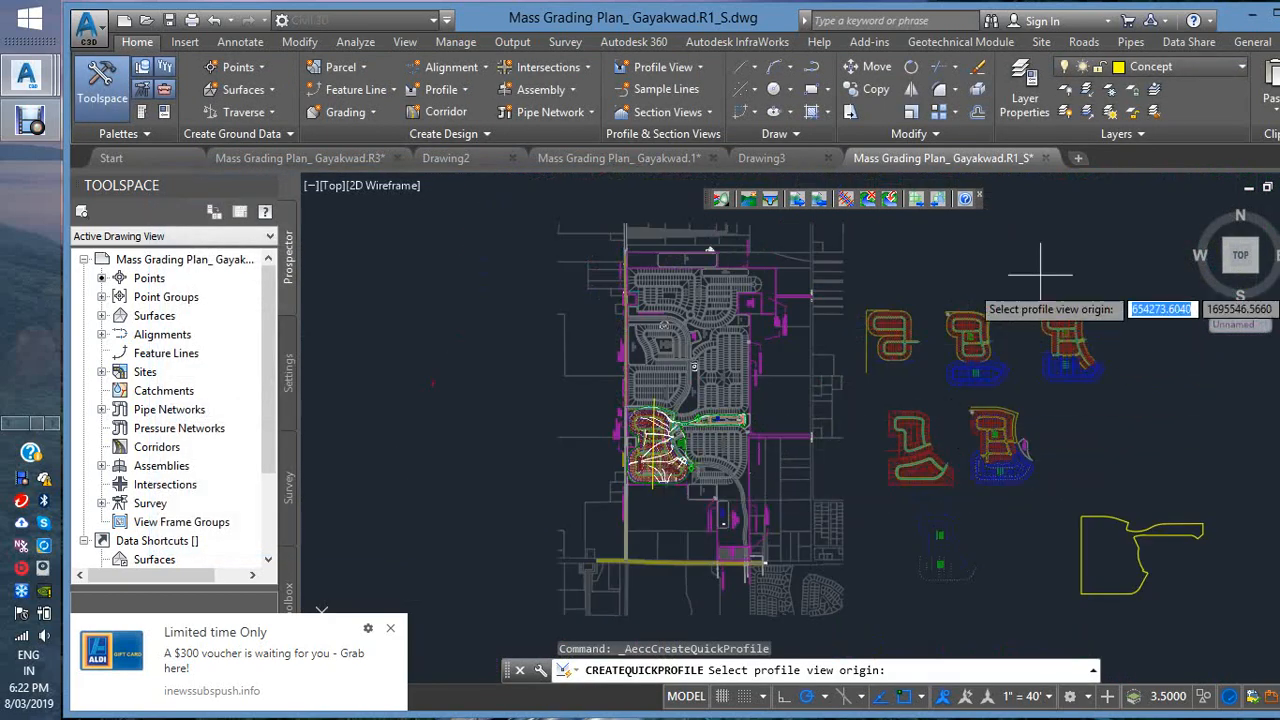
left_click(1051, 236)
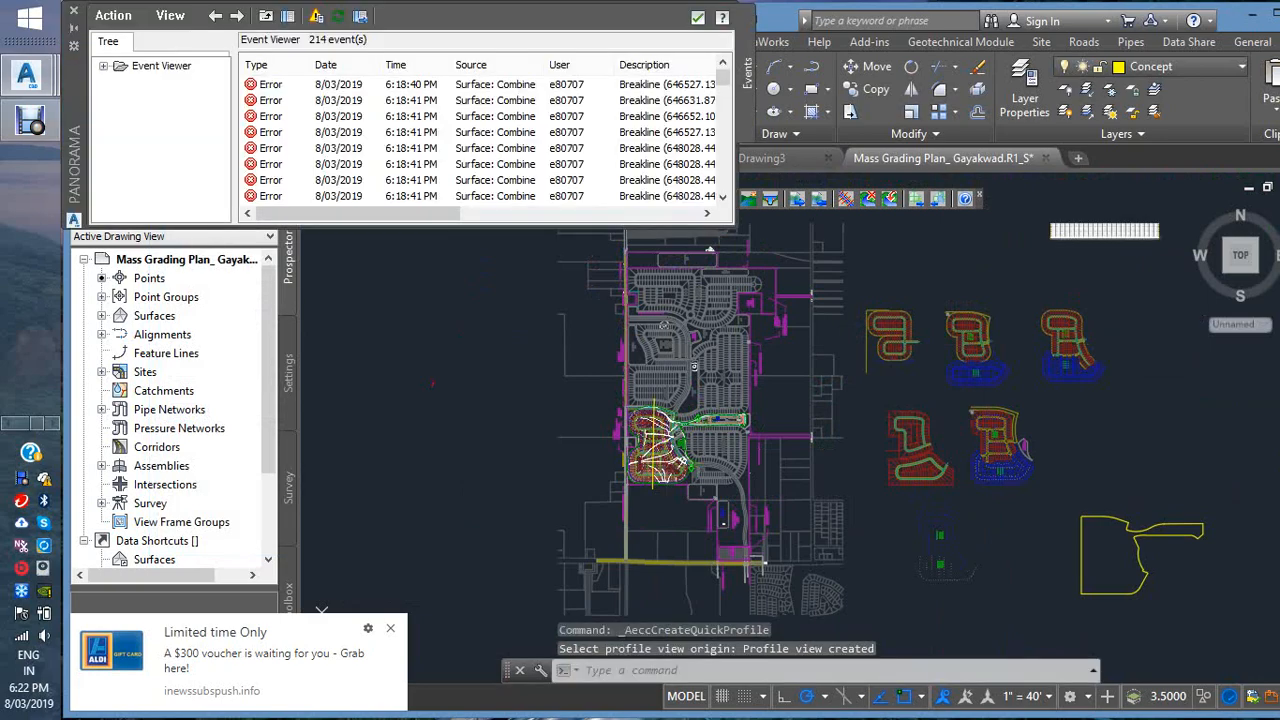
- Select the proposed grading line in the new profile view and compare it with the existing ground from end to end
scroll(1117, 225, "up", 2)
scroll(1130, 215, "up", 5)
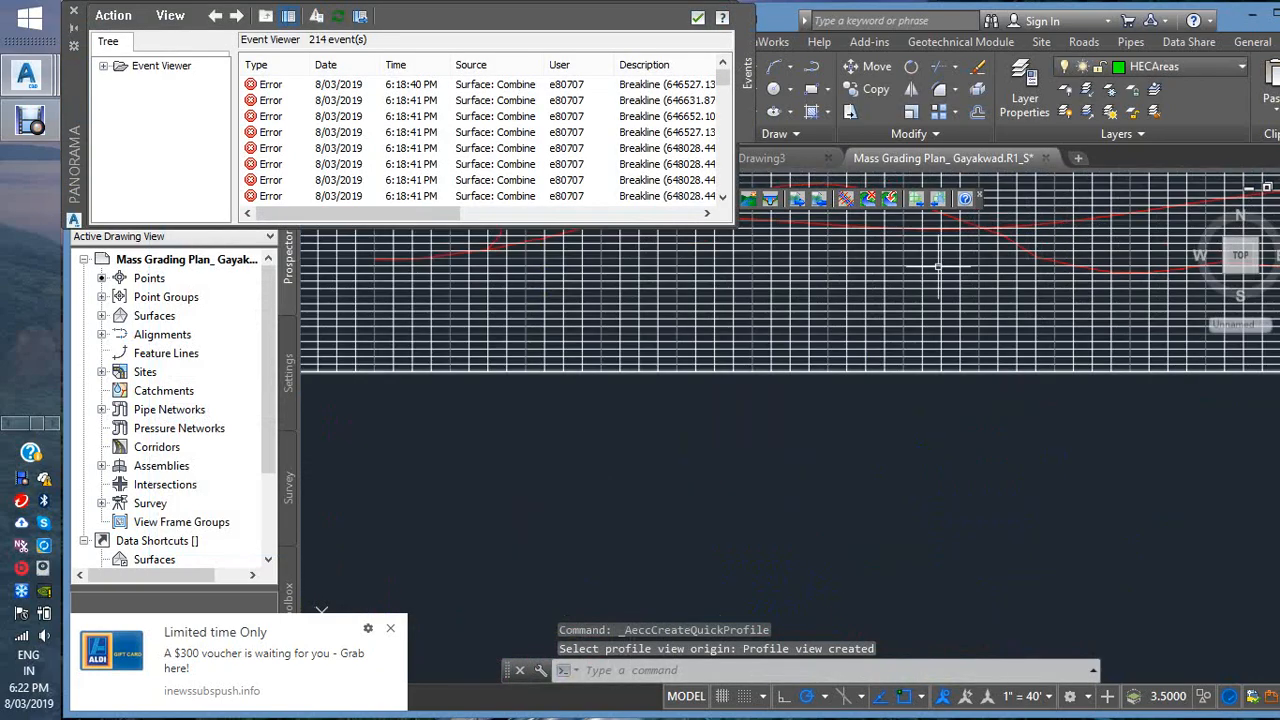
scroll(1090, 272, "up", 3)
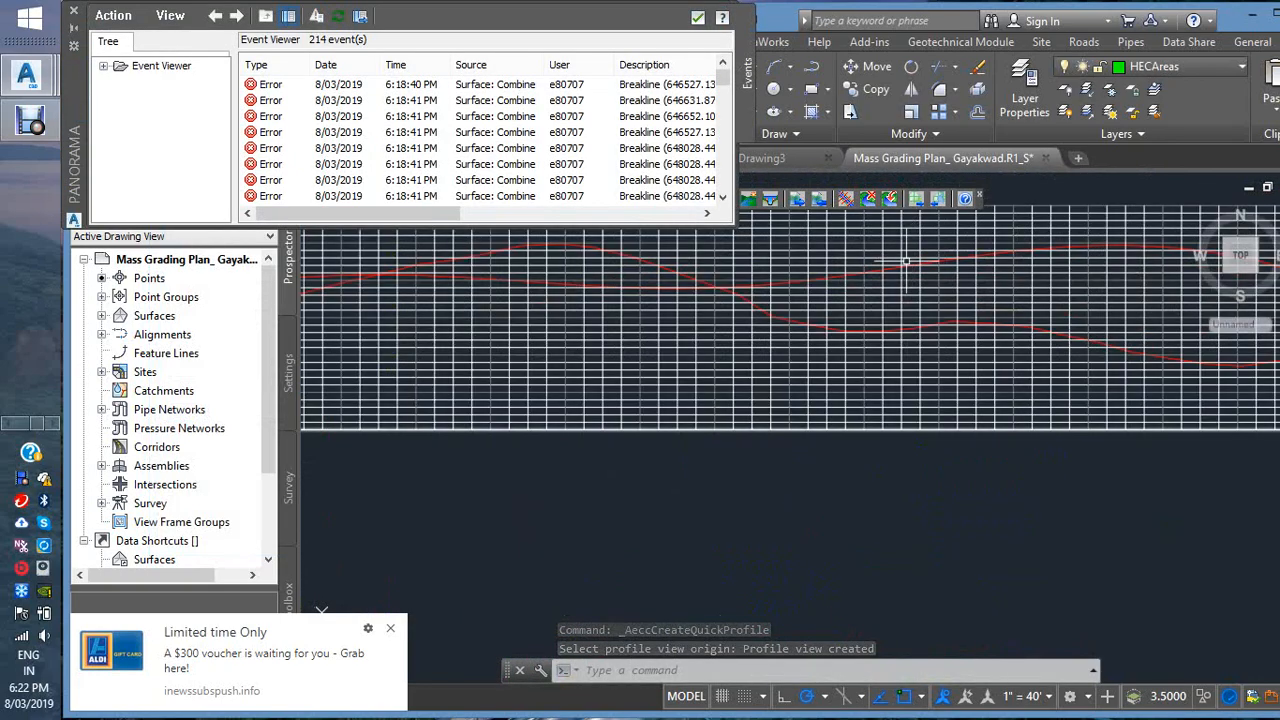
left_click(853, 265)
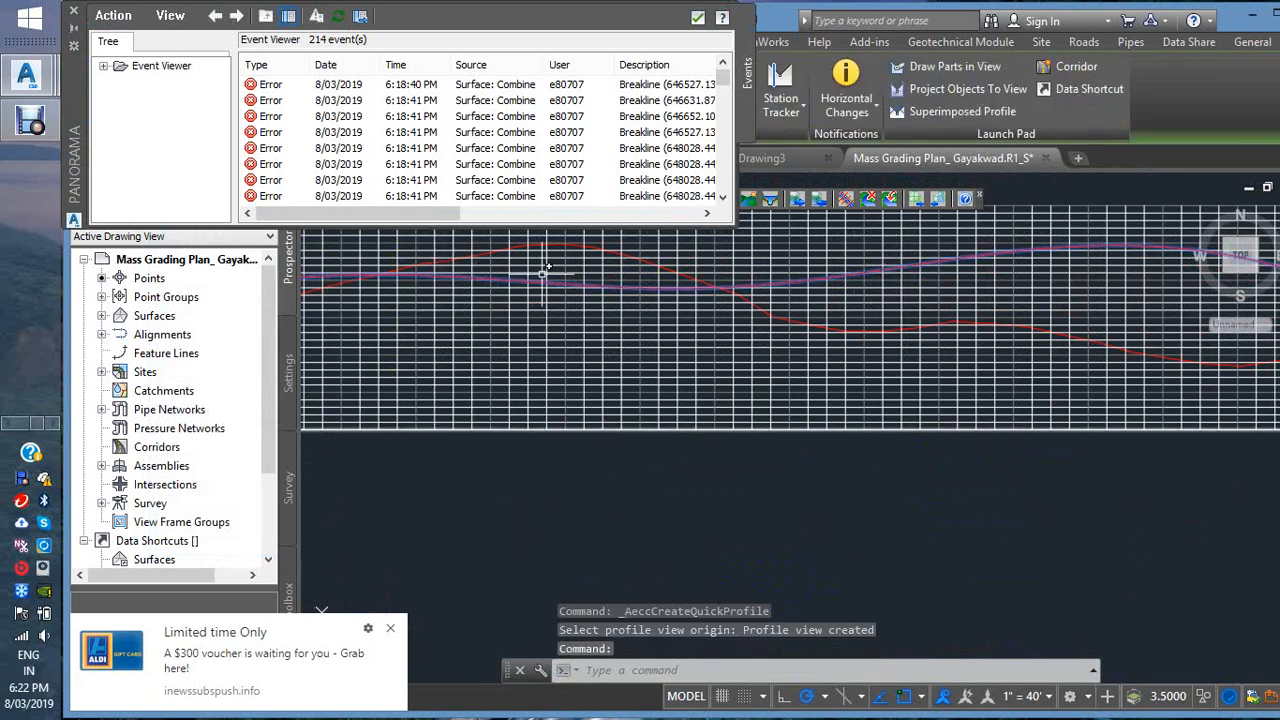
scroll(1097, 262, "down", 4)
scroll(1140, 292, "up", 6)
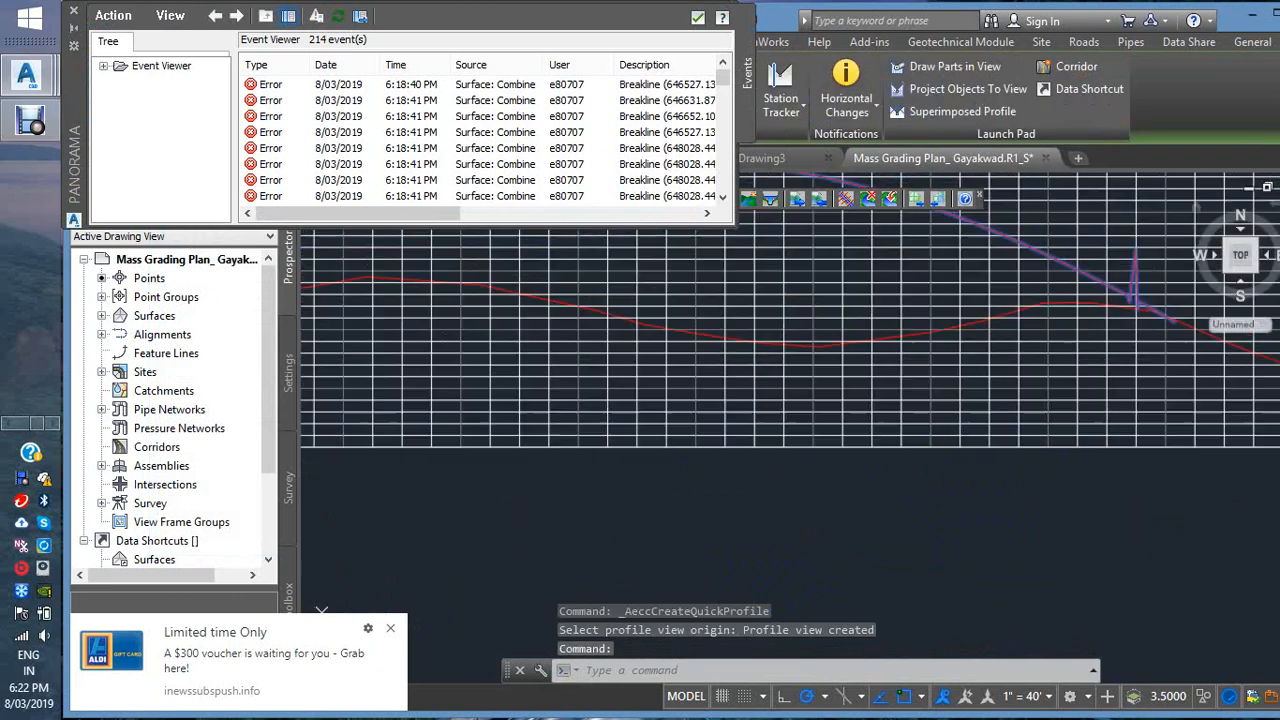
scroll(1140, 292, "down", 5)
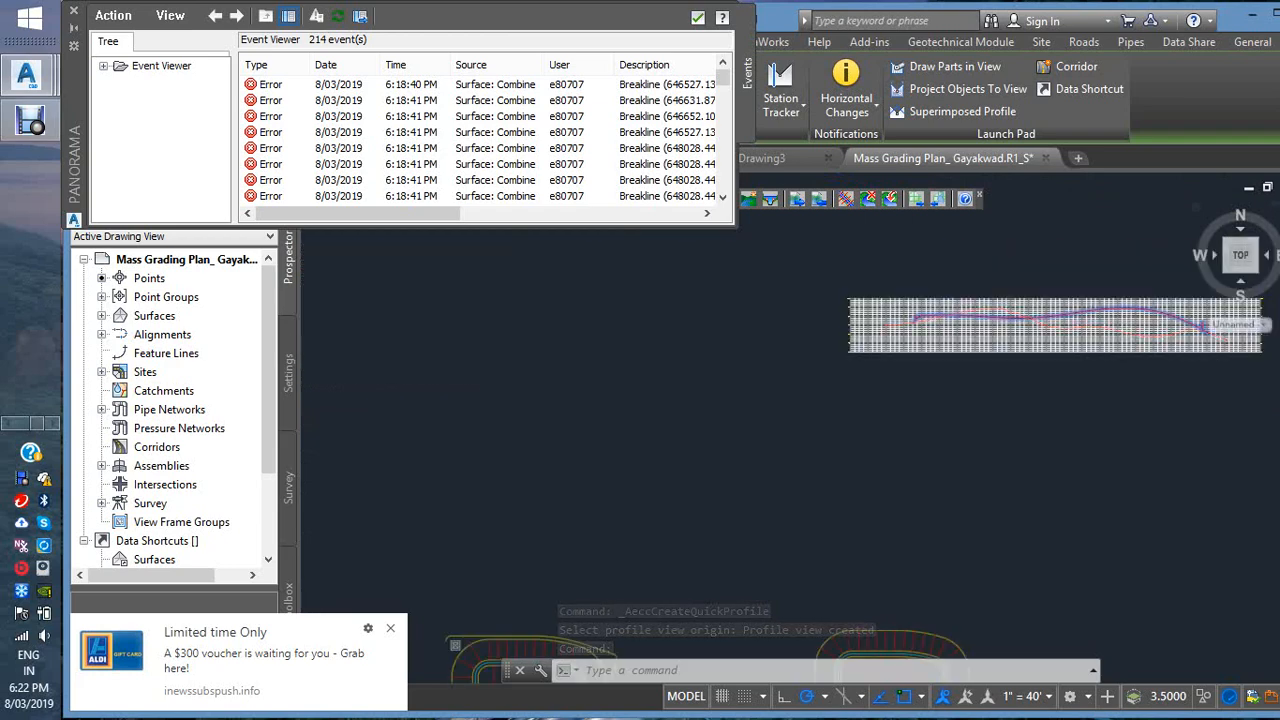
scroll(986, 366, "up", 5)
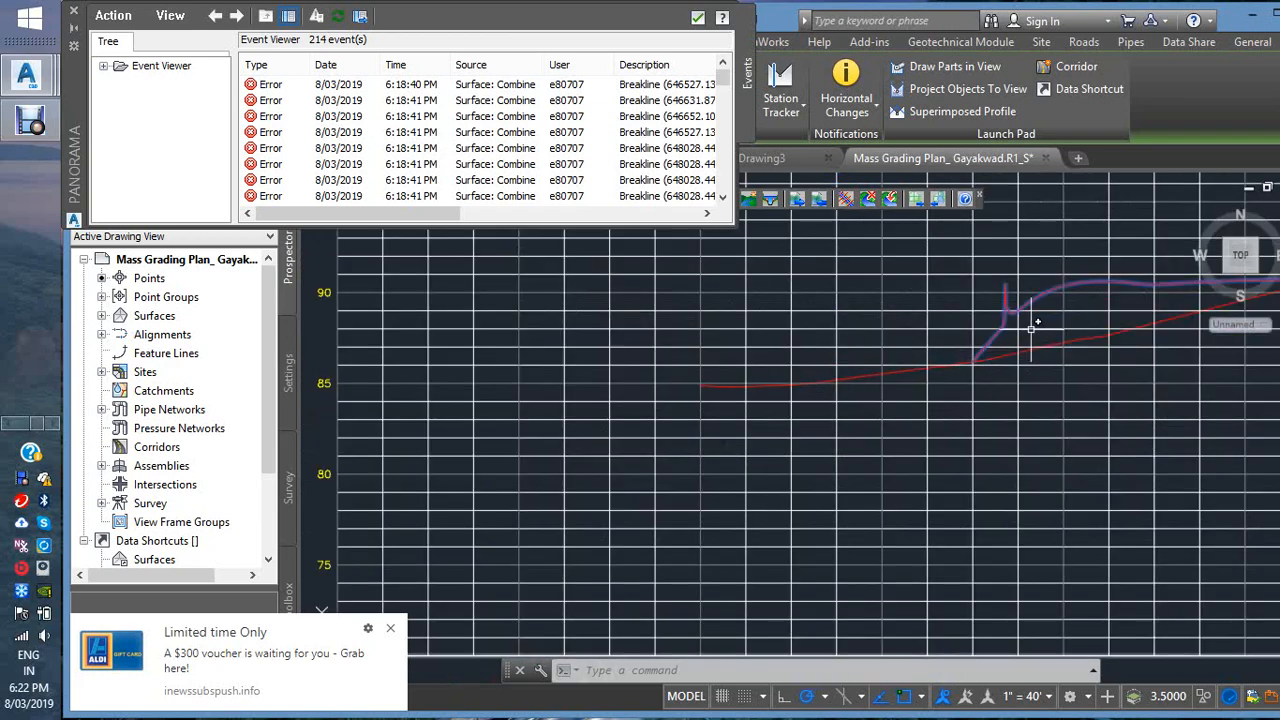
scroll(677, 363, "down", 4)
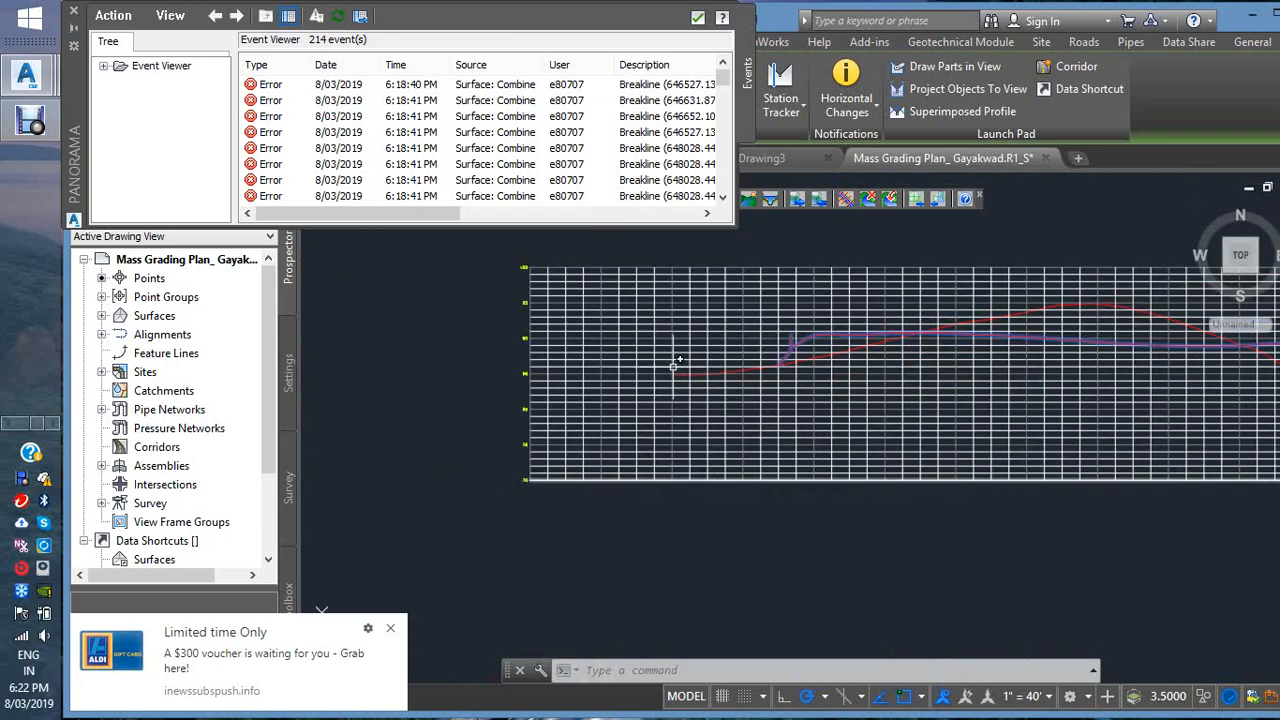
scroll(709, 357, "up", 6)
scroll(807, 358, "down", 4)
scroll(777, 337, "up", 3)
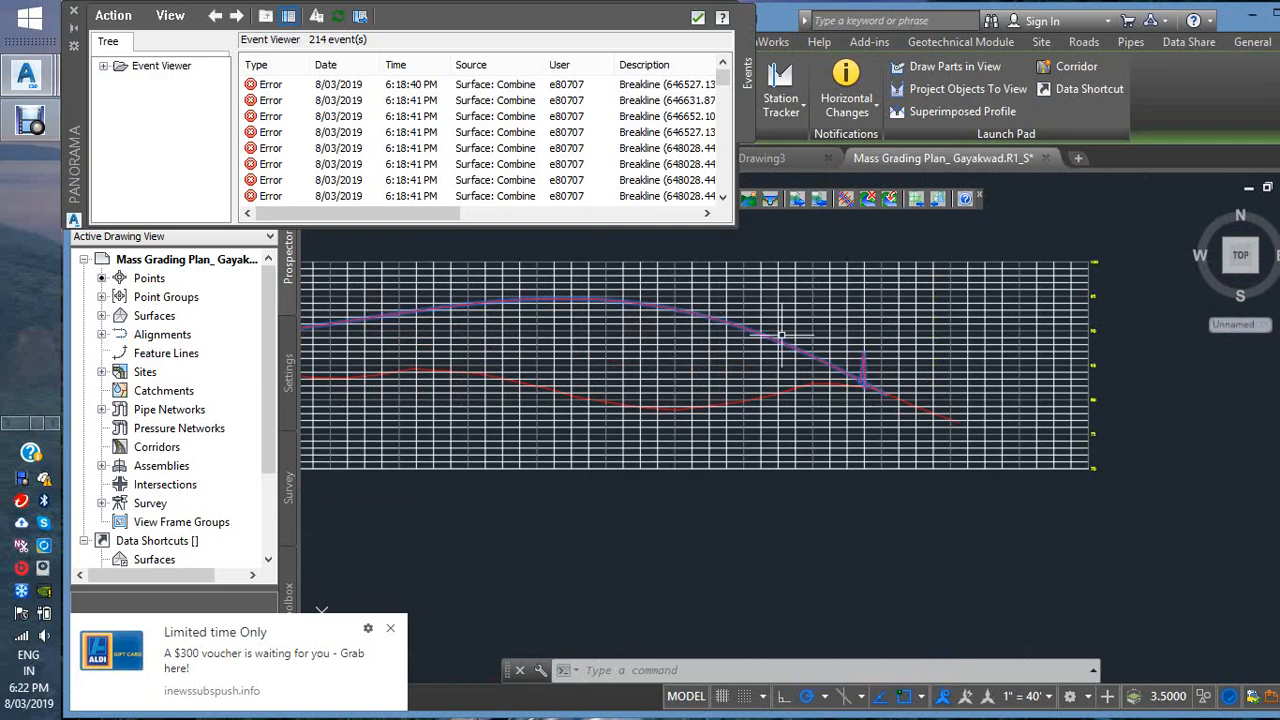
scroll(743, 405, "down", 3)
scroll(585, 373, "up", 3)
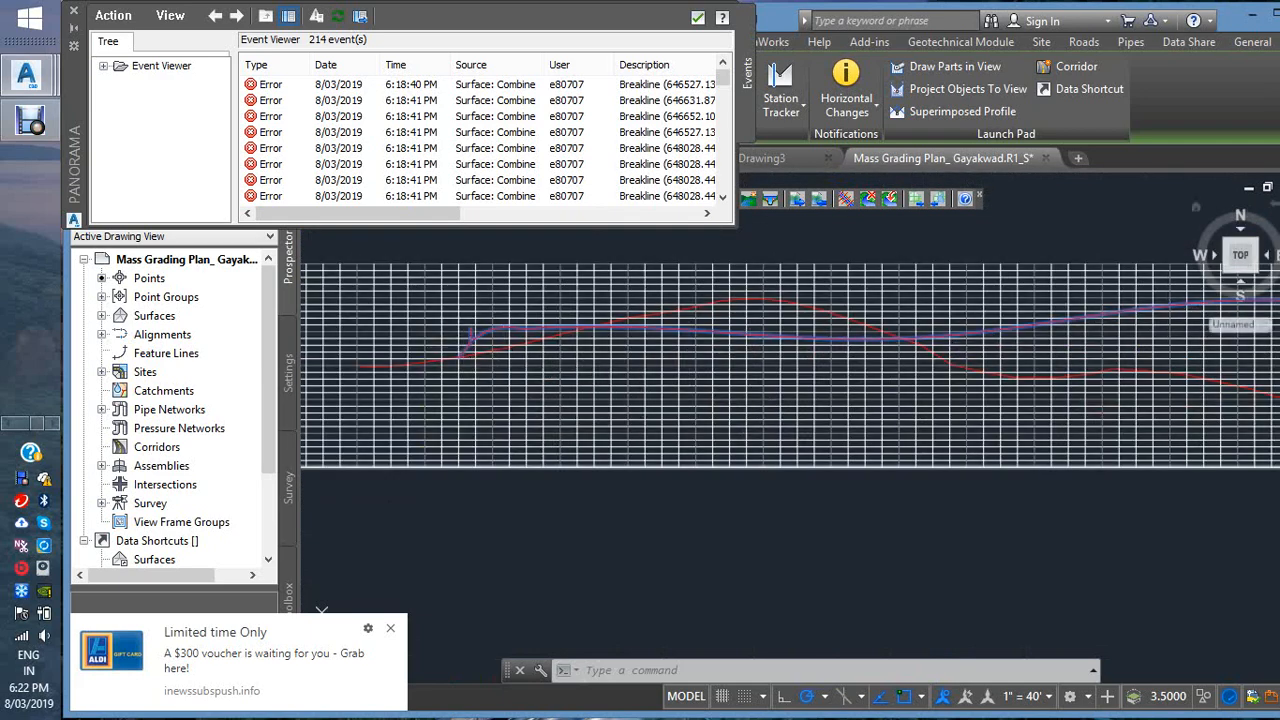
- Review where the new profile view sits relative to the site plan and the separate pod layouts
scroll(920, 345, "down", 4)
scroll(986, 360, "down", 4)
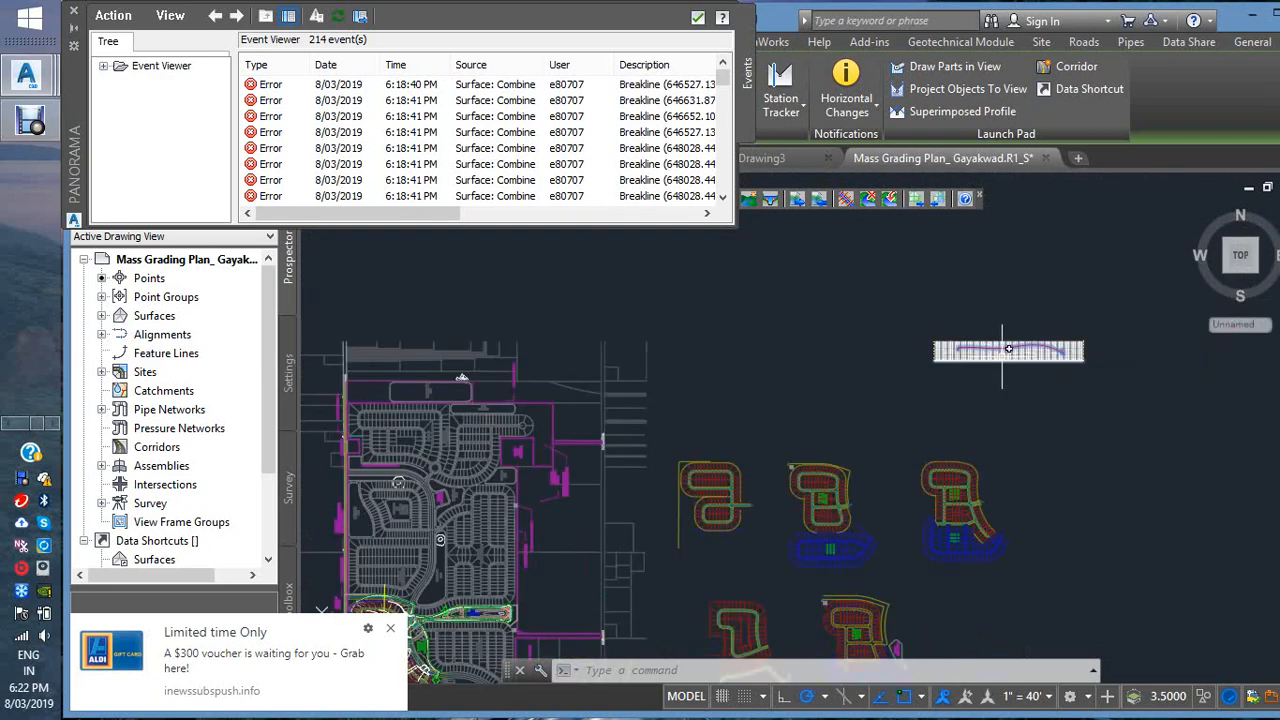
scroll(1008, 358, "up", 7)
scroll(1152, 291, "down", 7)
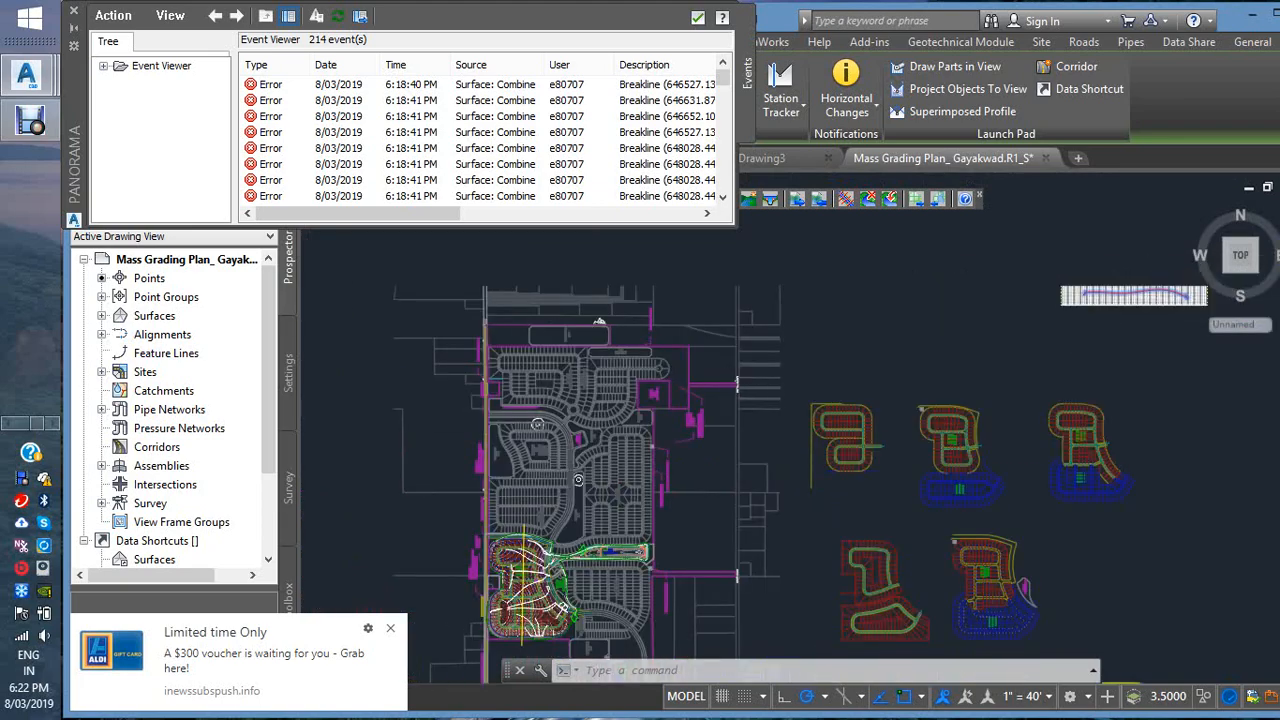
scroll(500, 590, "up", 5)
scroll(729, 371, "down", 3)
scroll(768, 388, "down", 4)
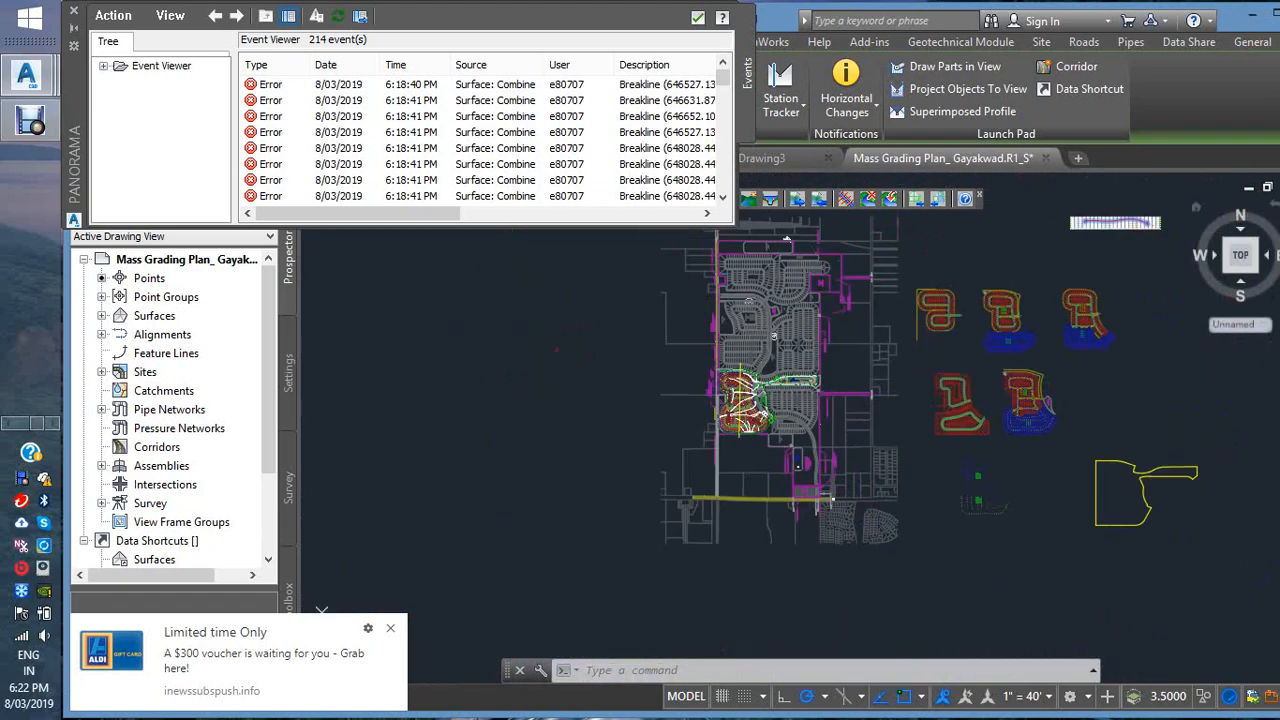
- Examine the cut and fill areas between the proposed grading line and the existing ground along the Pod B quick profile
scroll(1150, 200, "up", 12)
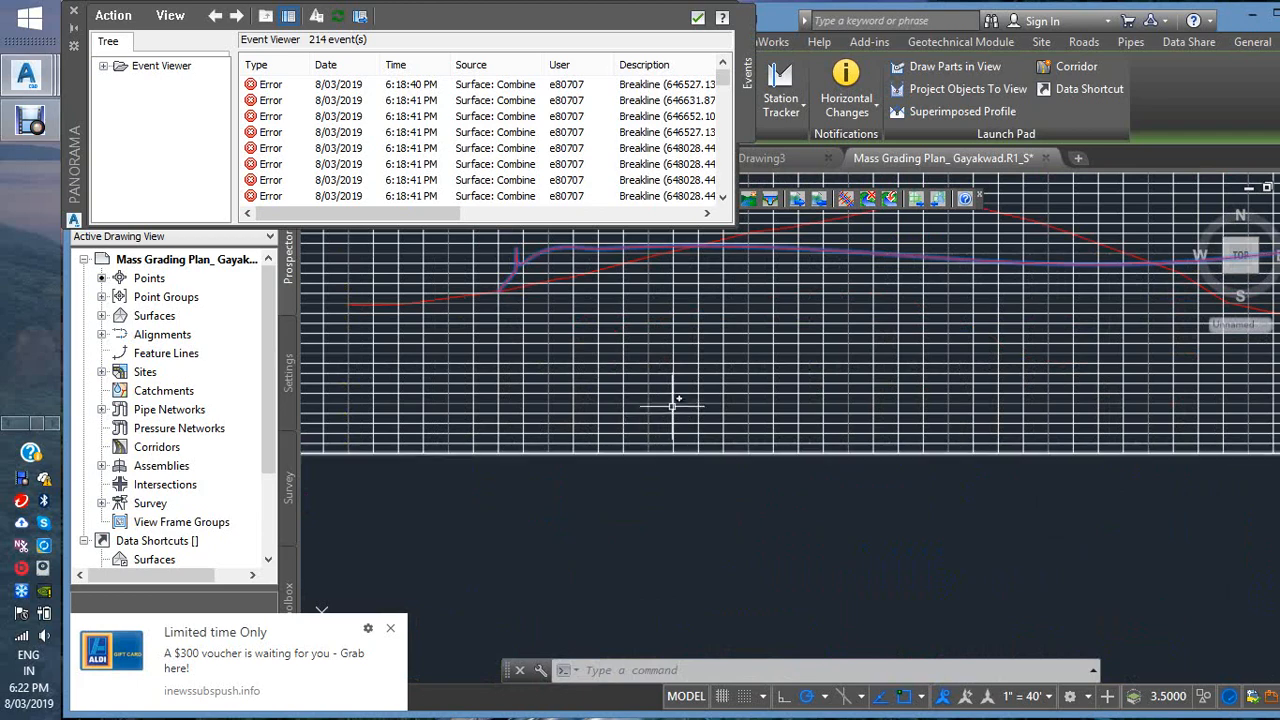
scroll(652, 388, "down", 2)
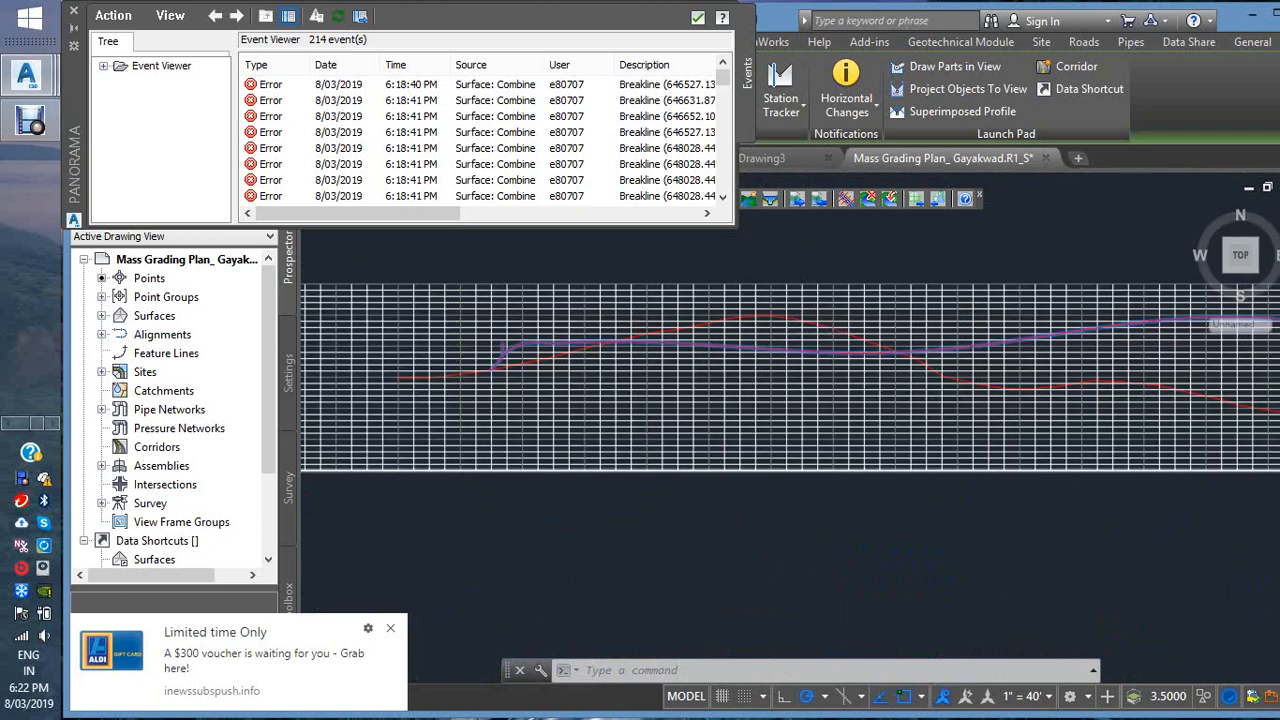
scroll(766, 362, "down", 3)
scroll(934, 370, "up", 4)
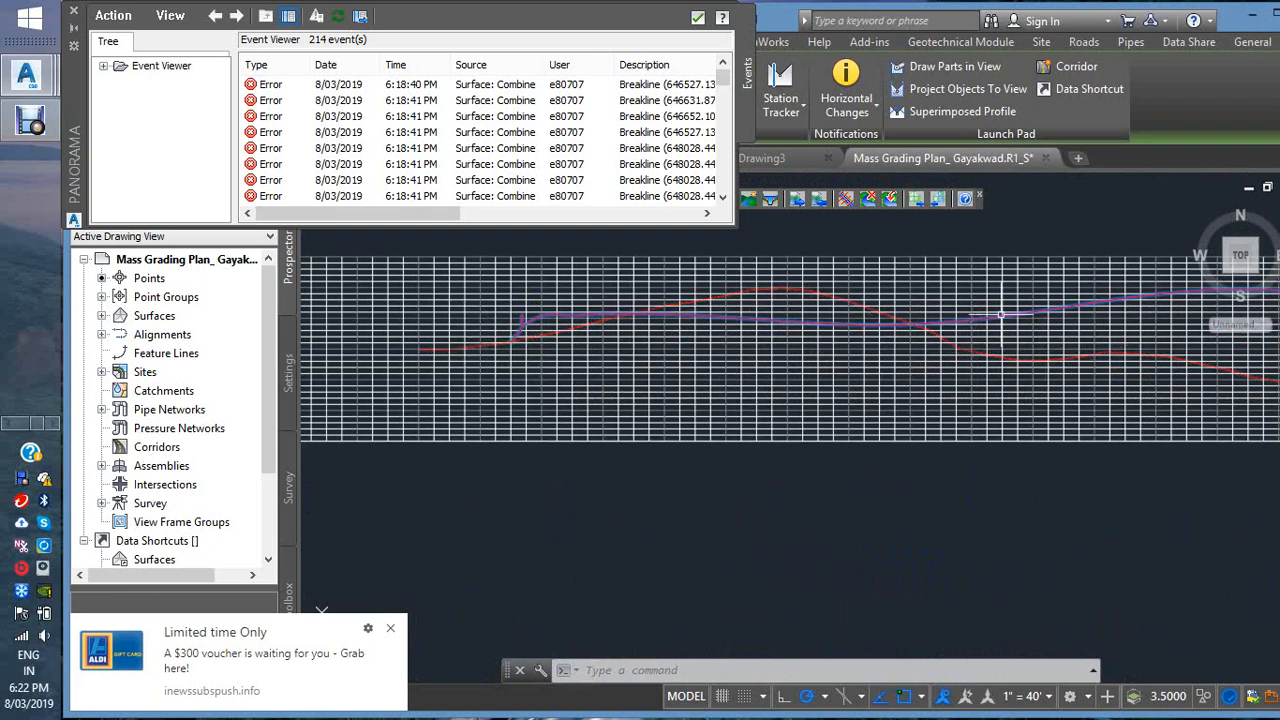
scroll(1120, 330, "down", 3)
scroll(1149, 340, "up", 2)
scroll(945, 335, "down", 5)
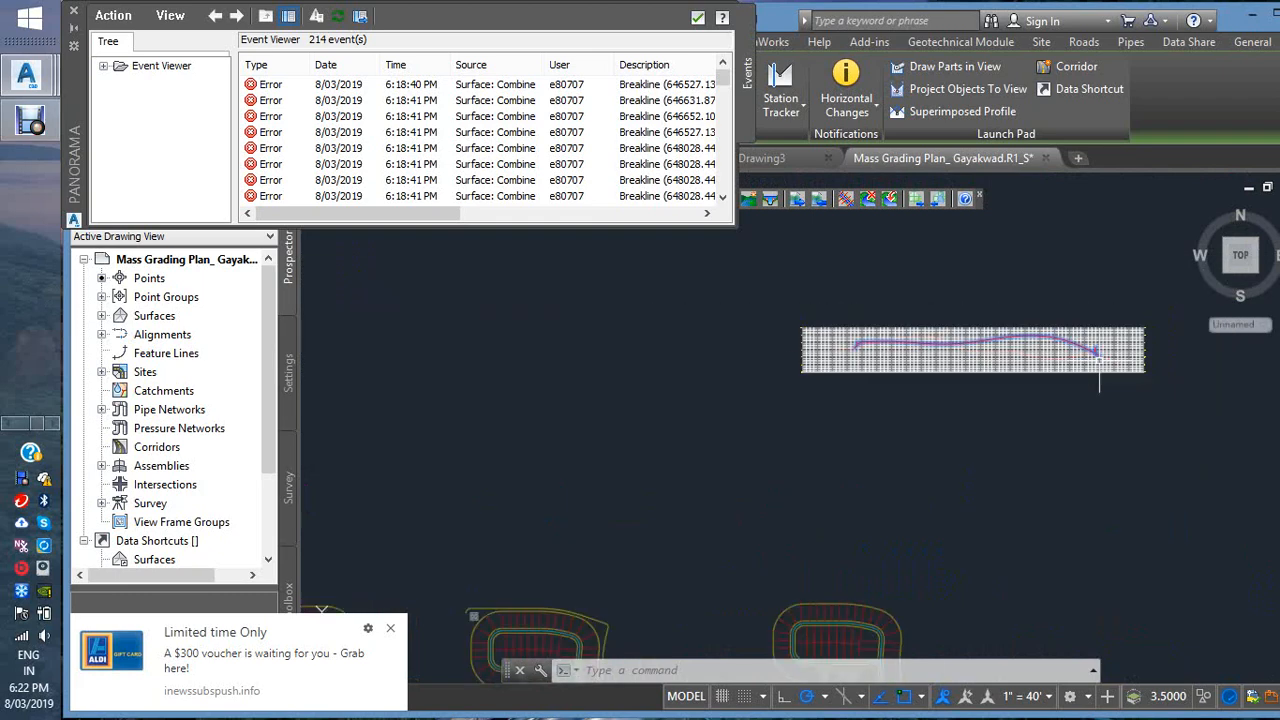
scroll(935, 335, "up", 6)
scroll(933, 335, "down", 4)
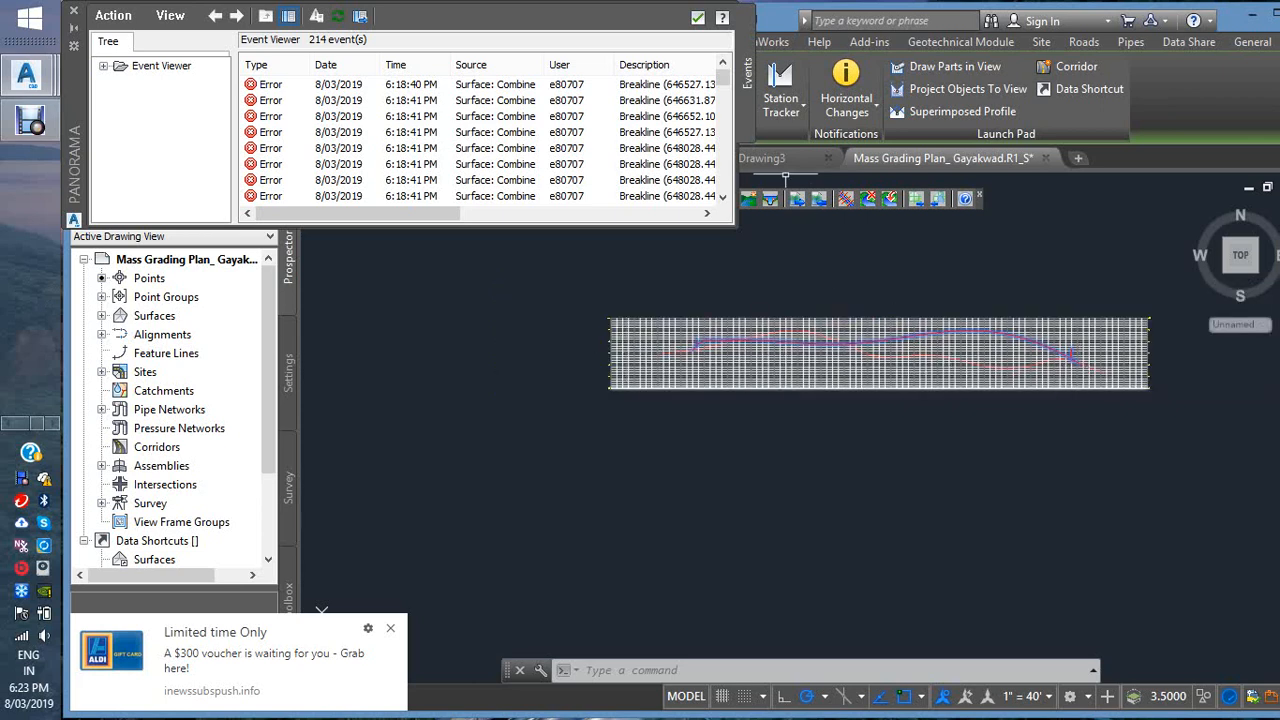
scroll(764, 410, "down", 3)
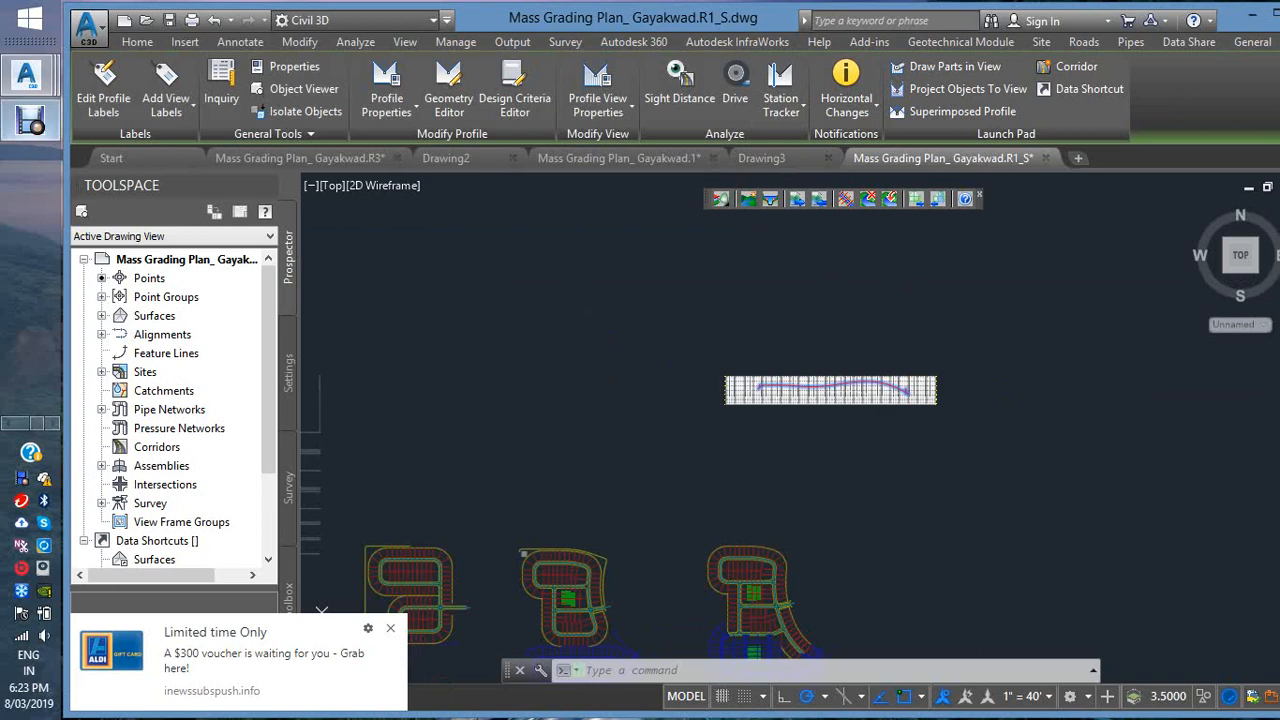
left_click(29, 120)
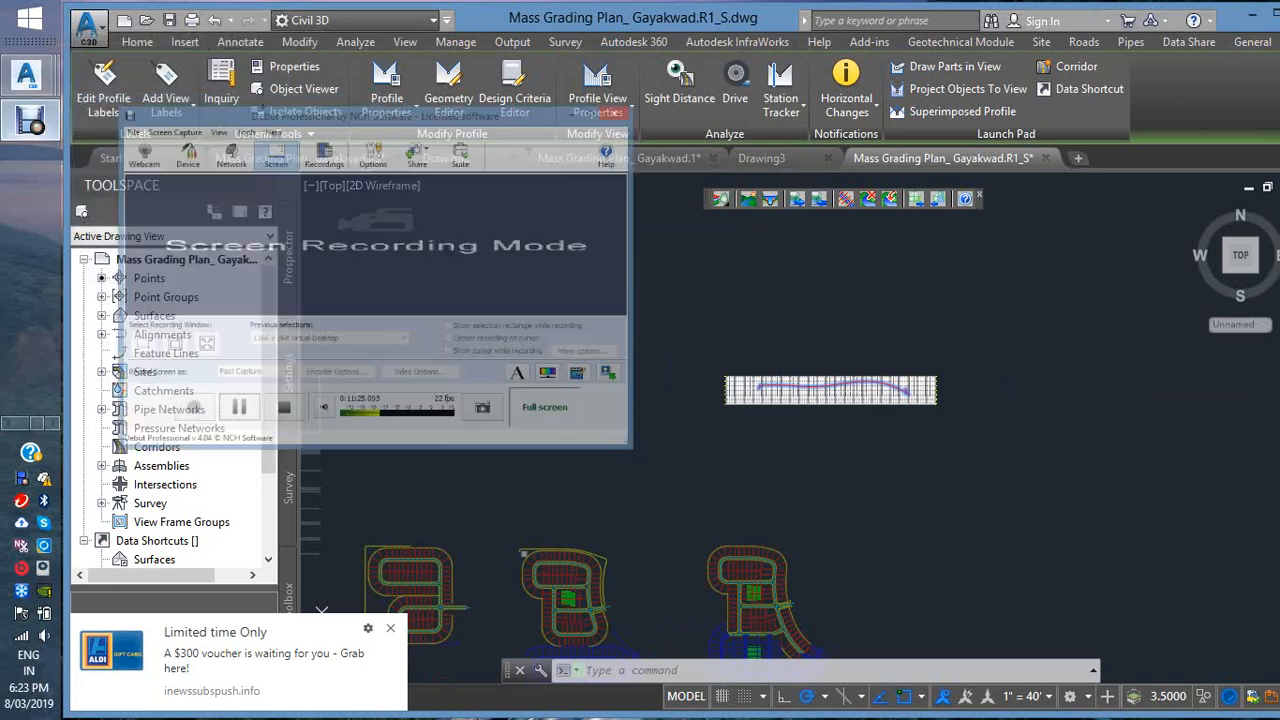